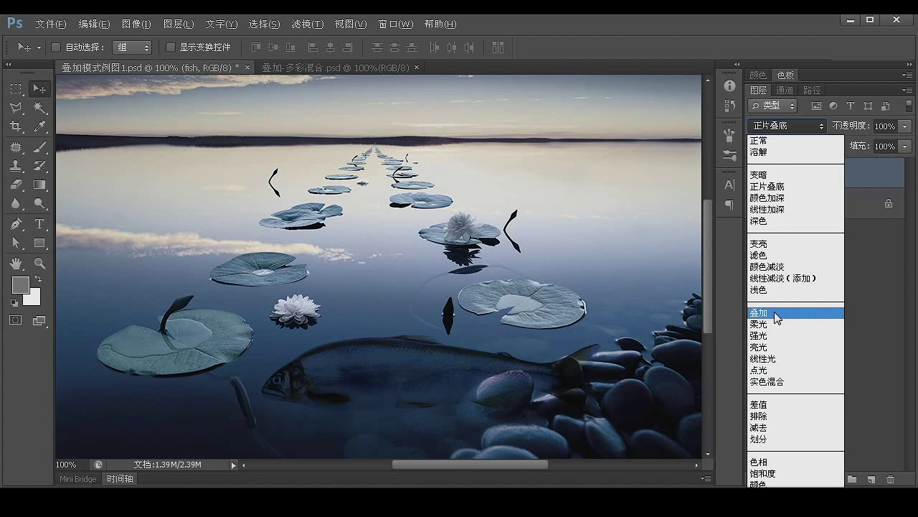
Set the fish layer's blend mode to 叠加 and move the fish left and down, clear of the stones.
click(775, 317)
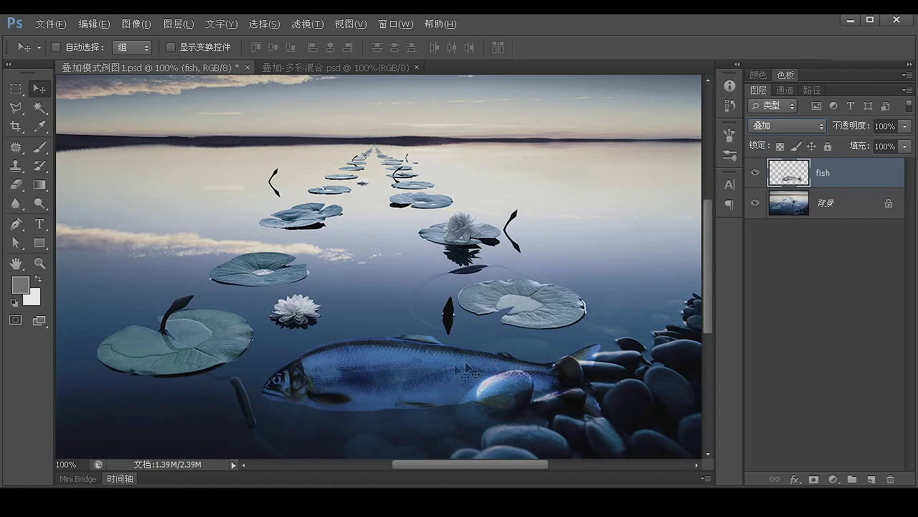
drag(423, 389, 370, 396)
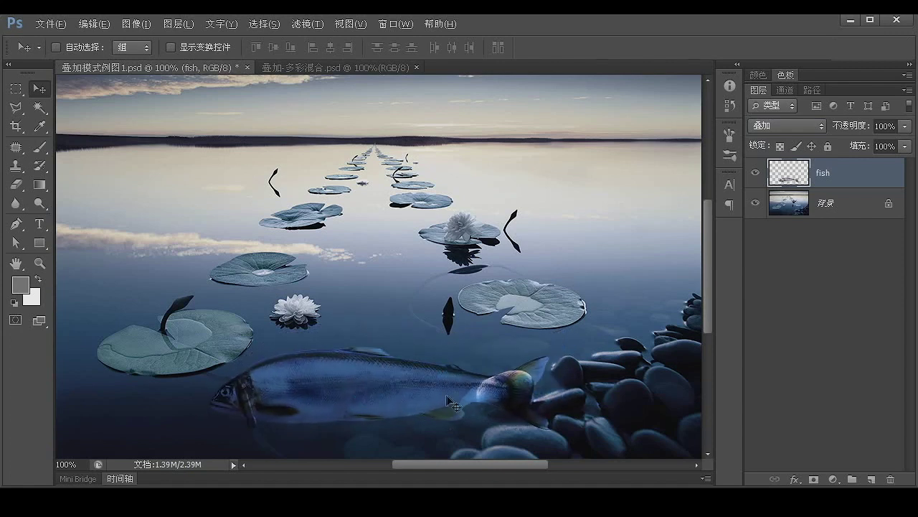
drag(452, 404, 399, 414)
Reset the foreground and background colours to default, and move the fish onto the bright reflection and back into the dark water.
key(d)
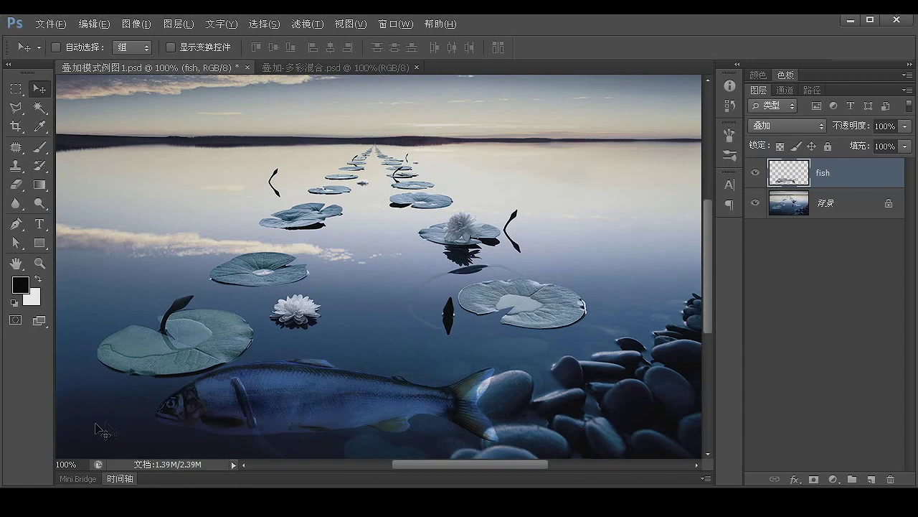
click(332, 400)
drag(332, 399, 250, 183)
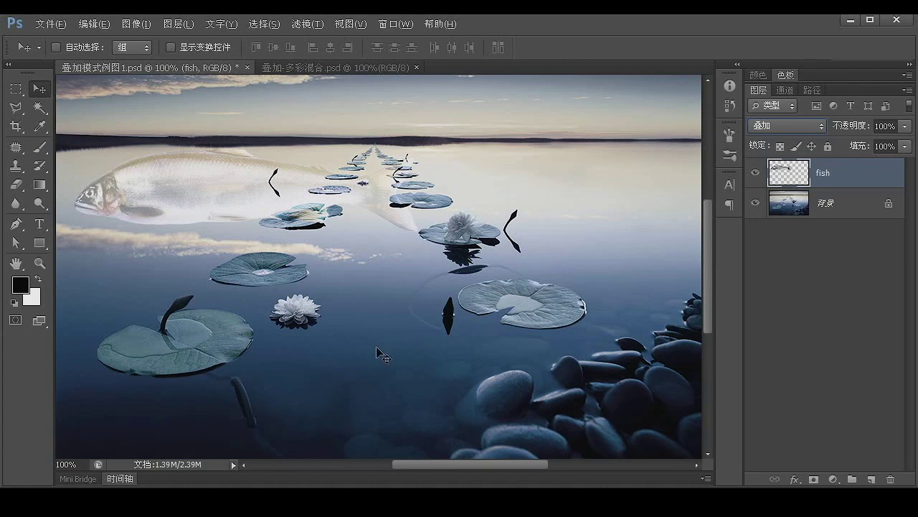
drag(300, 237, 373, 378)
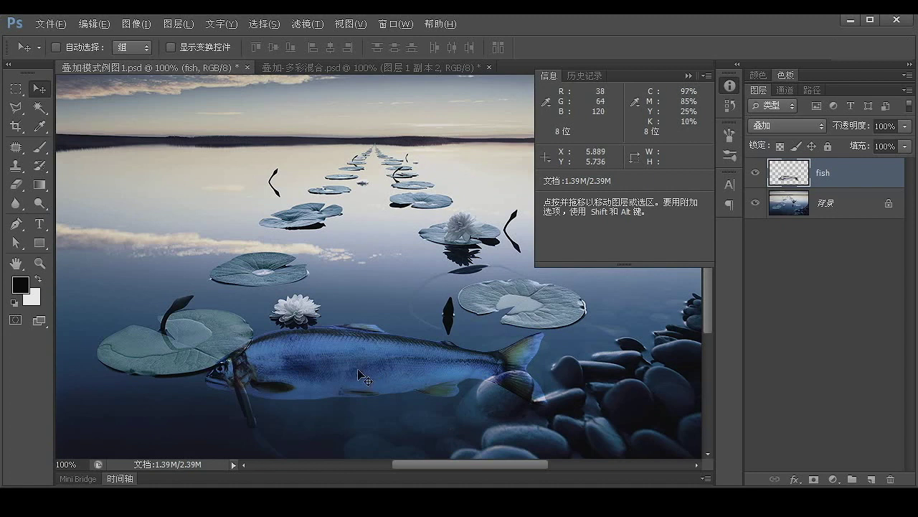
drag(349, 378, 373, 331)
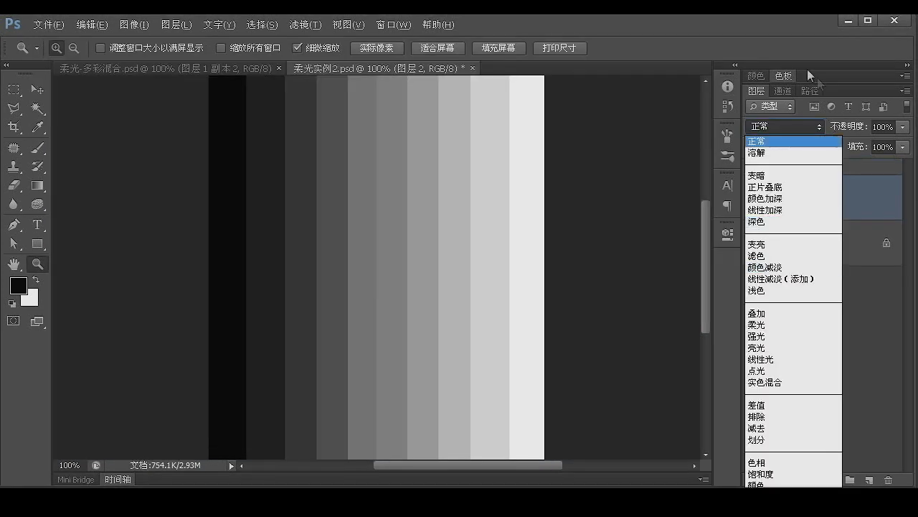
With 图层 2 selected, view its grey bars with the 组 1 labels, view the portrait beneath, and restore the layers' visibility.
click(807, 69)
click(822, 343)
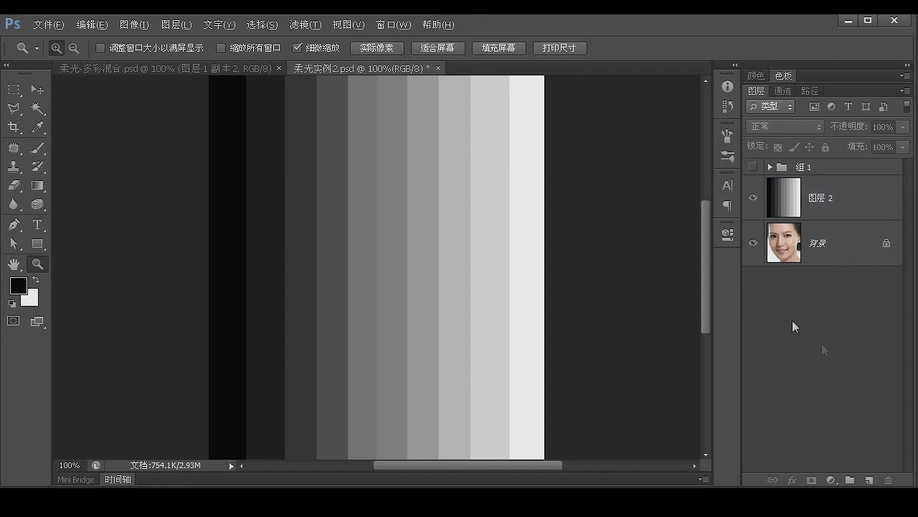
click(870, 211)
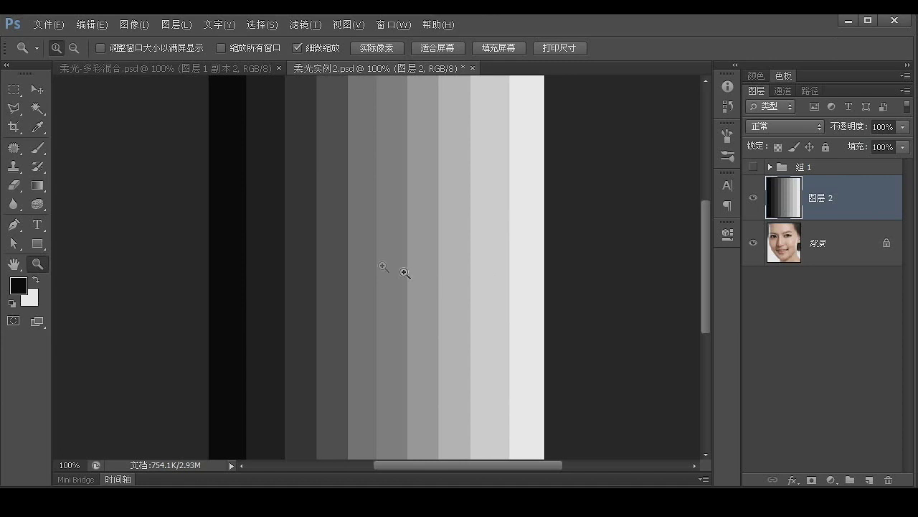
click(753, 167)
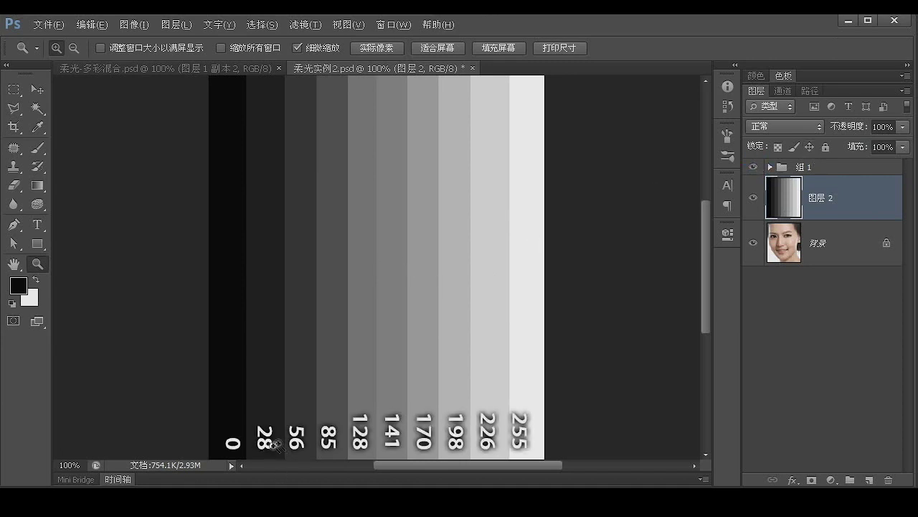
click(754, 199)
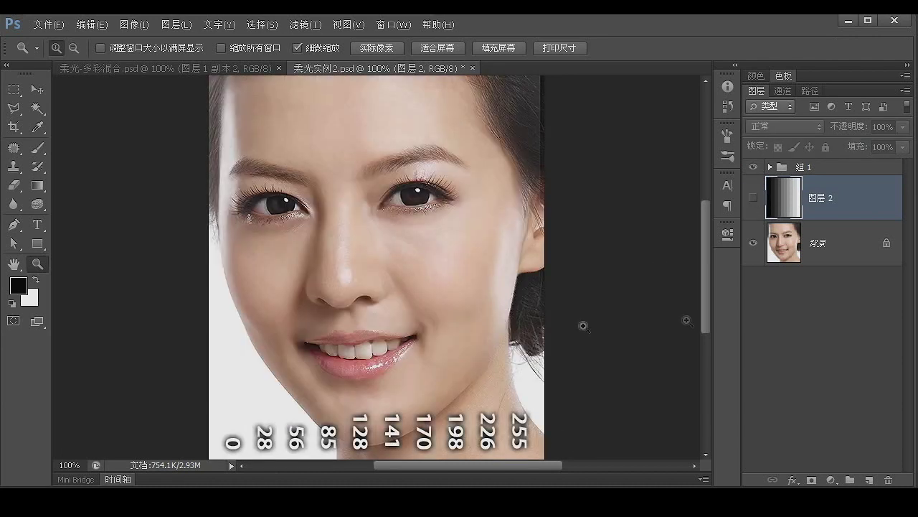
click(753, 167)
click(753, 198)
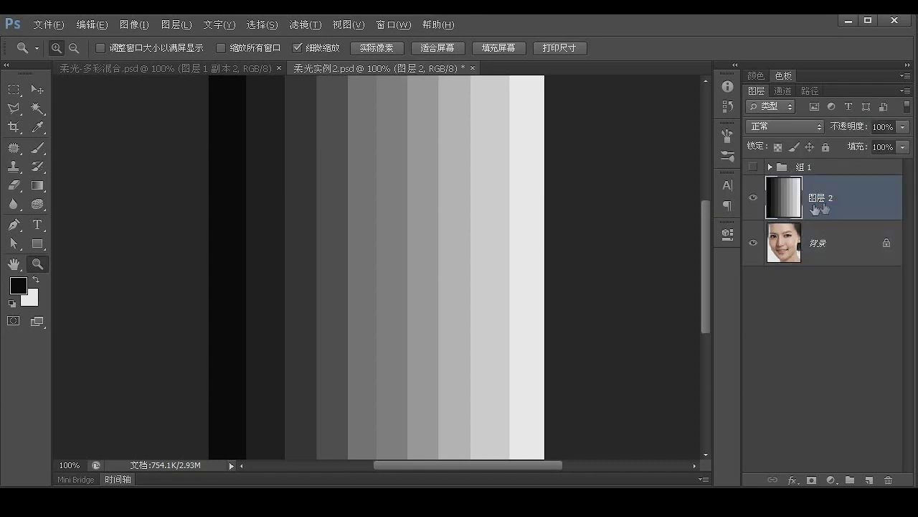
Set 图层 2's blend mode to 柔光, show 组 1, and compare the portrait with and without 图层 2.
click(785, 129)
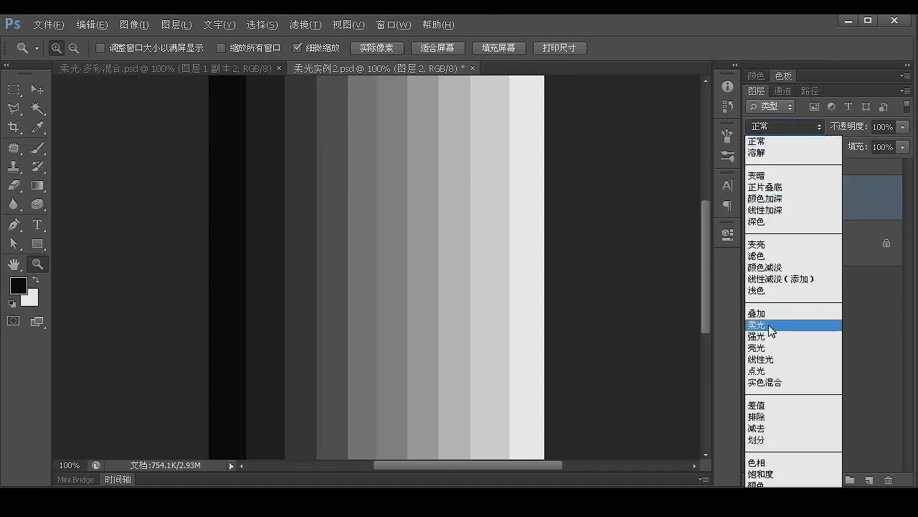
click(770, 327)
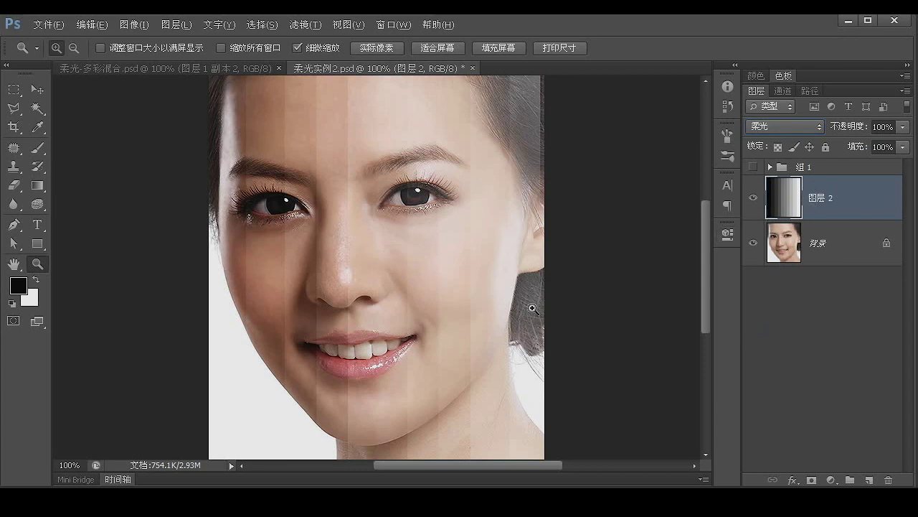
click(754, 168)
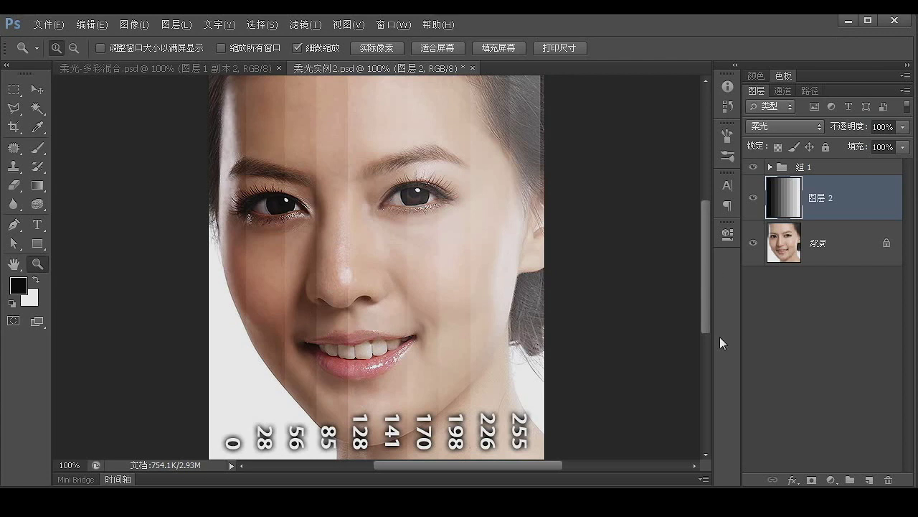
click(753, 199)
click(753, 199)
Show the 128范围 layer inside 组 1 and toggle 图层 2 repeatedly to compare the portrait within the marked 128 strip.
click(770, 167)
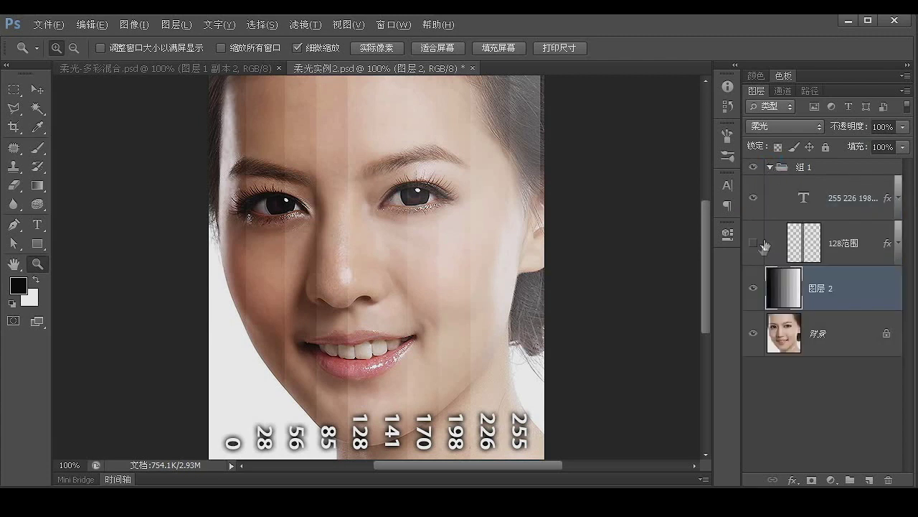
click(751, 243)
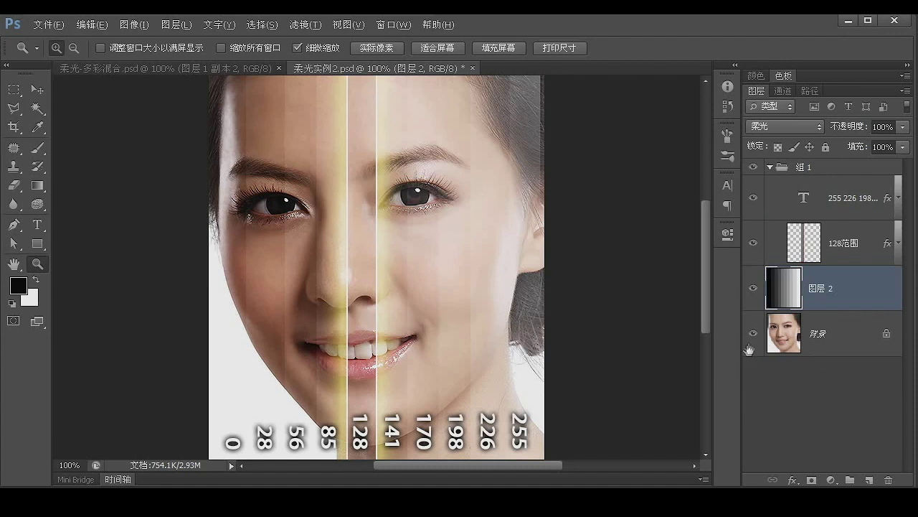
click(756, 289)
click(755, 291)
click(755, 290)
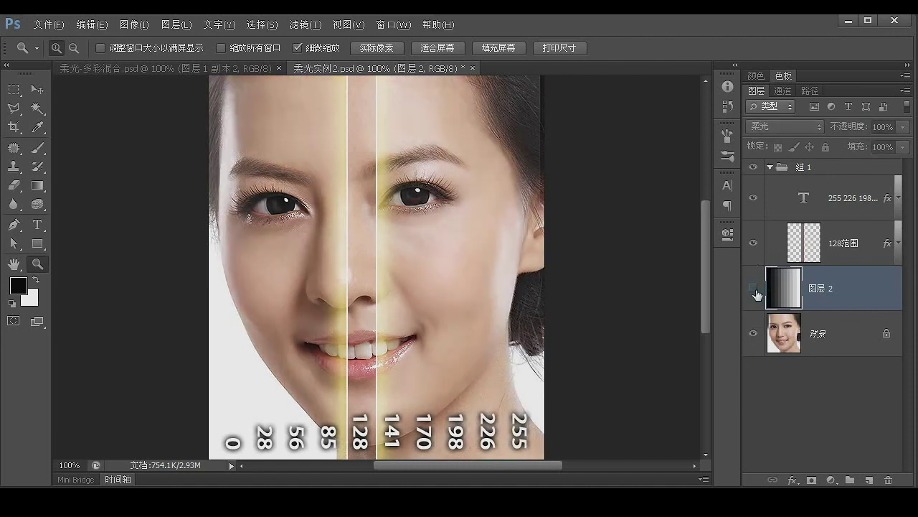
click(753, 290)
click(753, 290)
click(754, 290)
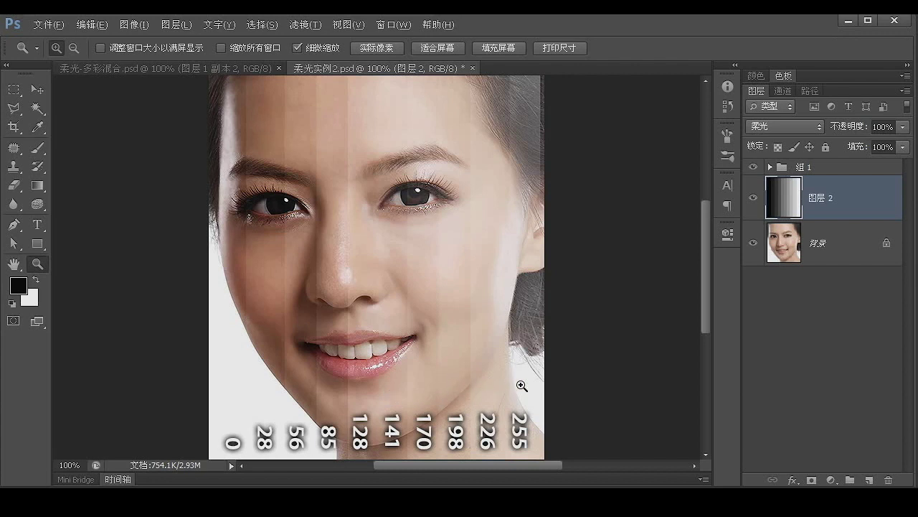
Activate the Move tool and review the available blend modes for 图层 2 without choosing another one.
key(v)
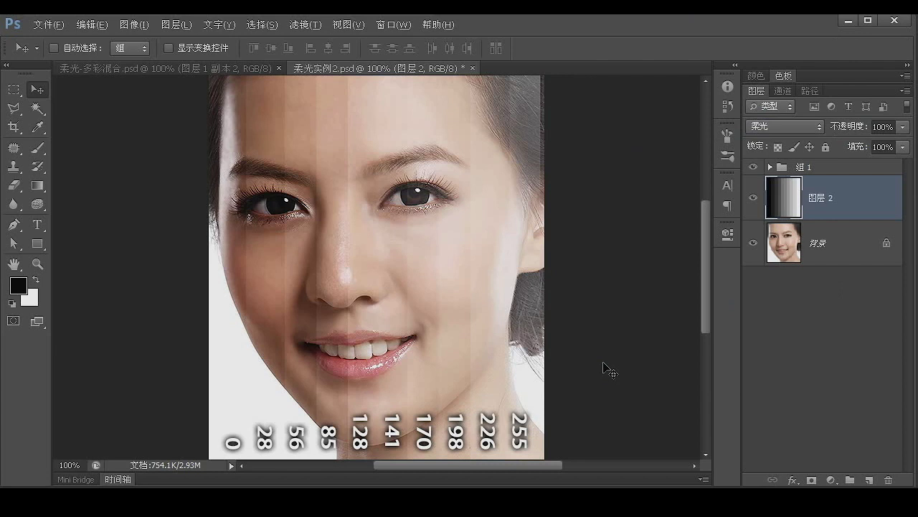
click(782, 127)
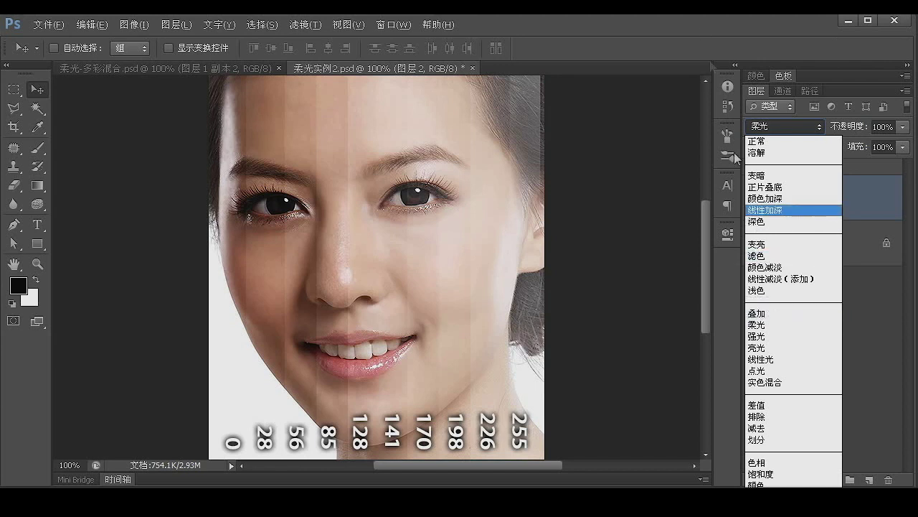
click(472, 362)
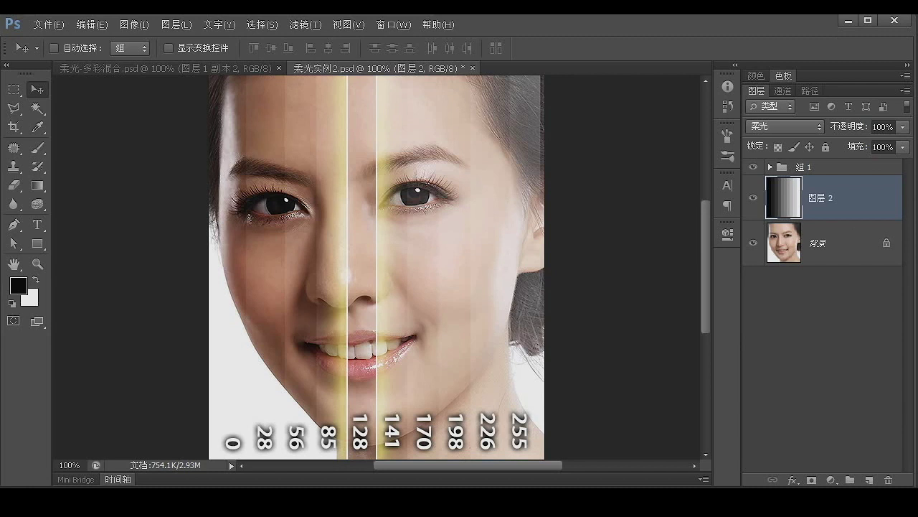
Set 图层 2's blend mode to 正常 and hide the 128范围 layer inside 组 1, leaving the group collapsed.
click(777, 129)
click(779, 143)
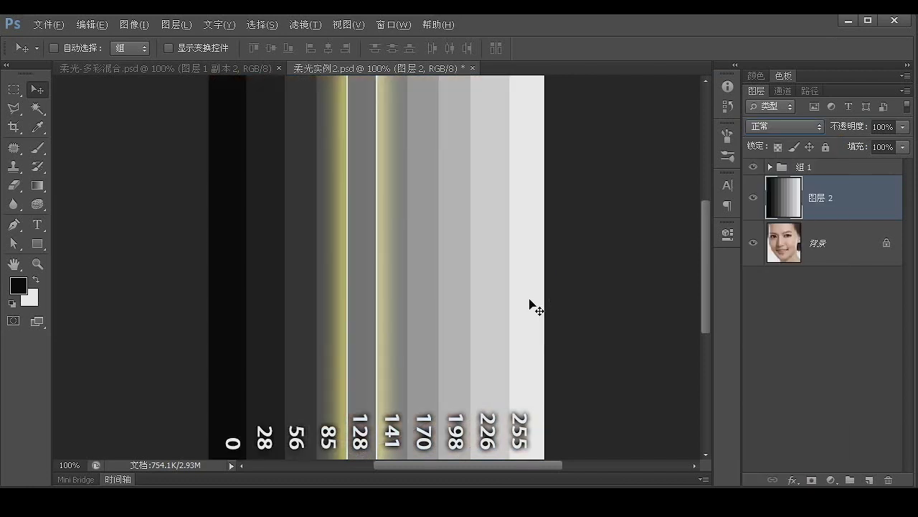
click(770, 168)
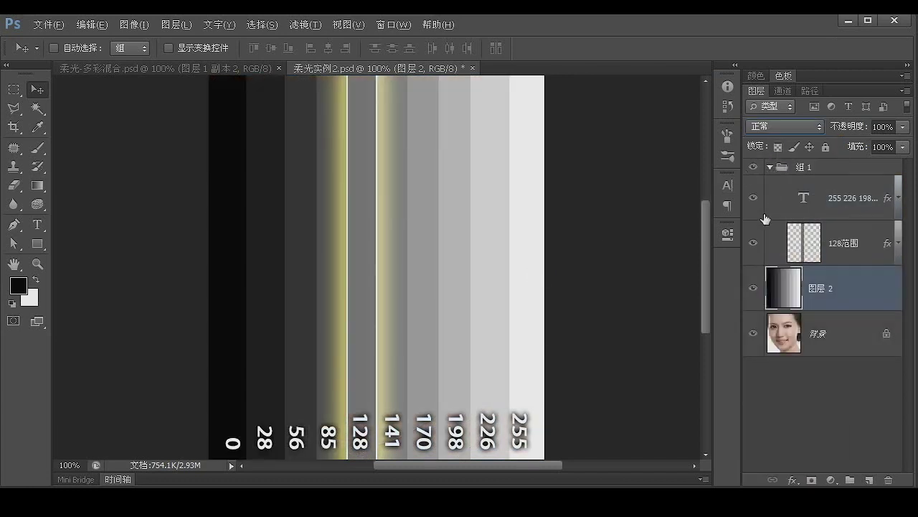
click(753, 243)
click(770, 168)
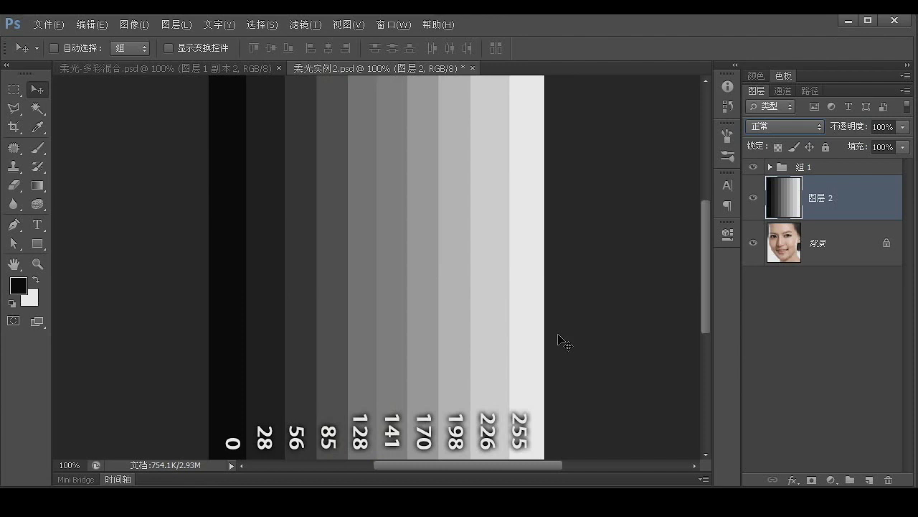
Preview 图层 2 with the 柔光 blend mode over the portrait, and return it to 正常.
click(784, 126)
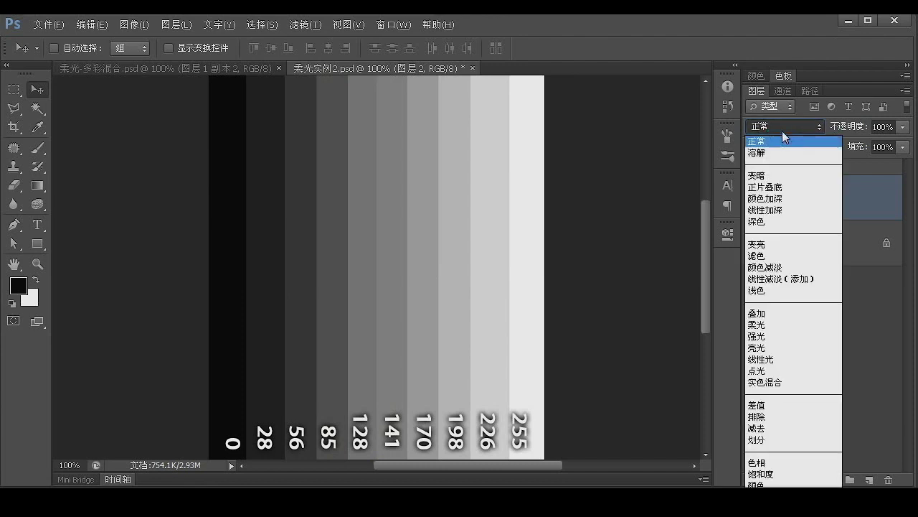
click(759, 324)
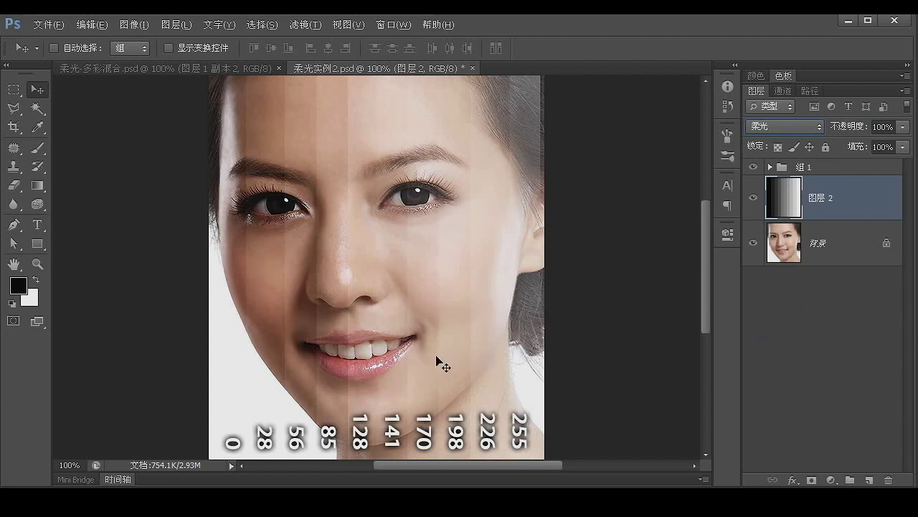
key(shift+alt+n)
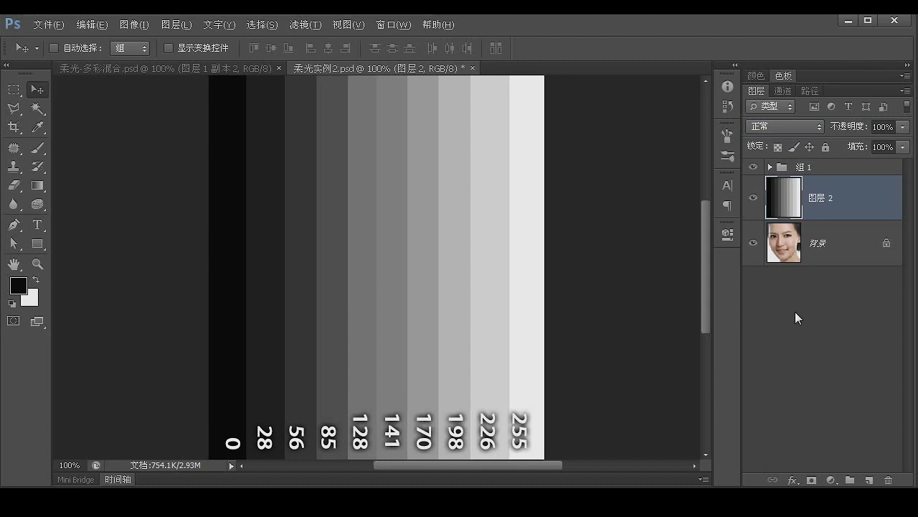
Create a new empty layer directly beneath 图层 2, above the background.
click(868, 480)
drag(831, 206, 842, 260)
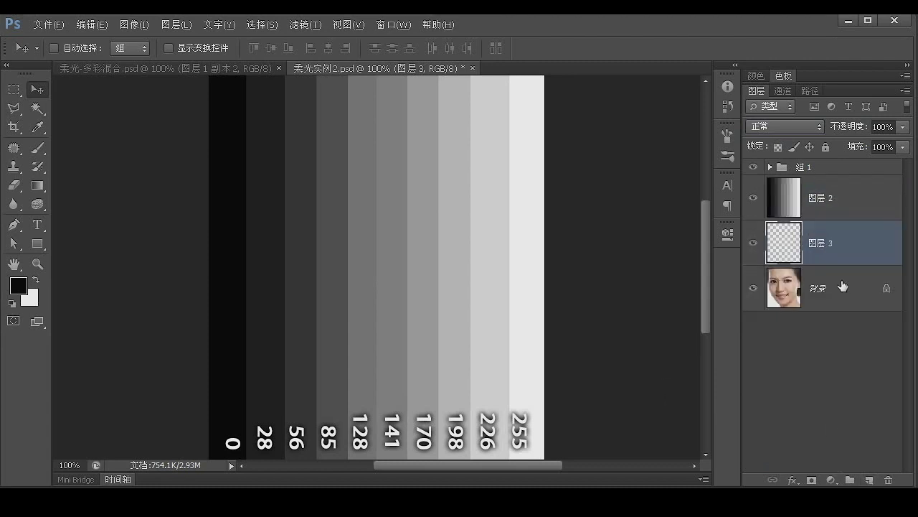
Set the foreground colour to mid grey with R 128, G 128 and B 128.
click(20, 288)
click(731, 332)
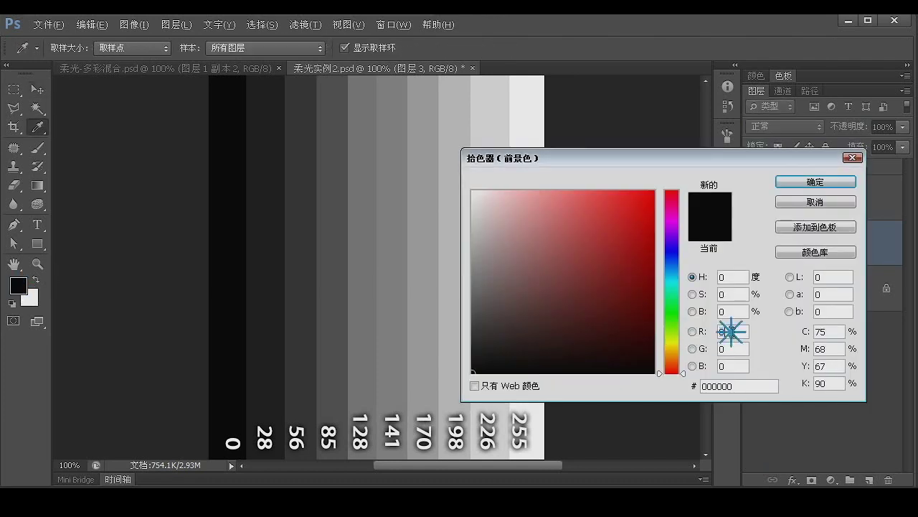
text(128)
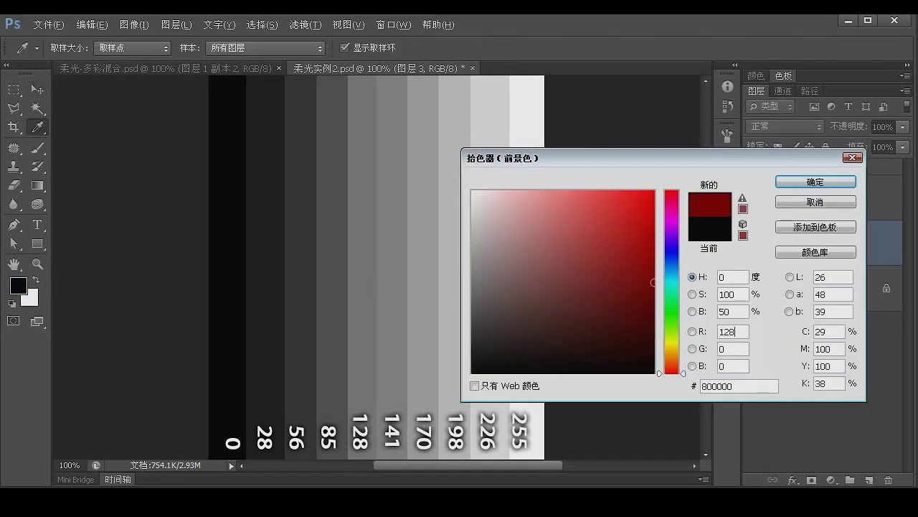
click(721, 349)
text(128)
click(724, 365)
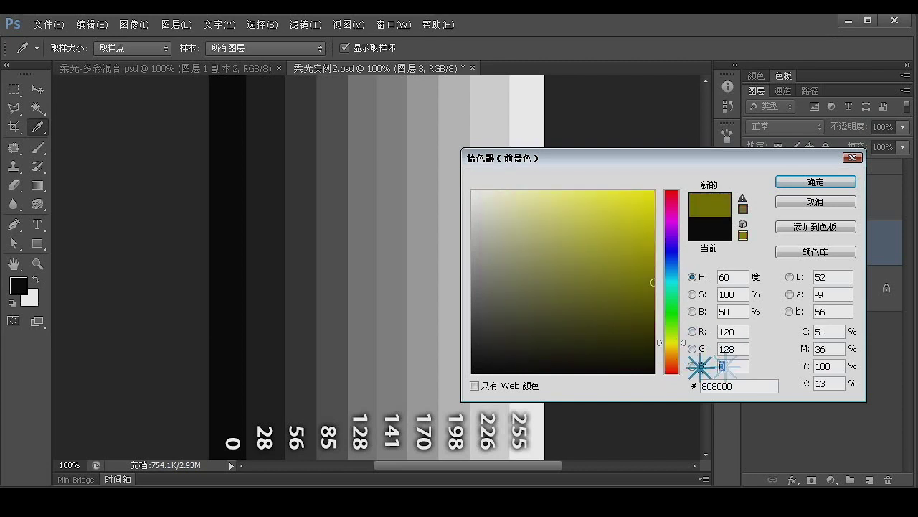
text(128)
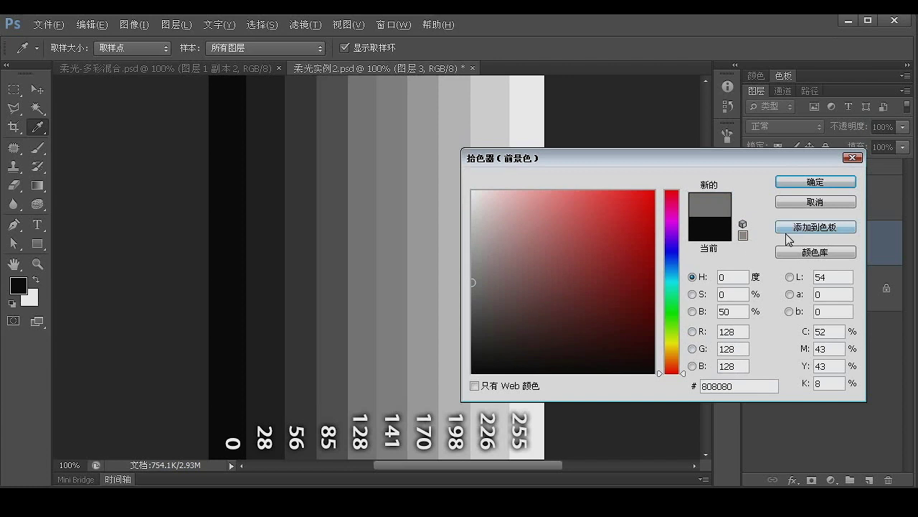
click(816, 182)
Fill the new layer with the grey foreground colour, and hide 图层 2 and 组 1.
key(v)
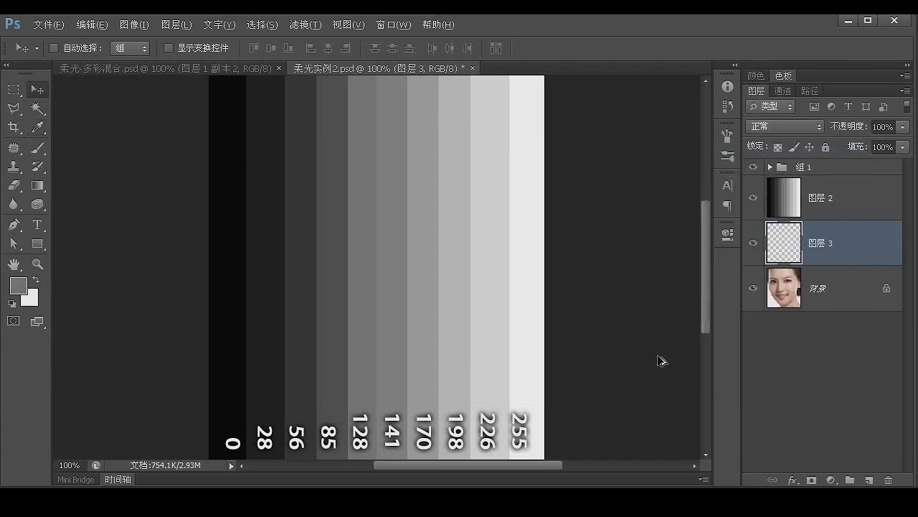
key(alt+Delete)
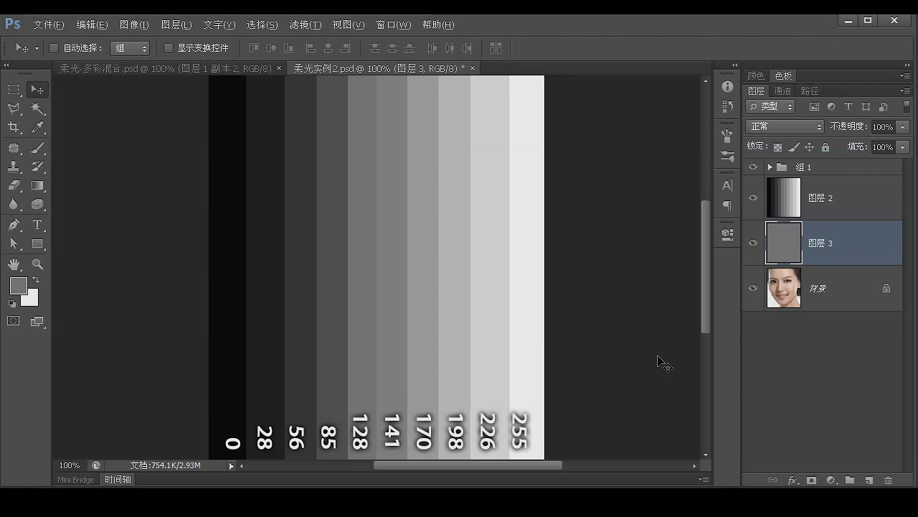
click(753, 197)
click(748, 166)
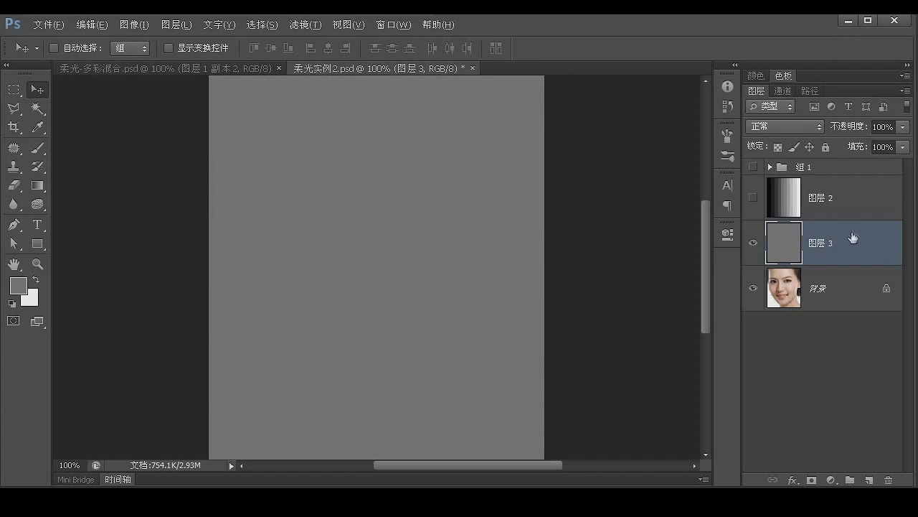
Set the grey layer's blend mode to 柔光 and toggle its visibility to compare the portrait with and without it.
click(789, 130)
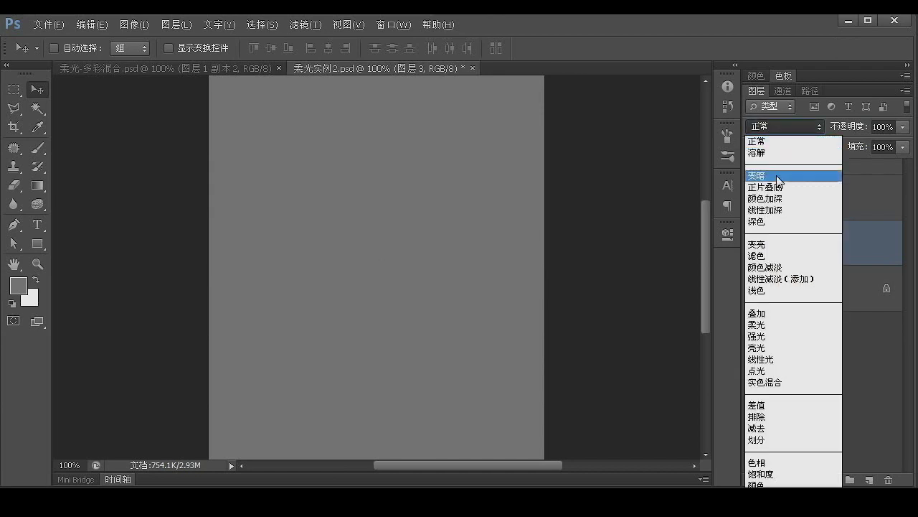
click(767, 326)
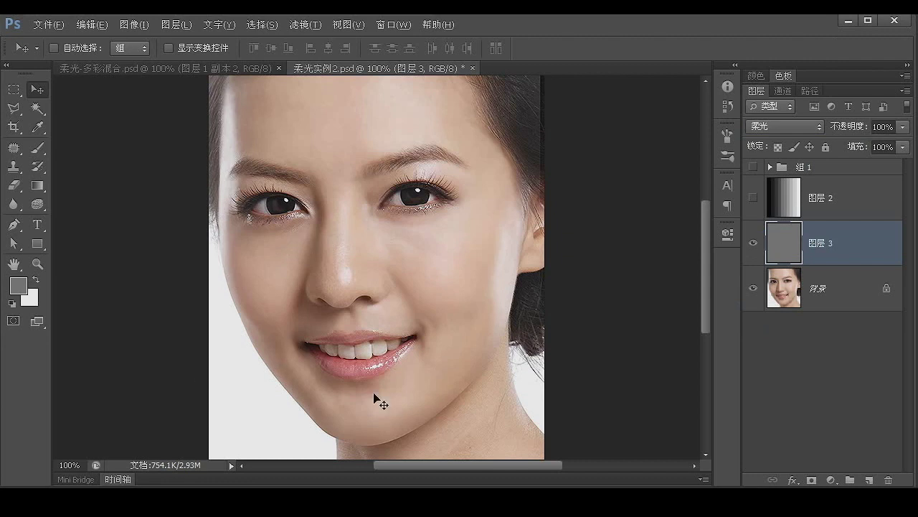
click(753, 243)
click(754, 244)
click(754, 245)
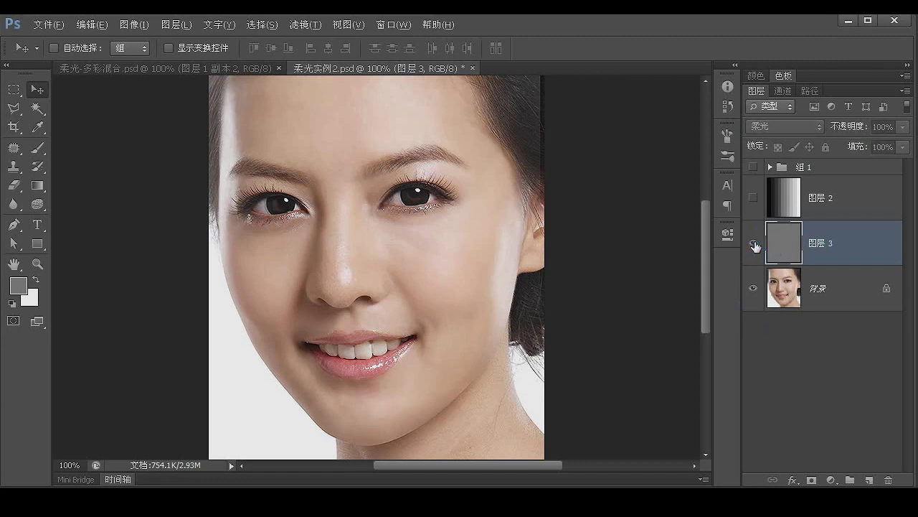
click(754, 245)
click(754, 245)
click(754, 245)
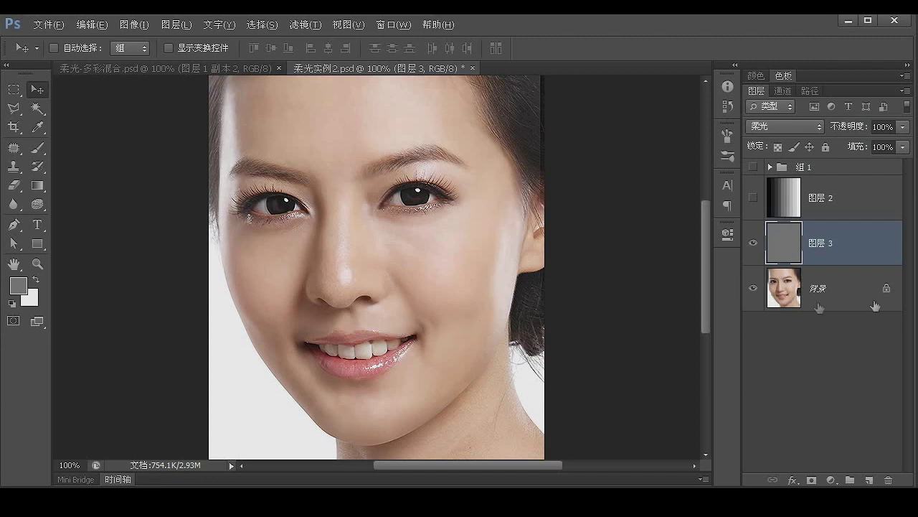
Delete the grey 图层 3 and the gradient-bar 图层 2, keeping 组 1 and the background.
drag(841, 247, 888, 480)
drag(812, 195, 799, 169)
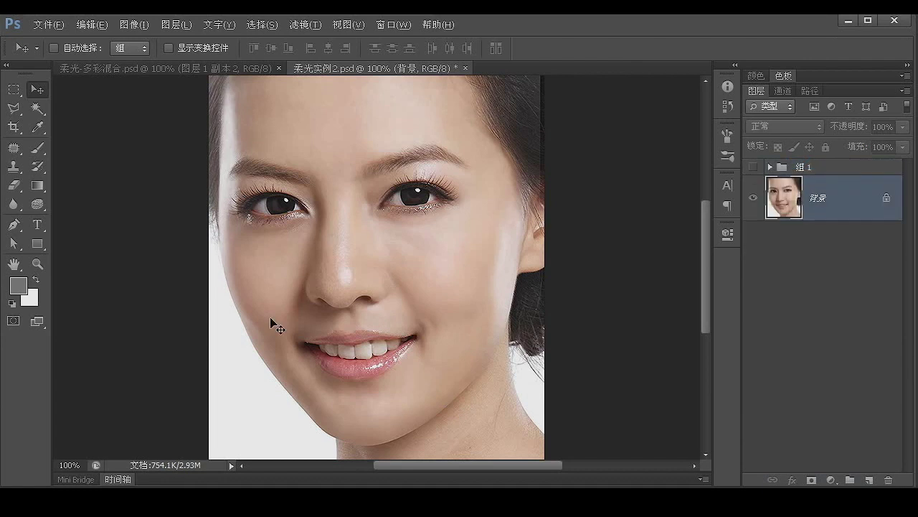
Create a new layer above the background in 柔光 mode, filled with the 柔光 neutral colour (50% grey).
click(176, 25)
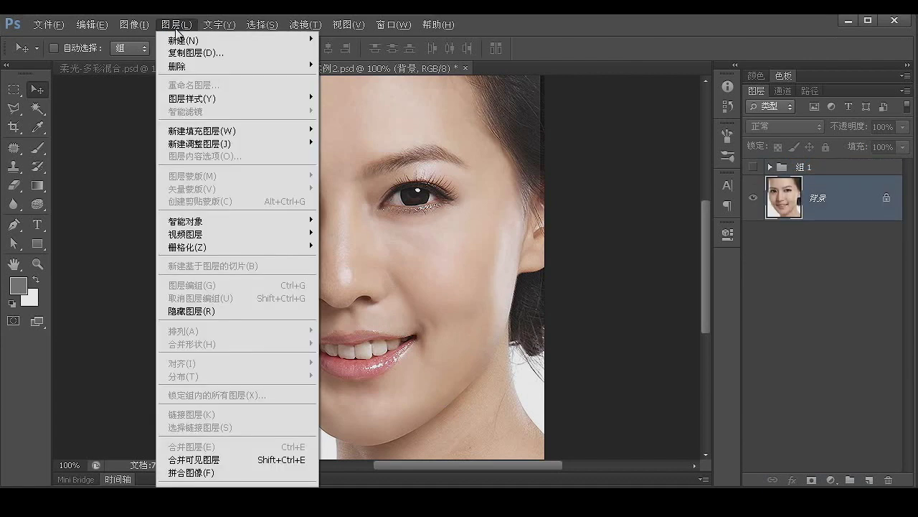
mouse_move(192, 43)
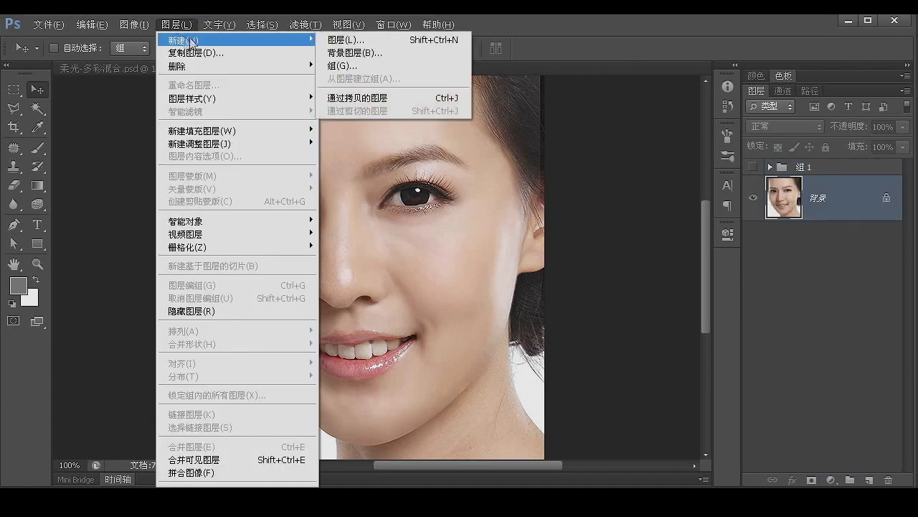
click(369, 45)
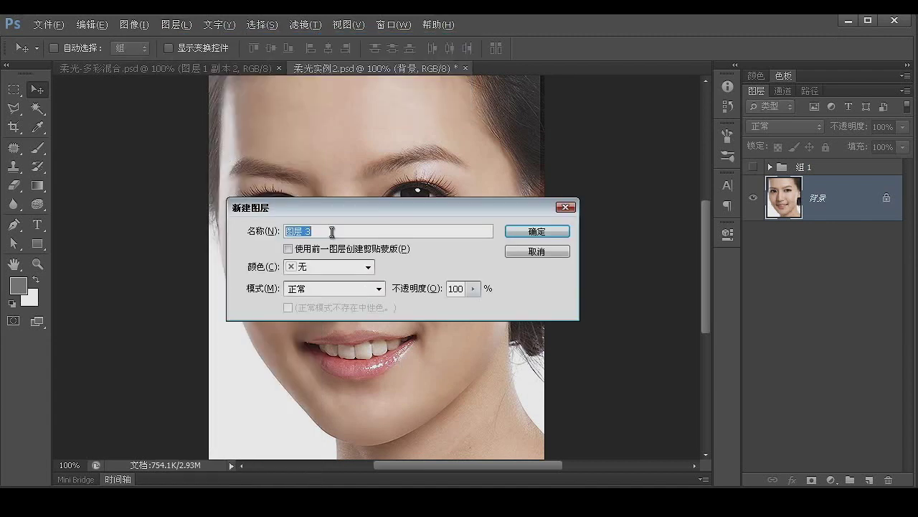
click(281, 229)
click(368, 267)
click(385, 287)
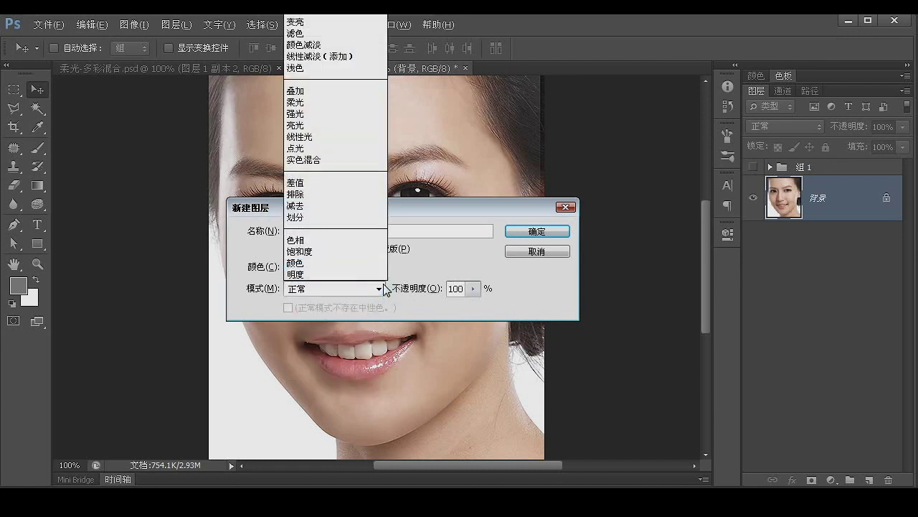
click(384, 289)
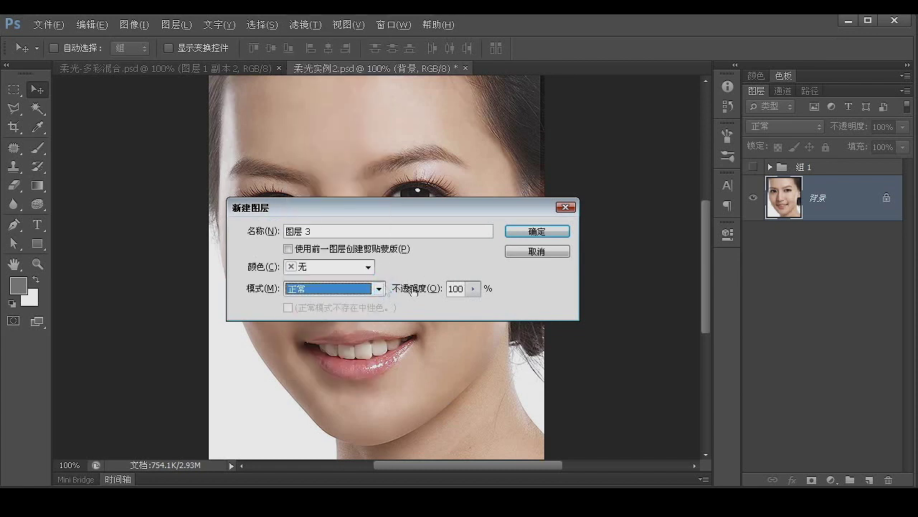
click(380, 288)
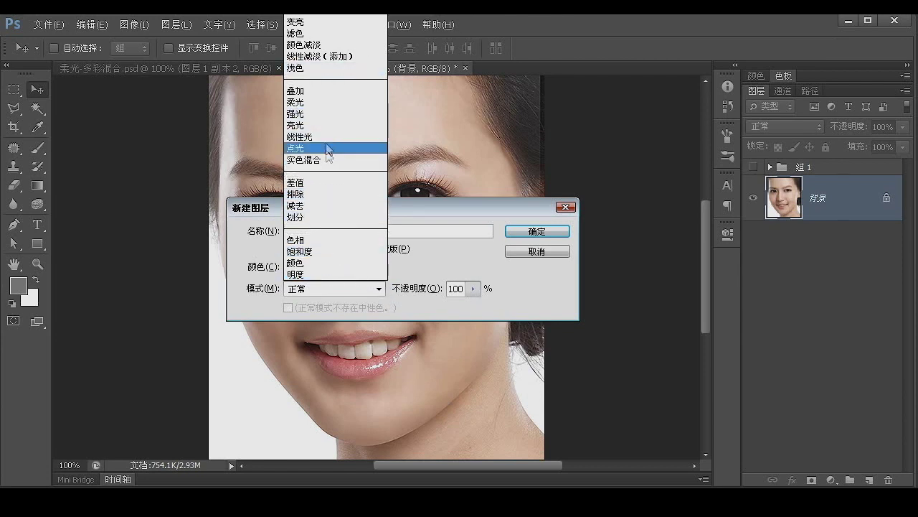
click(306, 102)
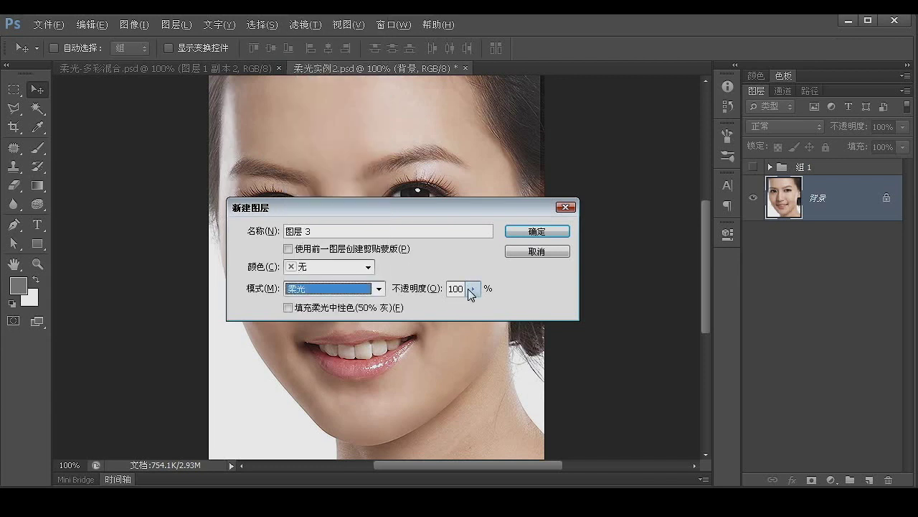
click(288, 308)
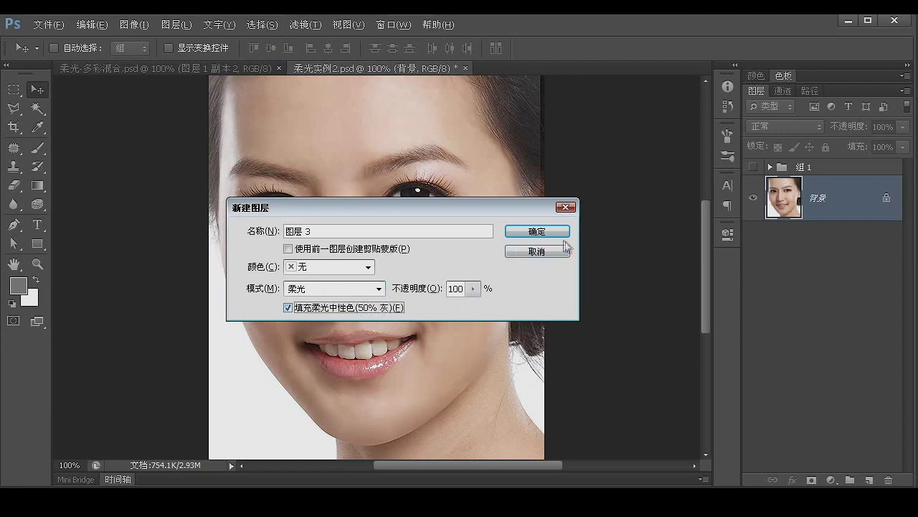
click(551, 232)
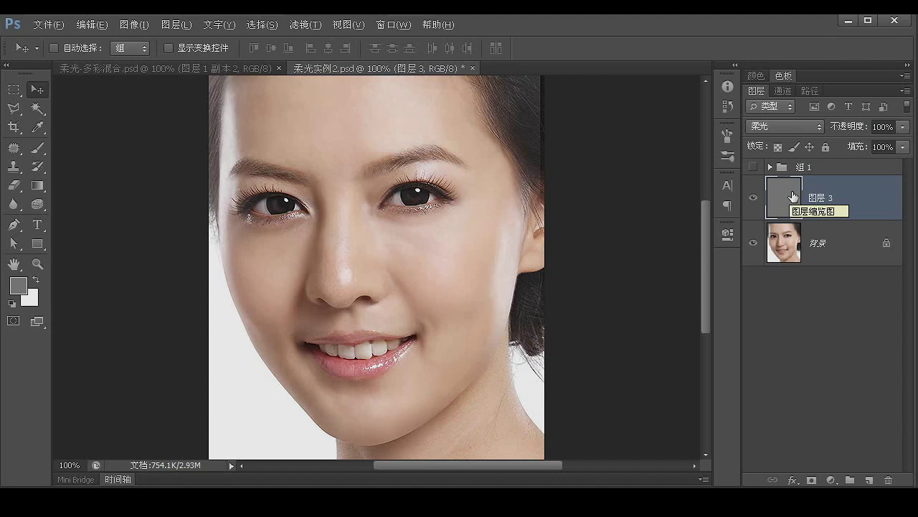
Brighten the cheeks and lower face on 图层 3 using a white brush at size 100 and 27% opacity.
click(38, 148)
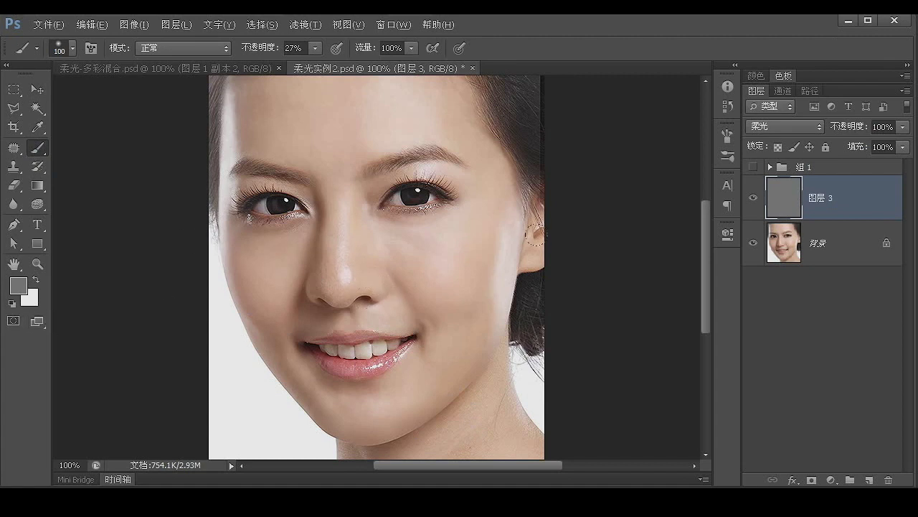
key(x)
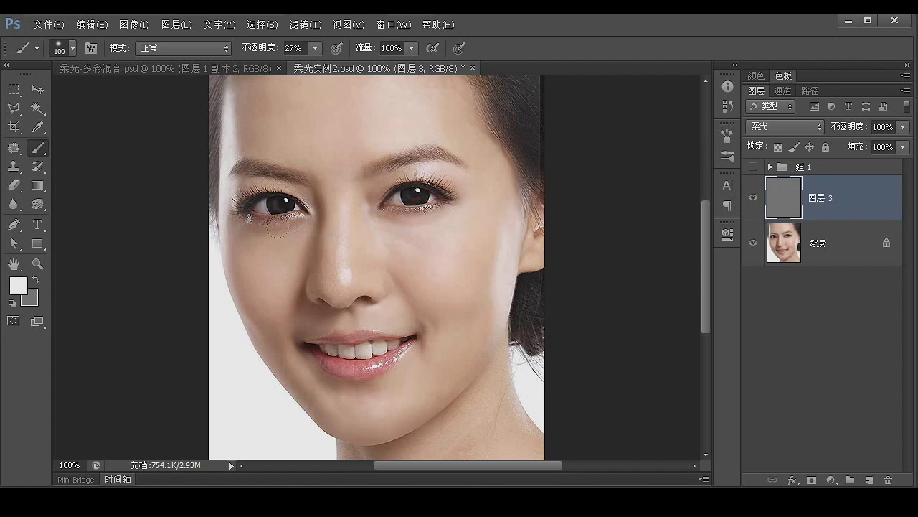
mouse_move(262, 323)
mouse_down()
mouse_move(310, 369)
mouse_move(283, 312)
mouse_move(371, 273)
mouse_move(266, 303)
mouse_move(431, 314)
mouse_move(455, 251)
mouse_up()
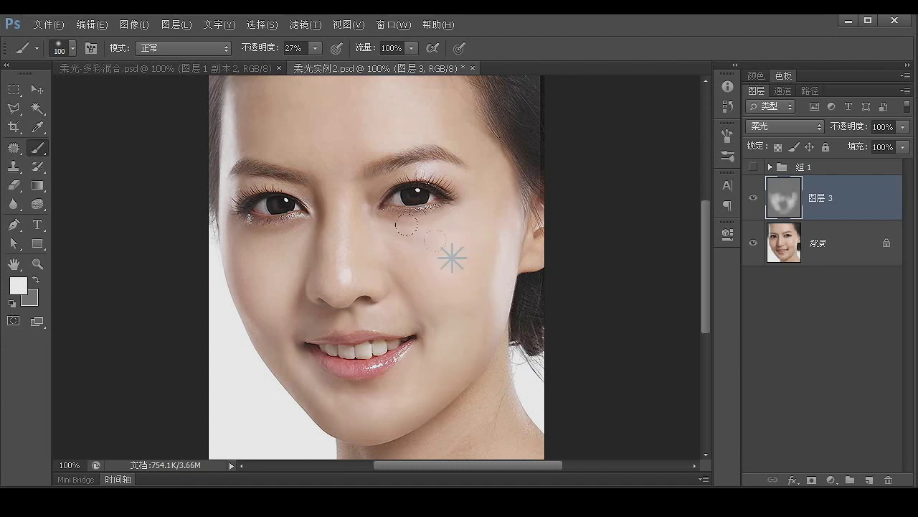
Set the brush opacity to 49% and brighten the forehead with white strokes.
click(315, 48)
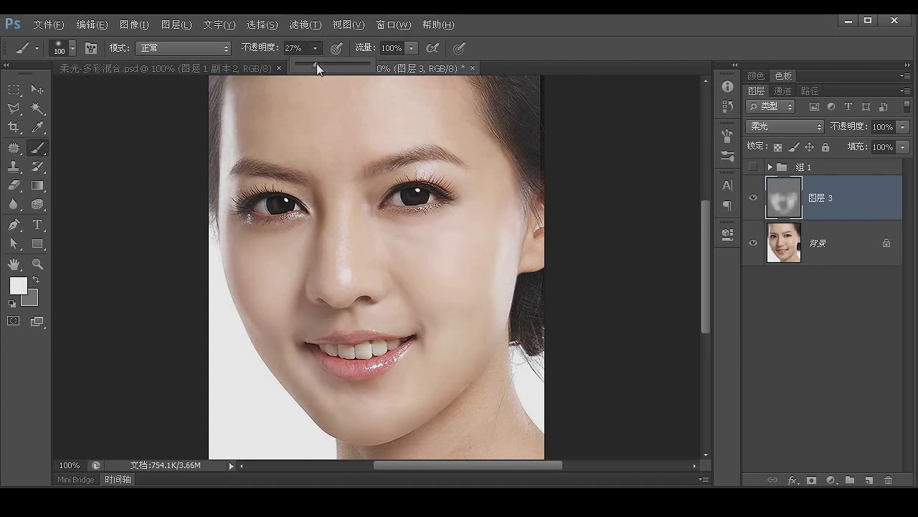
drag(317, 63, 333, 63)
click(607, 40)
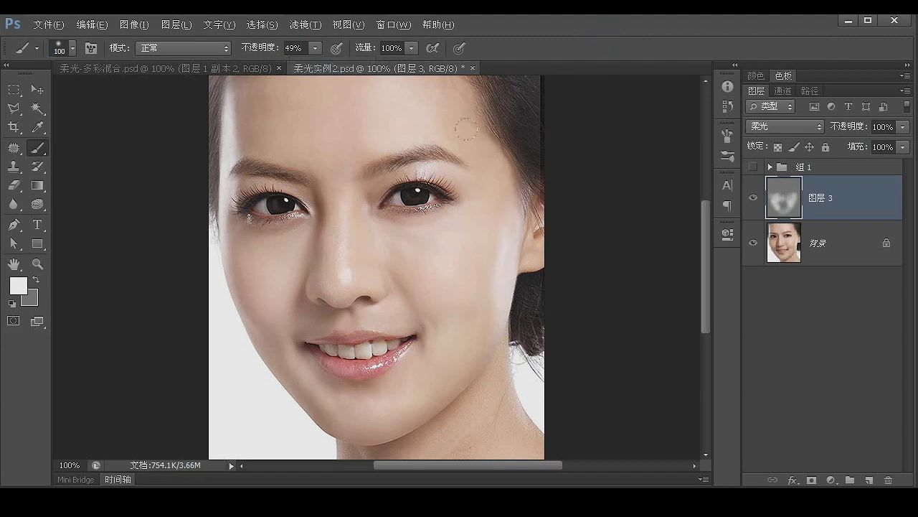
drag(307, 109, 244, 105)
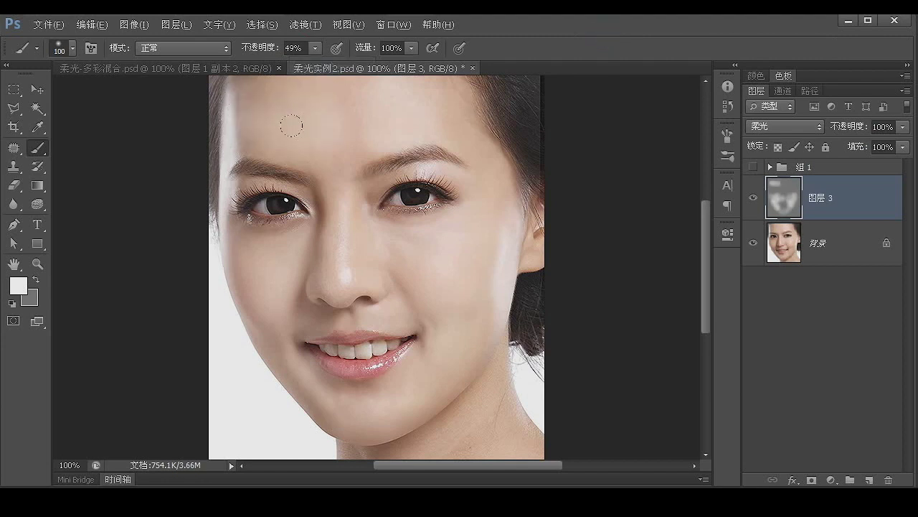
mouse_move(291, 126)
mouse_down()
mouse_move(326, 134)
mouse_move(330, 107)
mouse_up()
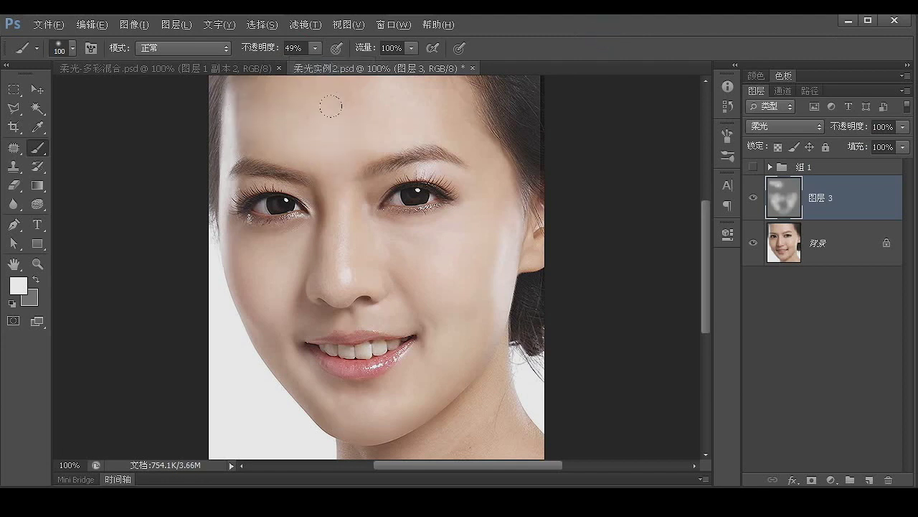
Set the brush opacity to 23% and brighten the area around the nose bridge and brows with white.
click(315, 48)
drag(315, 63, 298, 66)
drag(320, 195, 293, 162)
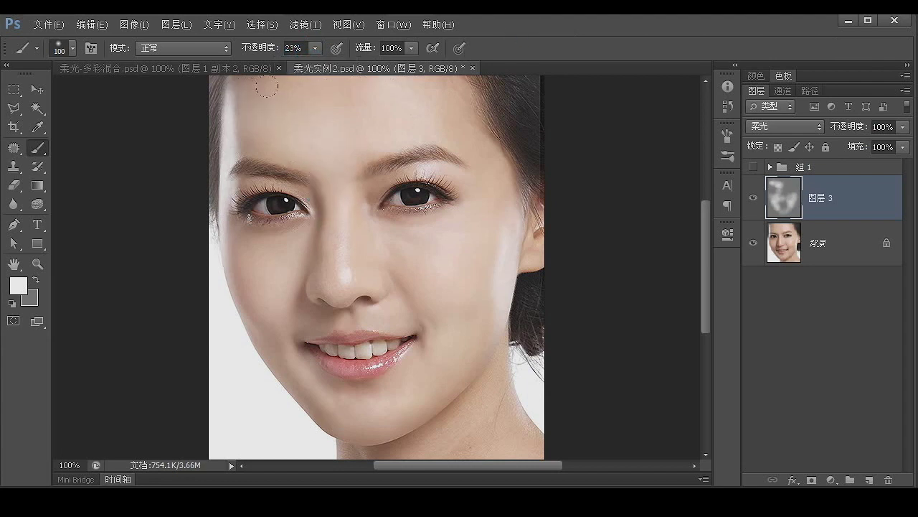
Set the foreground colour to light grey with R, G and B at 197, and return to the Brush tool.
click(18, 289)
click(475, 224)
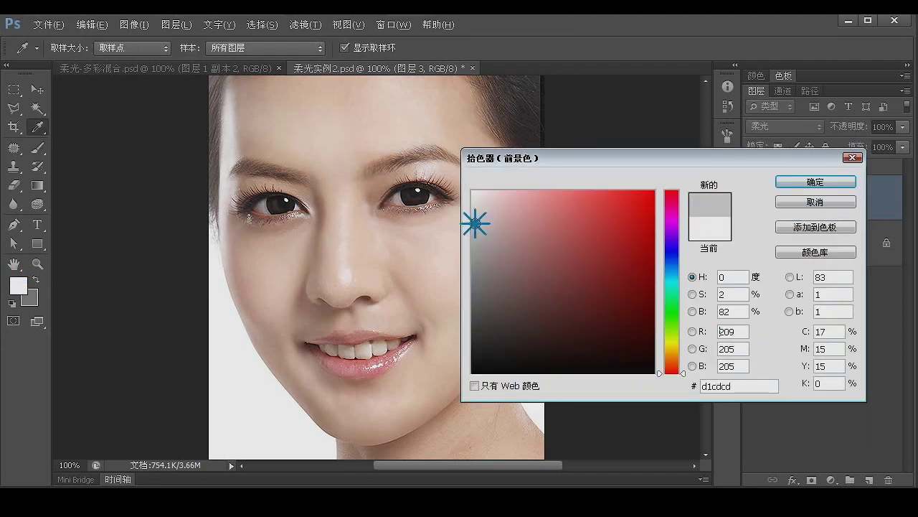
drag(475, 224, 452, 221)
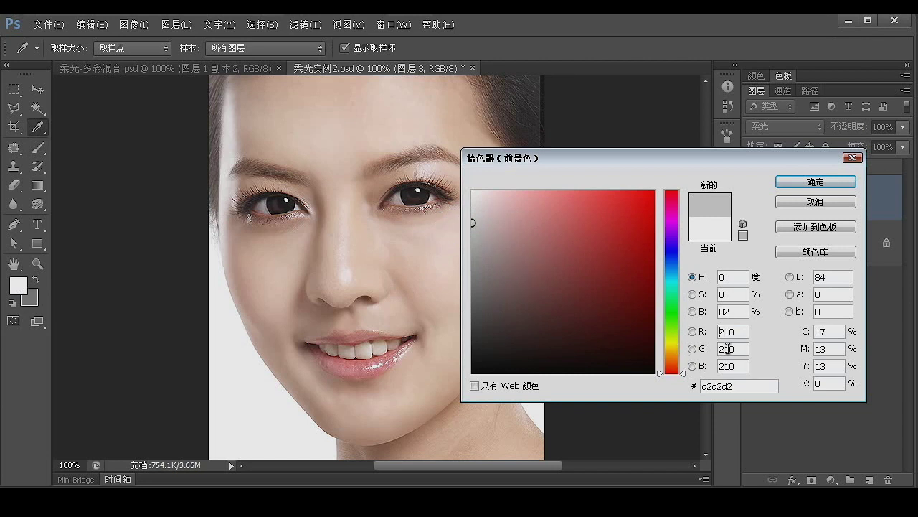
click(474, 232)
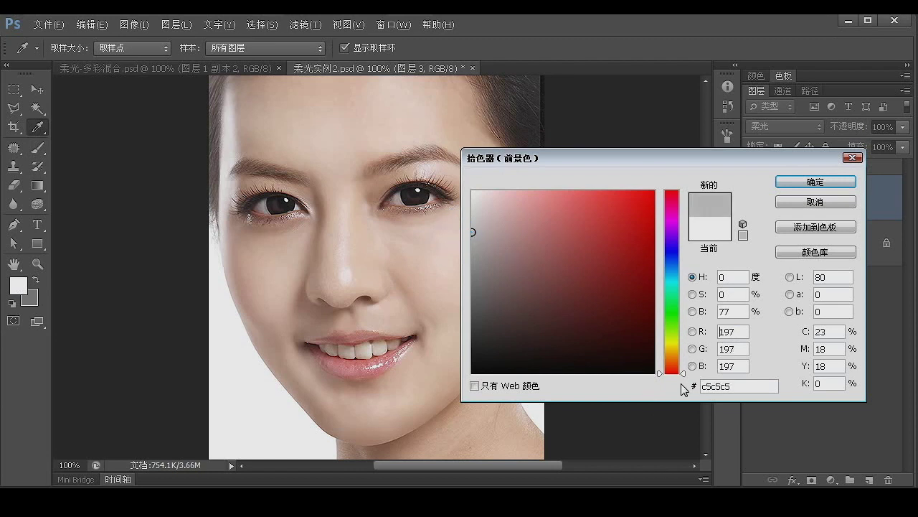
click(833, 182)
key(b)
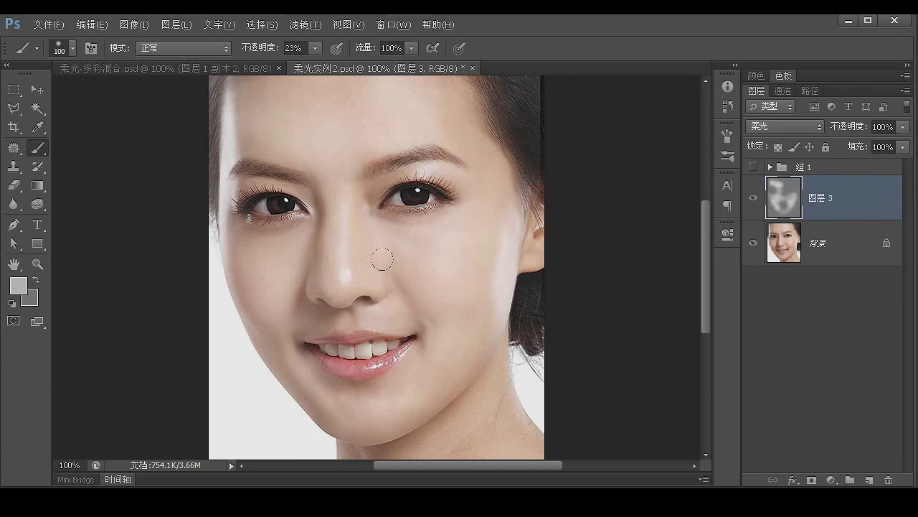
Brighten the nose, forehead, cheeks and chin with light grey brush strokes at 23% opacity.
drag(324, 240, 307, 224)
mouse_move(247, 128)
mouse_down()
mouse_move(230, 113)
mouse_move(288, 104)
mouse_move(285, 81)
mouse_move(330, 88)
mouse_up()
click(494, 221)
click(352, 209)
click(315, 249)
click(290, 270)
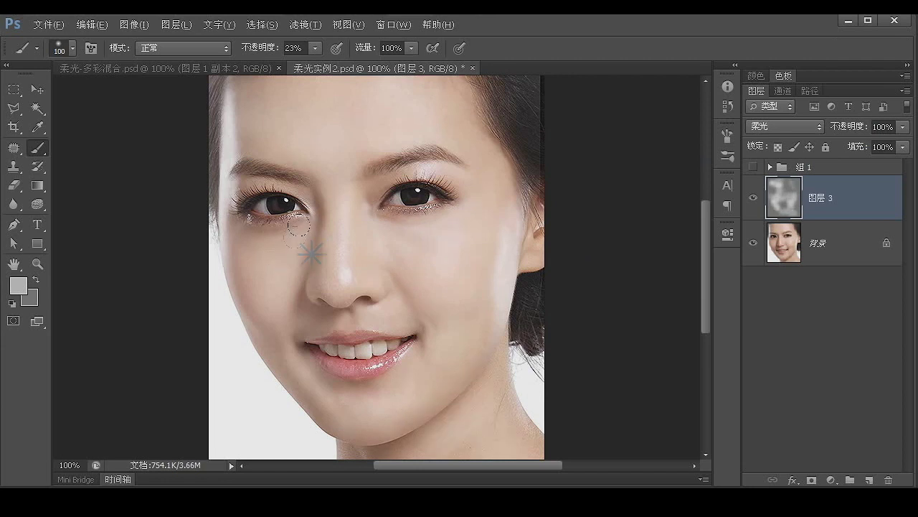
click(291, 309)
click(292, 316)
click(375, 393)
click(374, 390)
click(377, 391)
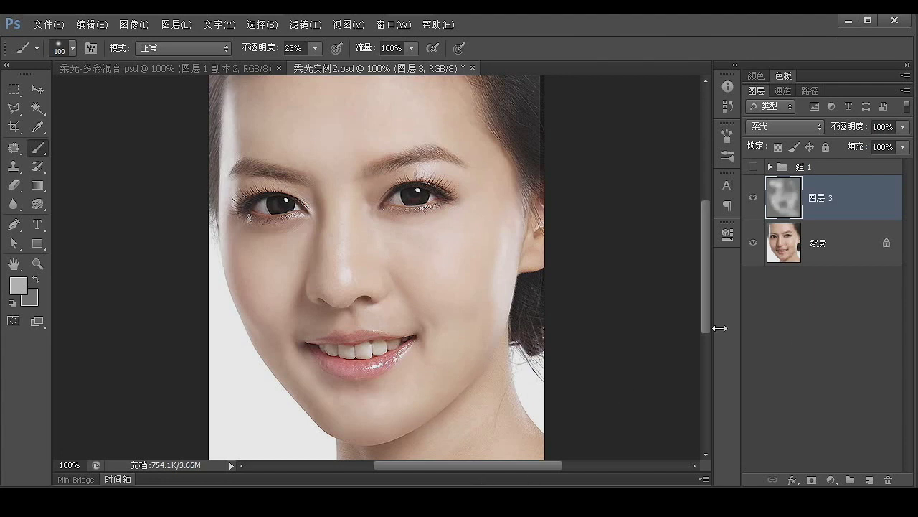
Toggle the visibility of 图层 3 to compare the portrait before and after the brightening.
click(753, 198)
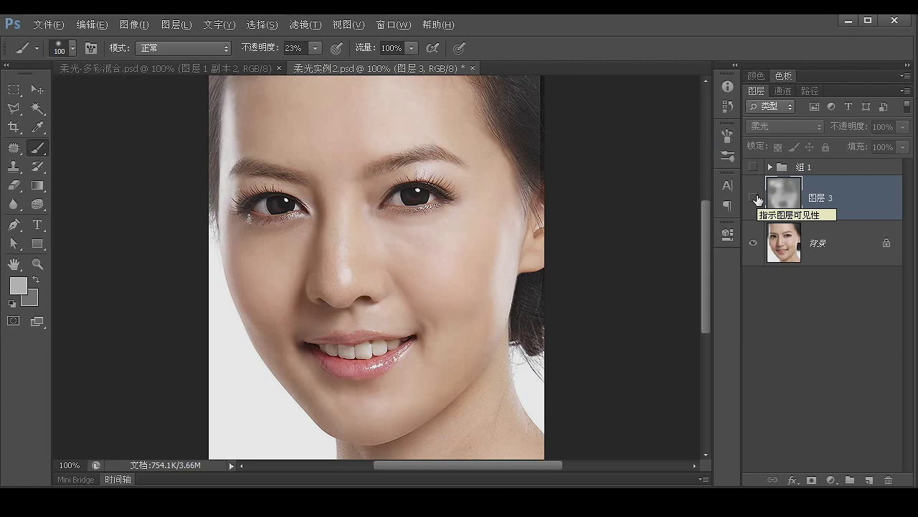
click(755, 199)
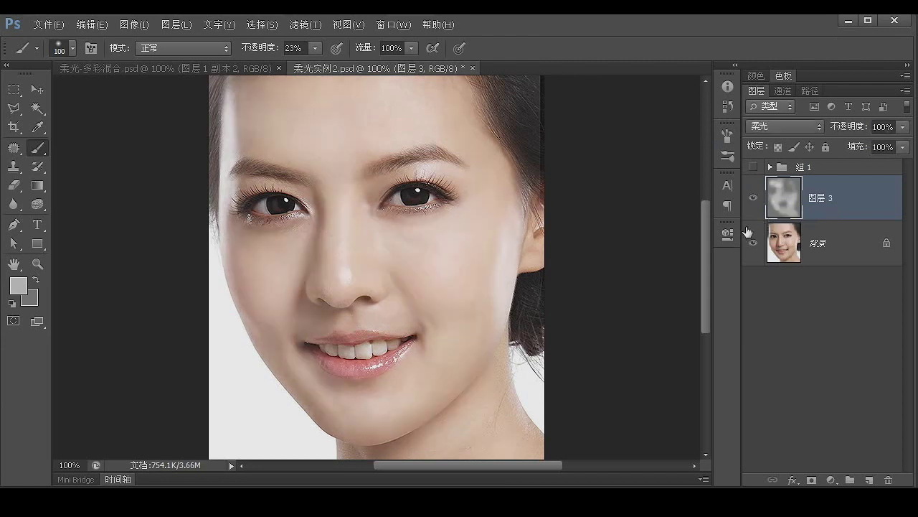
click(753, 198)
click(754, 199)
click(752, 202)
click(752, 201)
Set the foreground colour to dark grey with R, G and B at 79.
drag(400, 357, 395, 366)
click(18, 285)
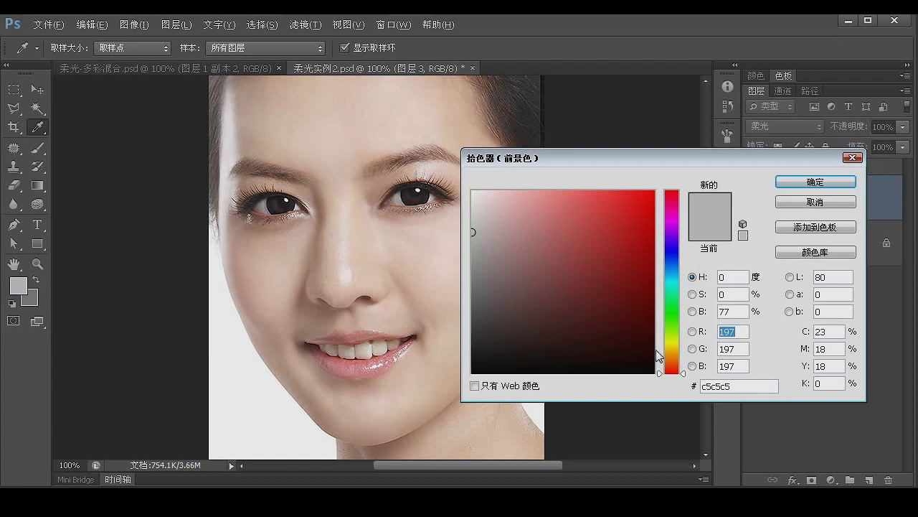
mouse_move(480, 317)
mouse_down()
mouse_move(479, 309)
mouse_move(412, 312)
mouse_up()
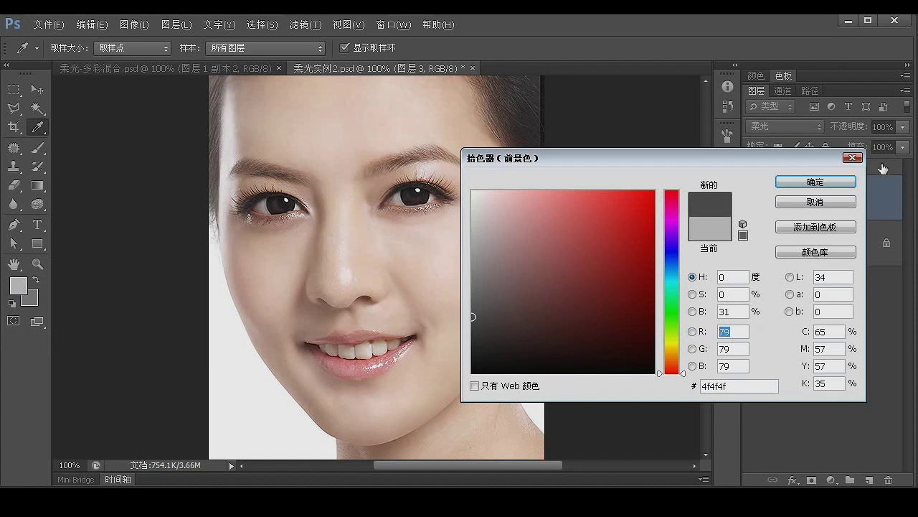
click(825, 181)
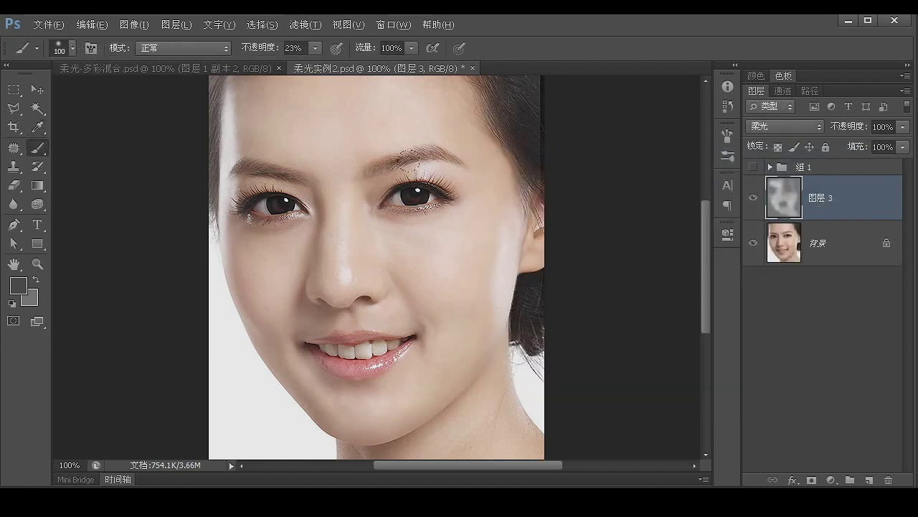
Reduce the brush size to 25 and darken the eyebrows with dark grey at 23% opacity.
key(bracketleft)
key(bracketleft)
key(bracketleft)
key(bracketleft)
key(bracketleft)
key(bracketleft)
key(bracketleft)
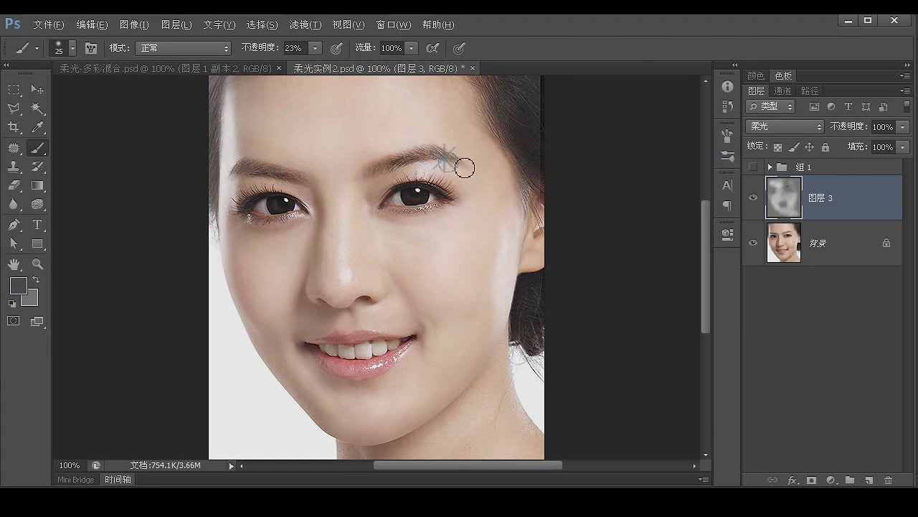
Reduce the brush size to 20 and darken both pupils, eyelids and lash lines with dark grey strokes.
key(bracketleft)
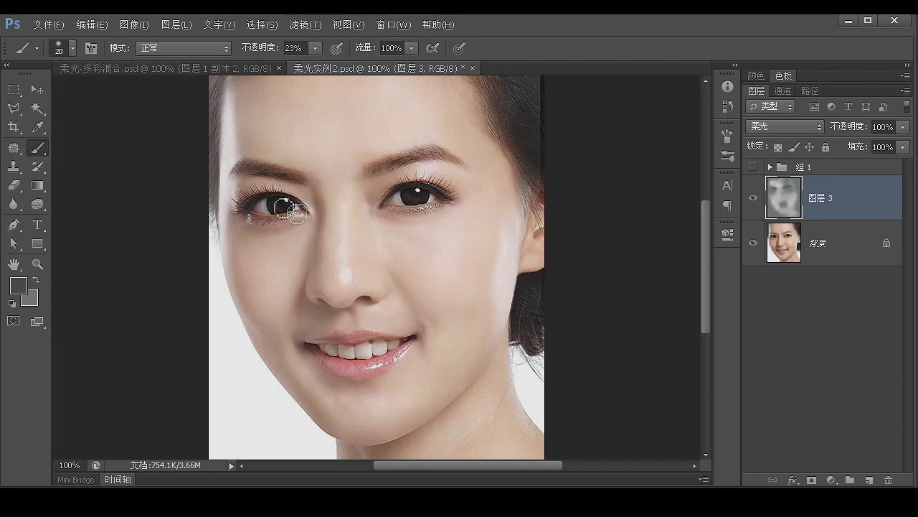
click(277, 201)
click(246, 195)
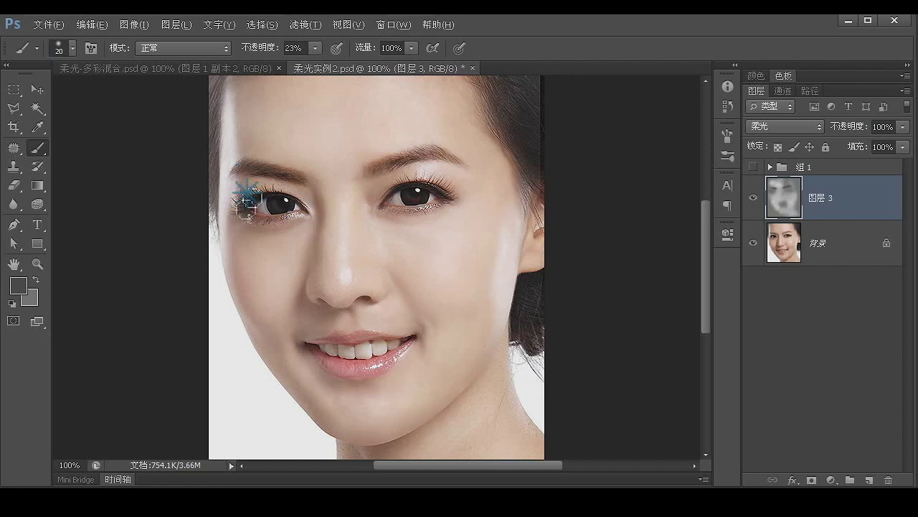
mouse_move(246, 201)
mouse_down()
mouse_move(281, 201)
mouse_move(240, 194)
mouse_move(282, 188)
mouse_move(257, 193)
mouse_move(299, 200)
mouse_move(281, 206)
mouse_move(304, 200)
mouse_move(275, 196)
mouse_up()
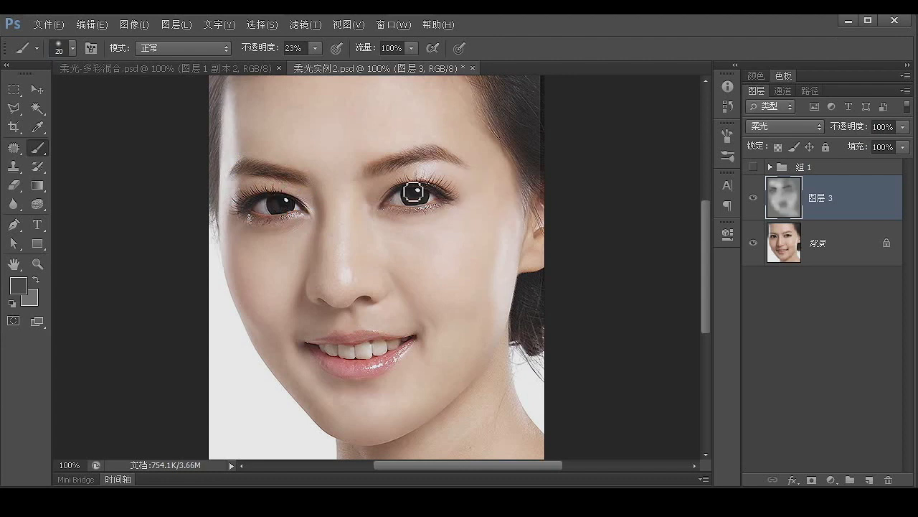
mouse_move(413, 193)
mouse_down()
mouse_move(406, 180)
mouse_move(427, 192)
mouse_move(420, 194)
mouse_move(449, 192)
mouse_up()
click(449, 194)
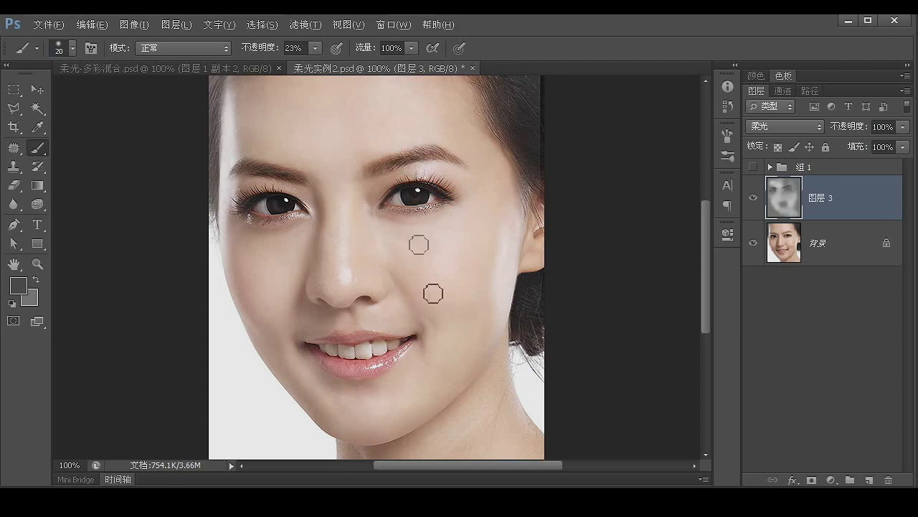
Darken the upper and lower lips and the hair beside the face with dark grey strokes.
mouse_move(320, 344)
mouse_down()
mouse_move(385, 334)
mouse_move(420, 341)
mouse_up()
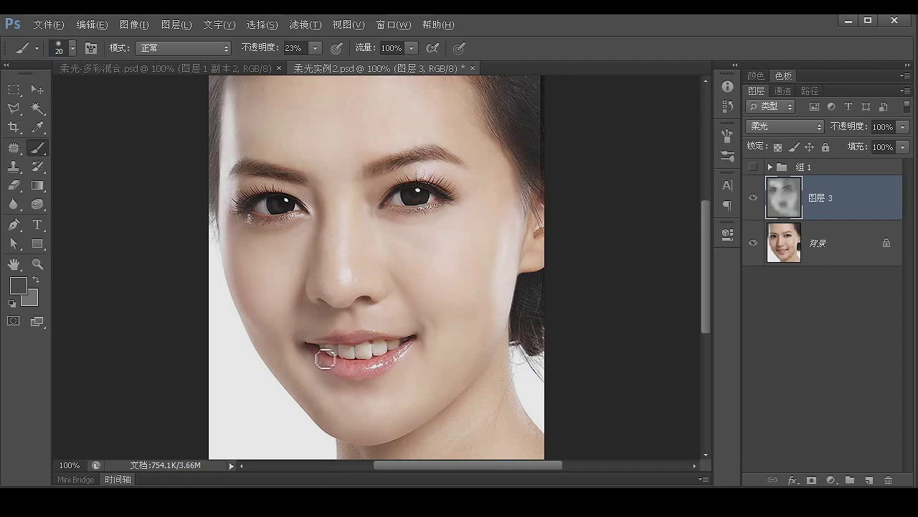
mouse_move(325, 358)
mouse_down()
mouse_move(360, 374)
mouse_move(346, 371)
mouse_move(334, 369)
mouse_move(394, 366)
mouse_up()
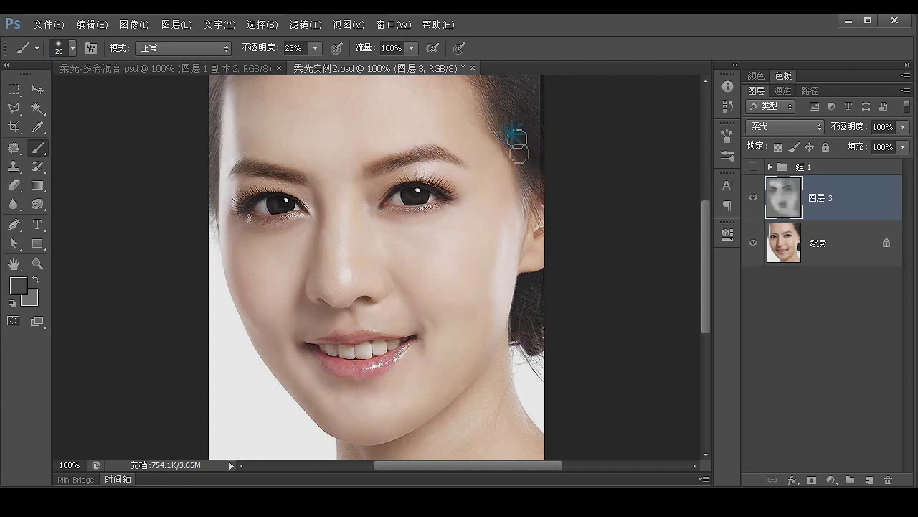
click(542, 309)
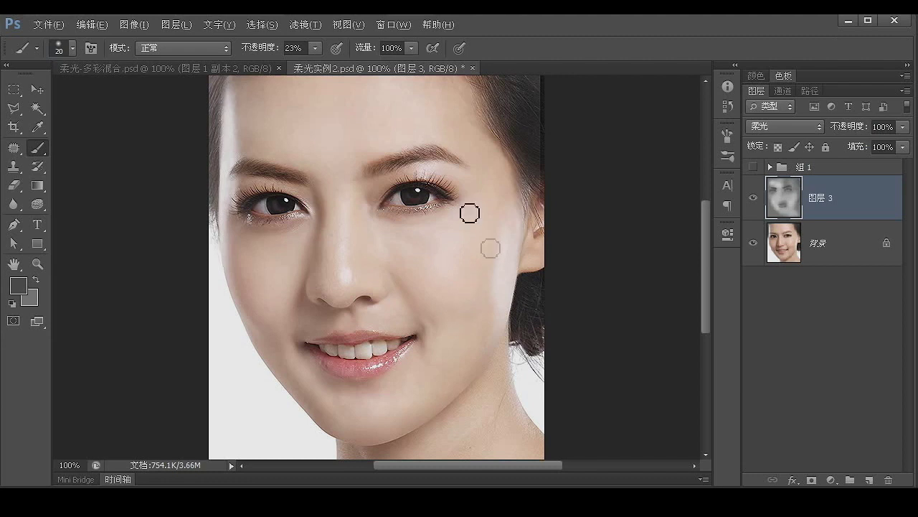
Set the foreground colour to a light red, ff6f6f.
click(18, 286)
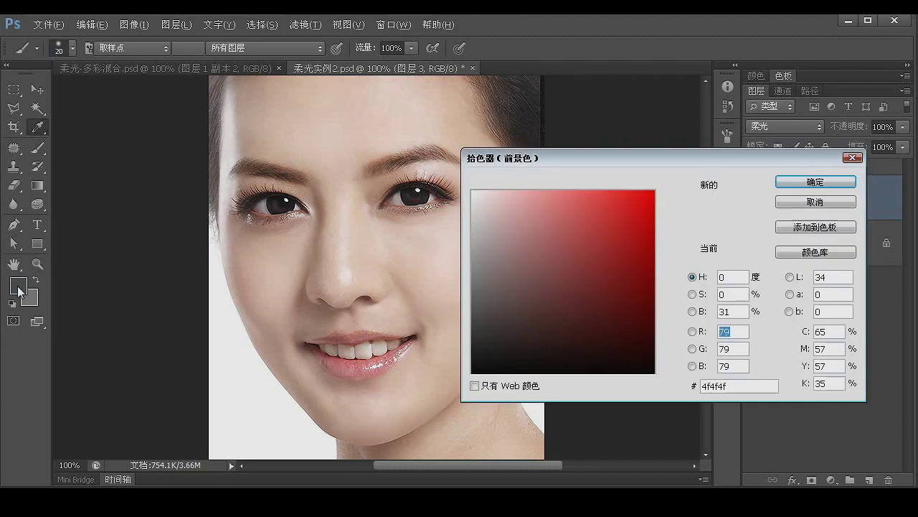
drag(559, 258, 576, 178)
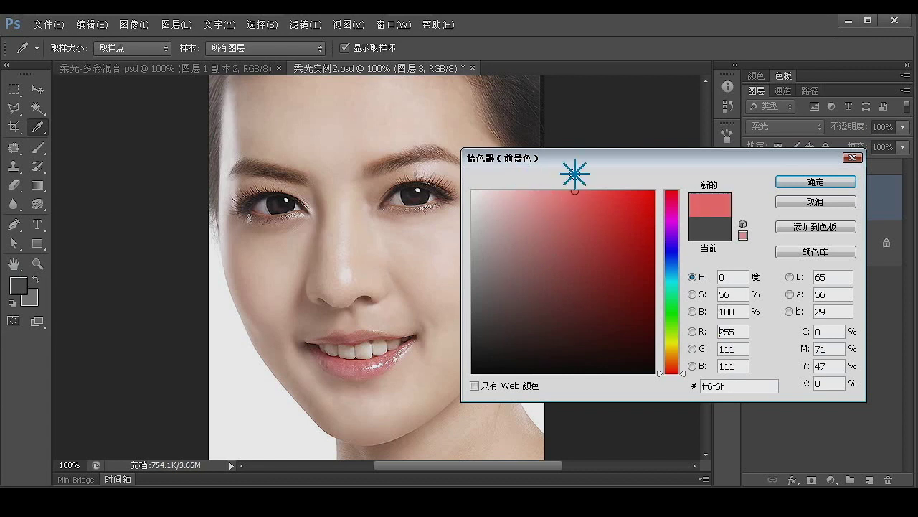
click(815, 182)
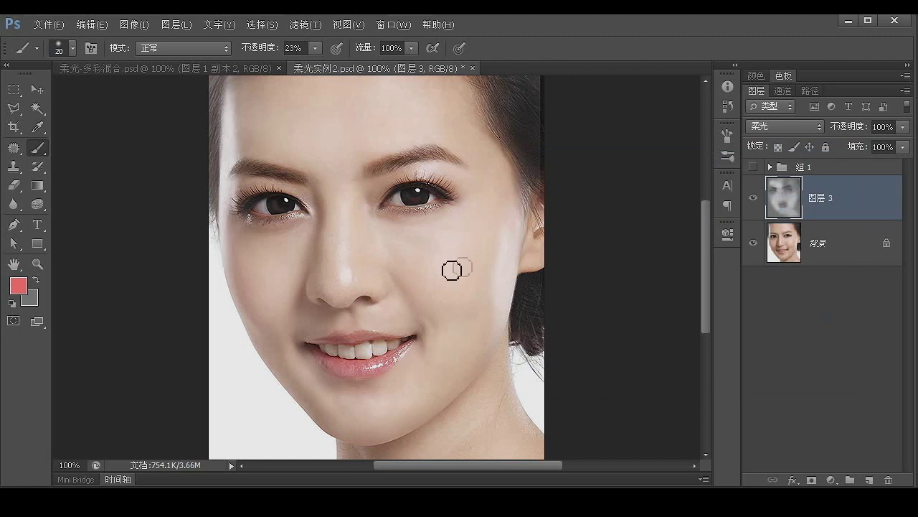
Enlarge the brush to 125 and paint light red blush on the cheek nearest the visible ear.
key(bracketright)
key(bracketright)
key(bracketright)
key(bracketright)
key(bracketright)
key(bracketright)
key(bracketright)
key(bracketright)
key(bracketright)
click(464, 238)
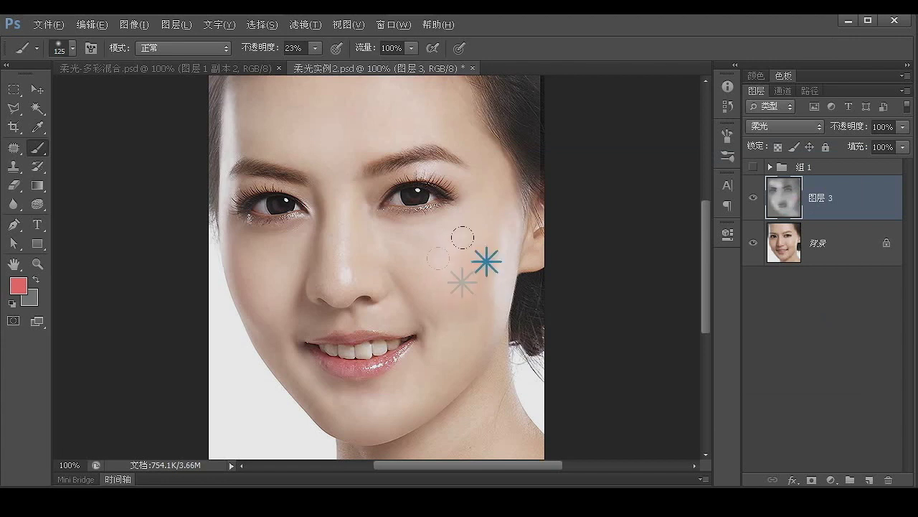
click(465, 226)
click(470, 214)
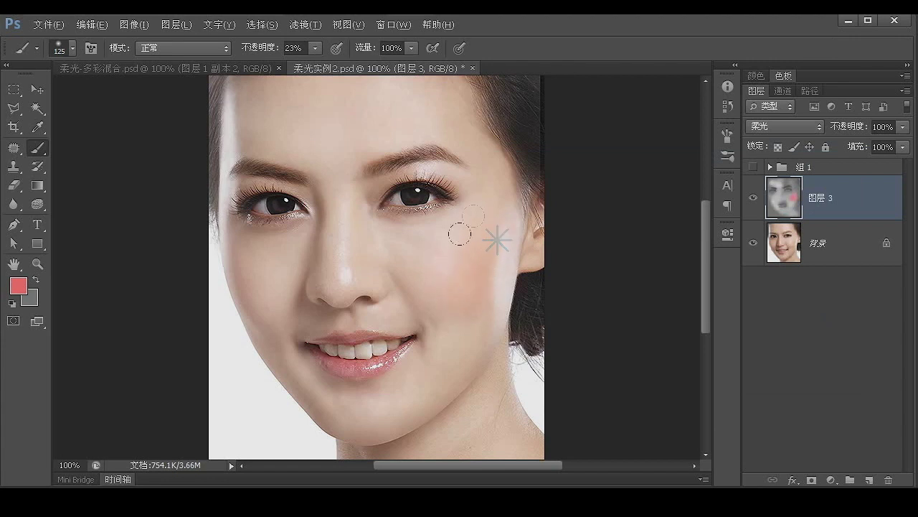
Reduce the brush size to 80 and paint matching light red blush on the other cheek.
key(bracketleft)
key(bracketleft)
click(233, 256)
click(244, 280)
Toggle the visibility of 图层 3 repeatedly to compare the portrait with and without the contouring and blush.
click(754, 198)
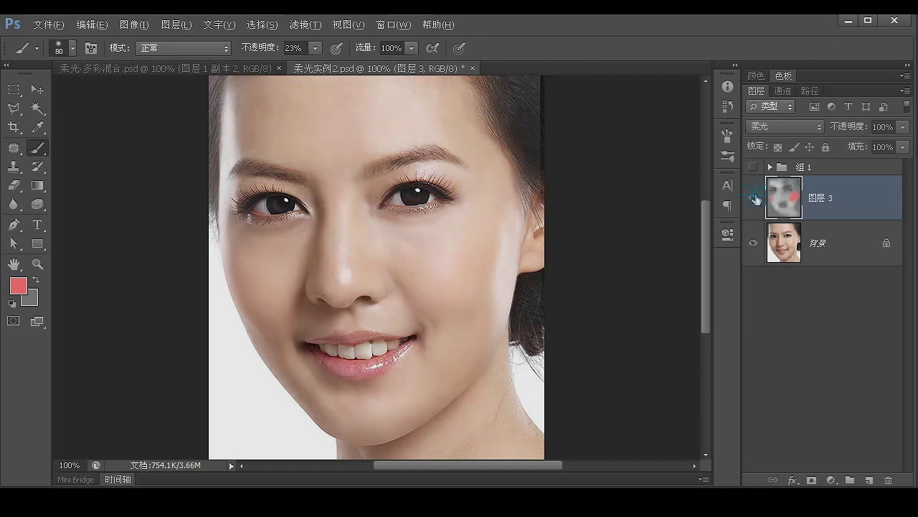
click(753, 199)
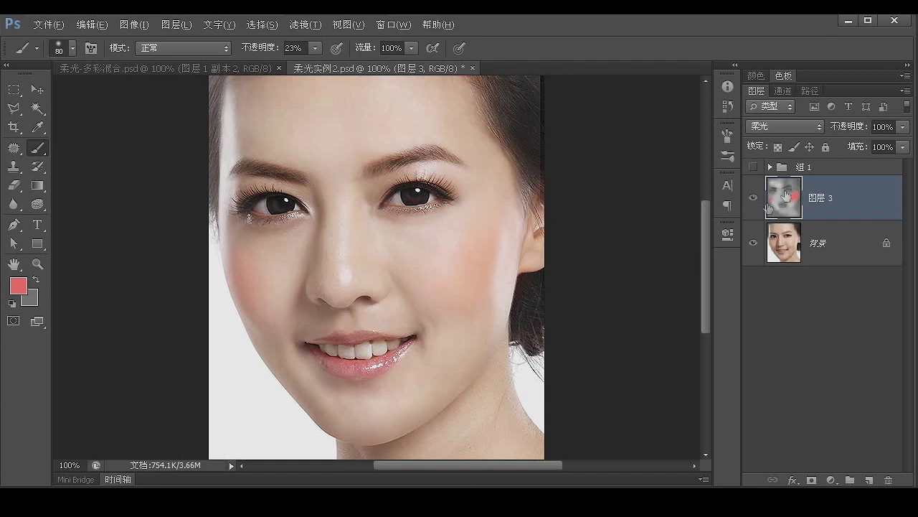
click(753, 198)
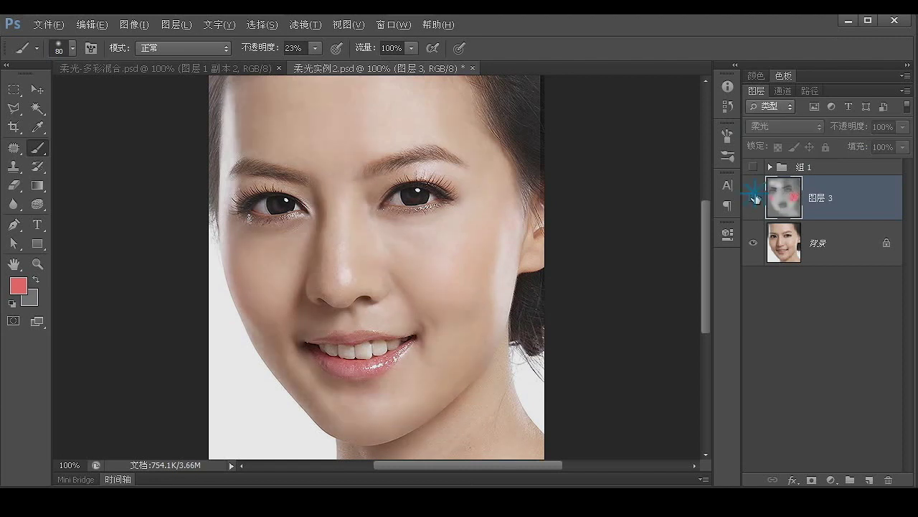
click(754, 198)
click(753, 198)
click(753, 198)
click(754, 198)
click(753, 198)
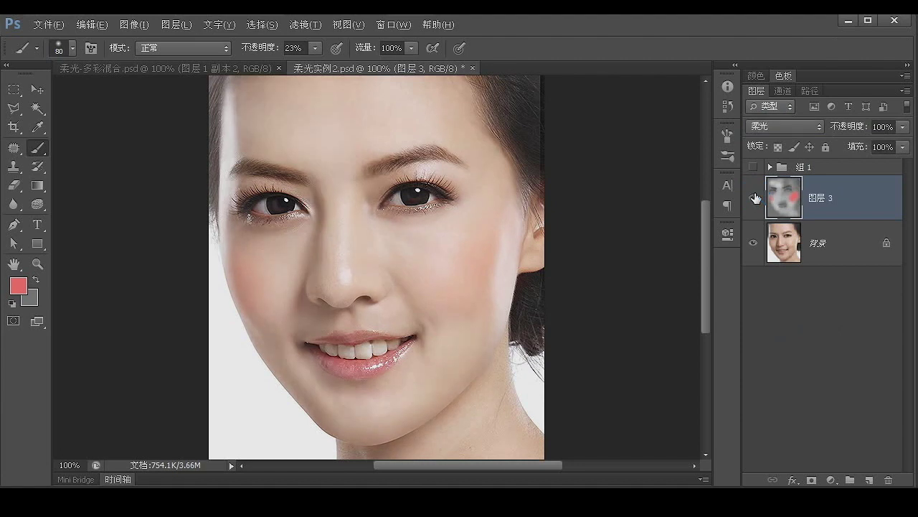
click(753, 198)
click(753, 198)
click(753, 198)
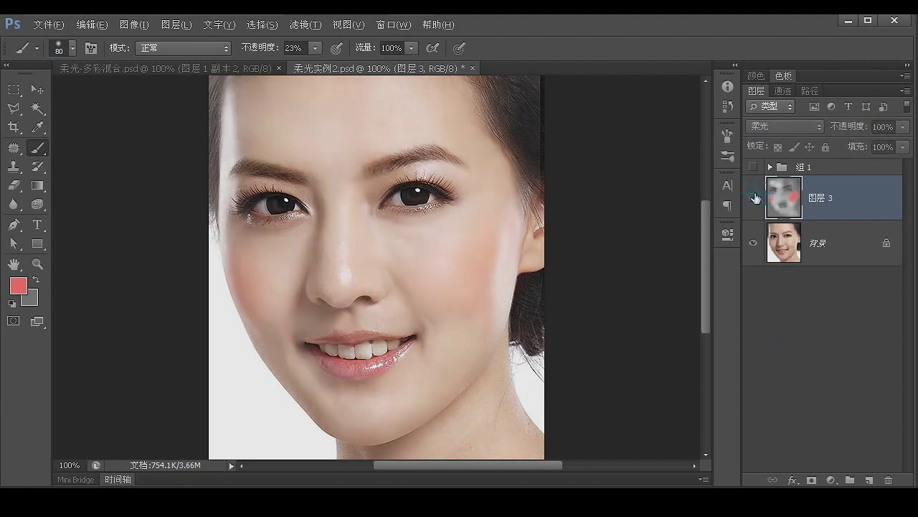
click(754, 198)
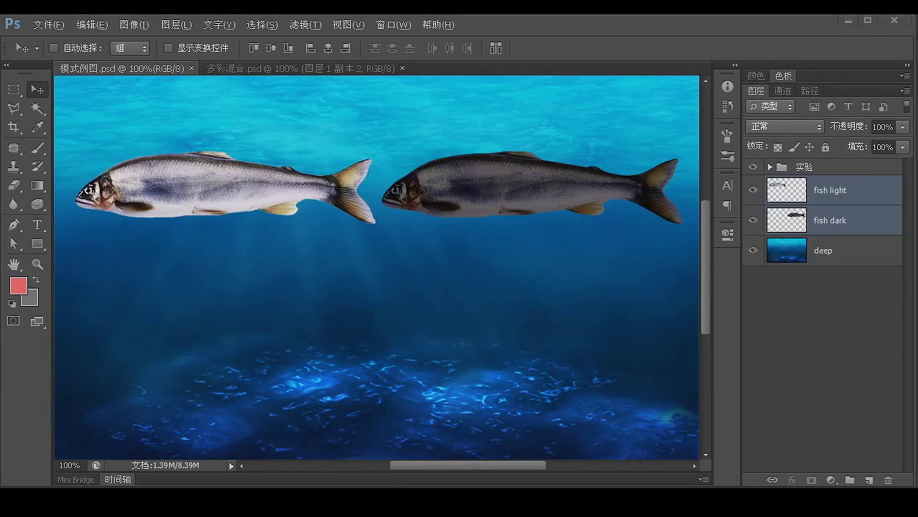
Merge the fish light and fish dark layers into one layer, and toggle its visibility to view the background beneath.
key(ctrl+e)
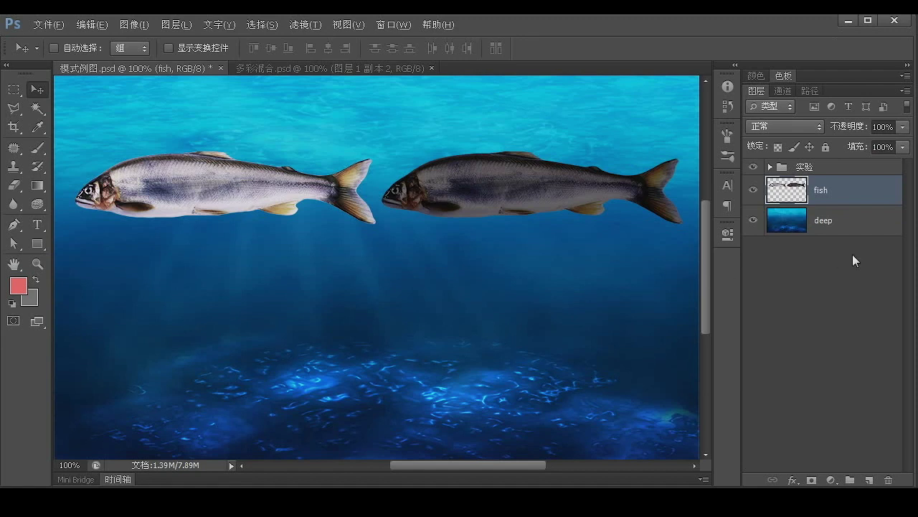
click(824, 223)
click(834, 191)
click(753, 189)
click(753, 189)
click(754, 189)
click(753, 189)
Try the 强光 blend mode on the fish layer over the deep layer, and undo it.
click(827, 229)
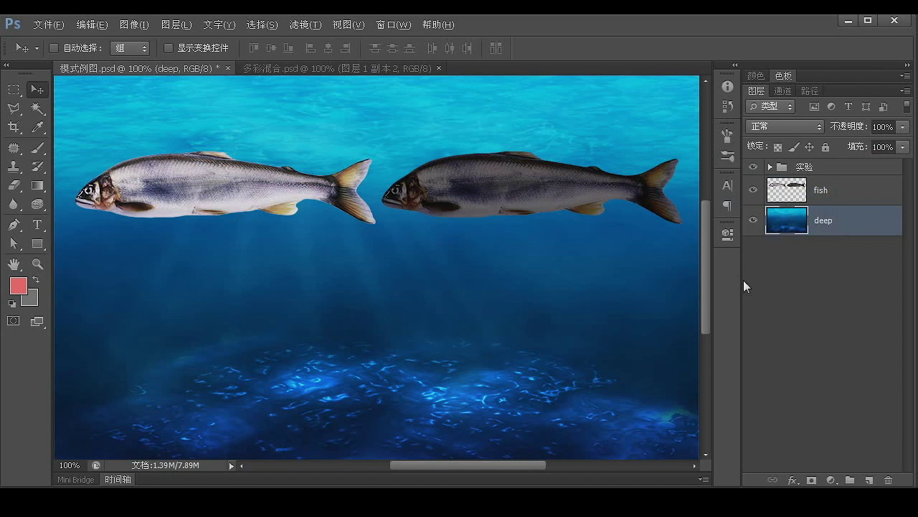
click(830, 192)
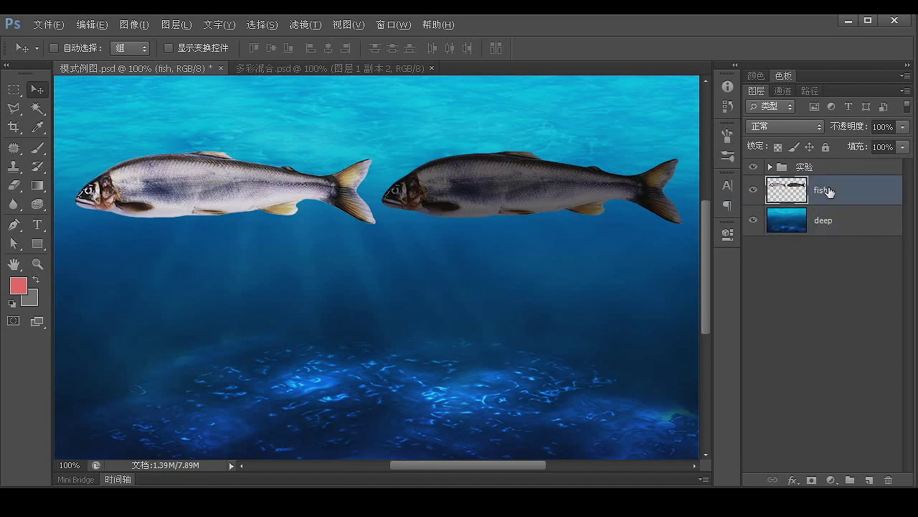
click(800, 224)
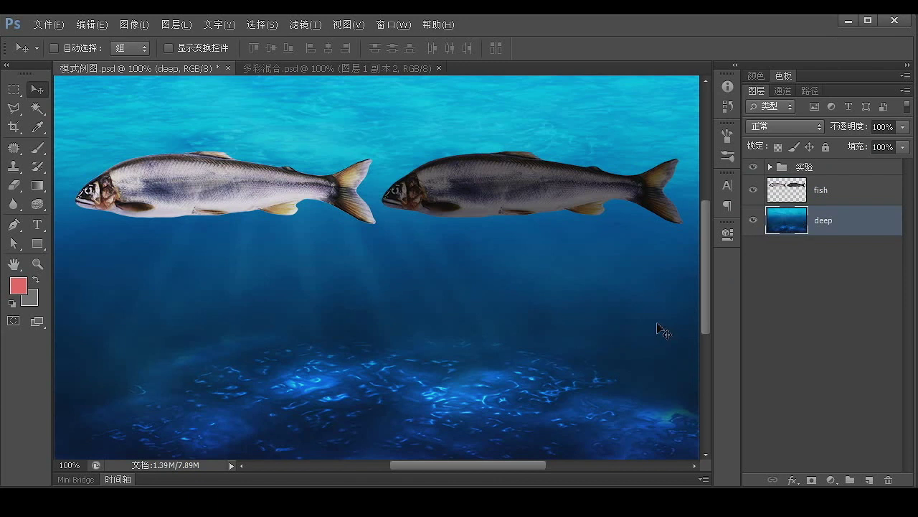
click(831, 192)
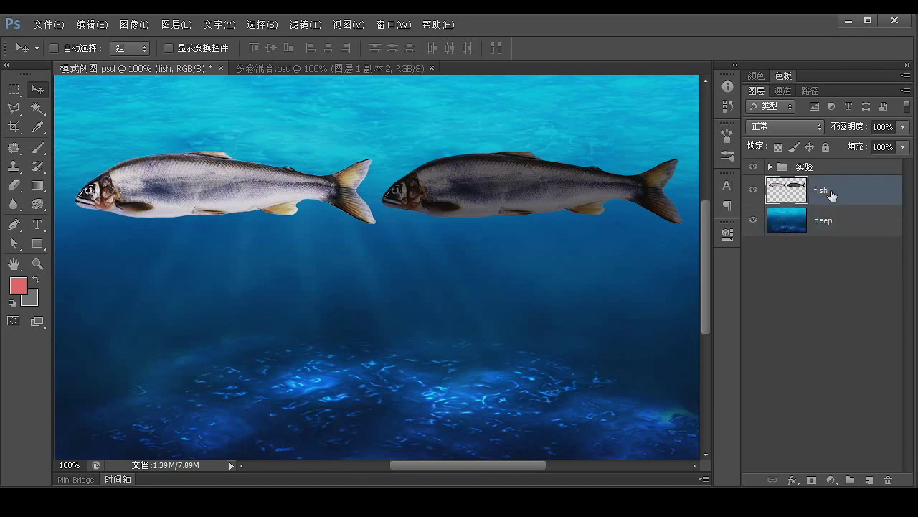
click(789, 127)
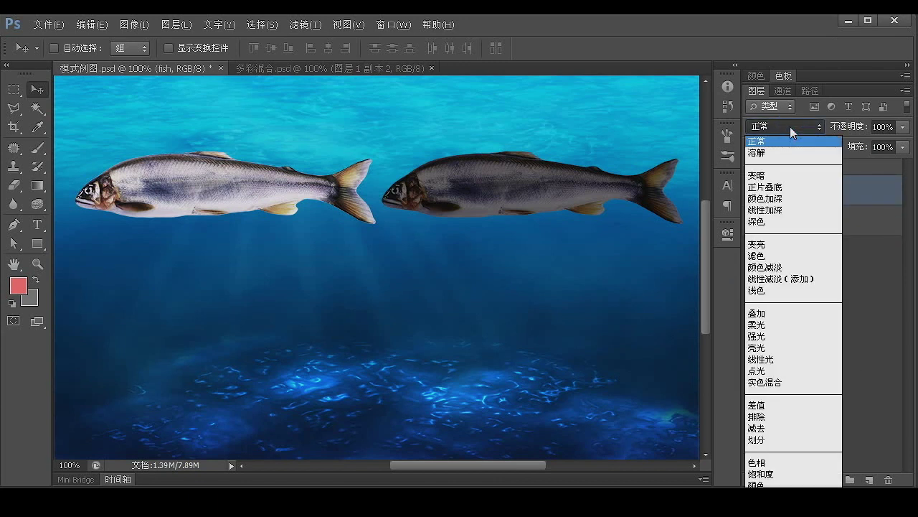
click(765, 337)
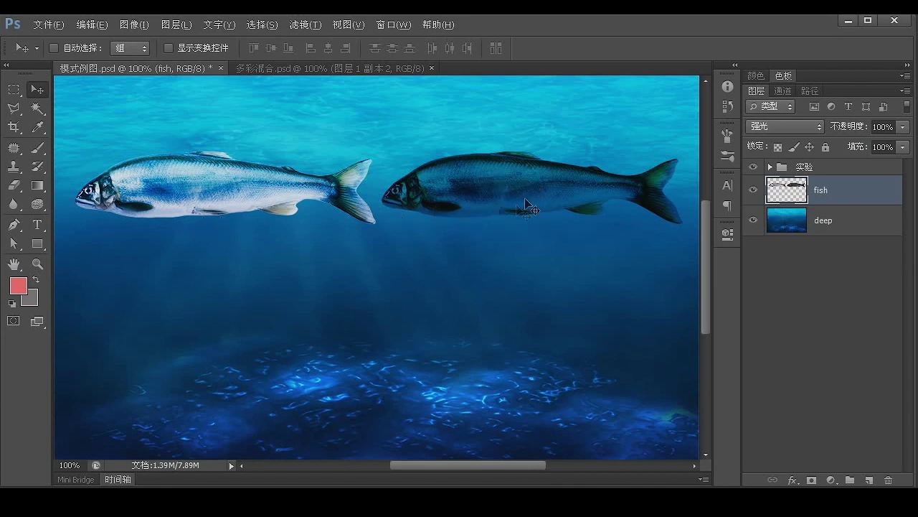
key(ctrl+z)
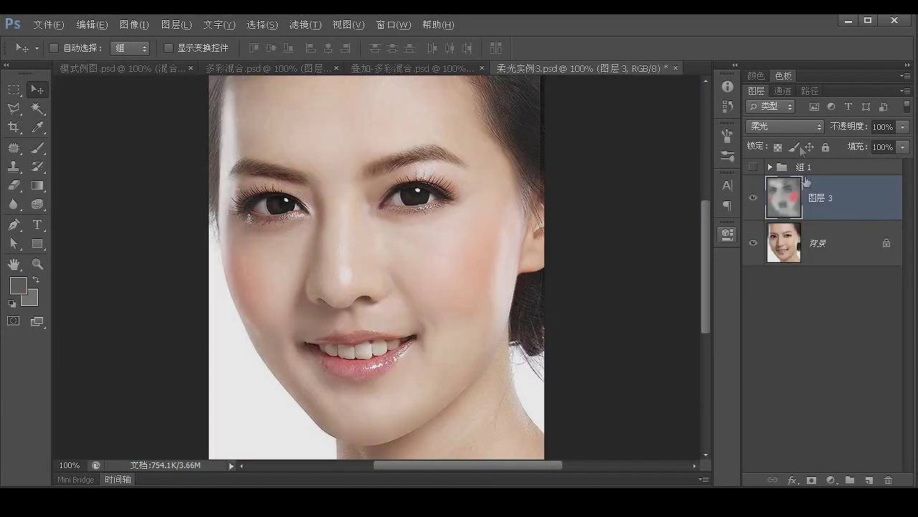
In 柔光实例3.psd, set the blend mode of 图层 3 to 强光.
click(788, 130)
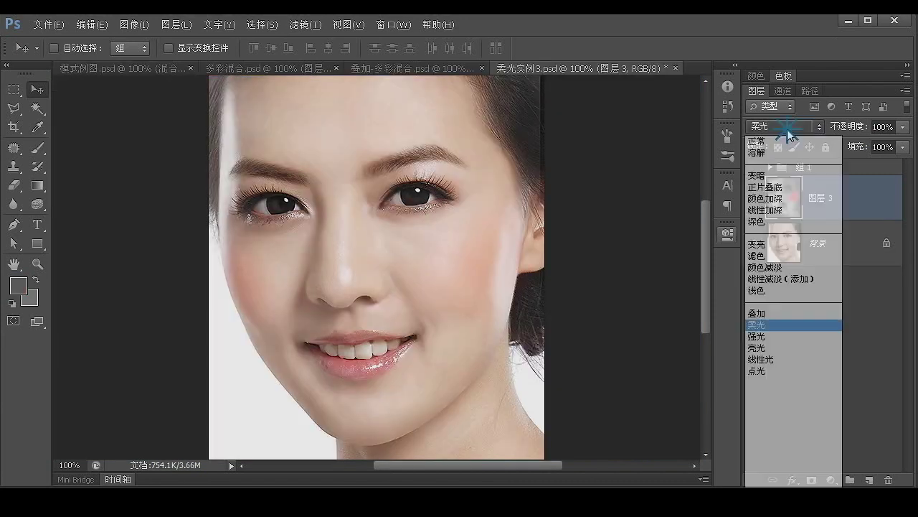
click(781, 336)
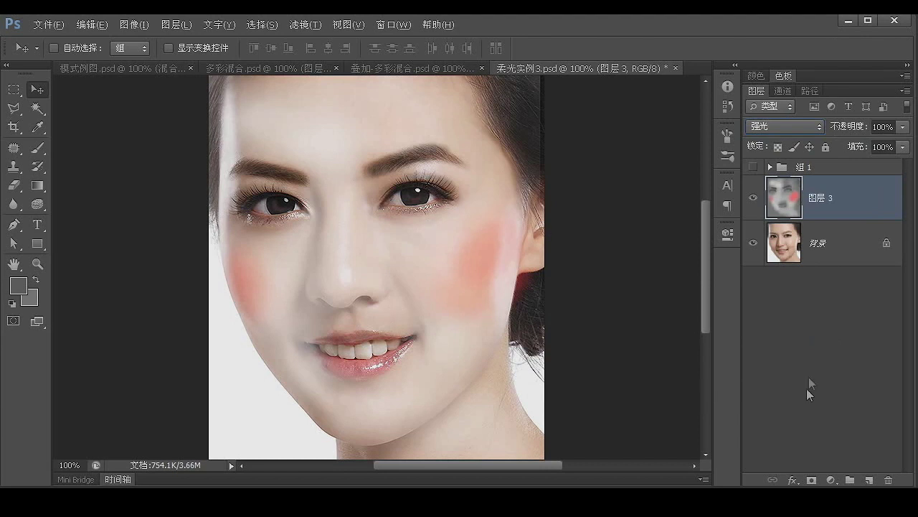
click(851, 394)
click(825, 205)
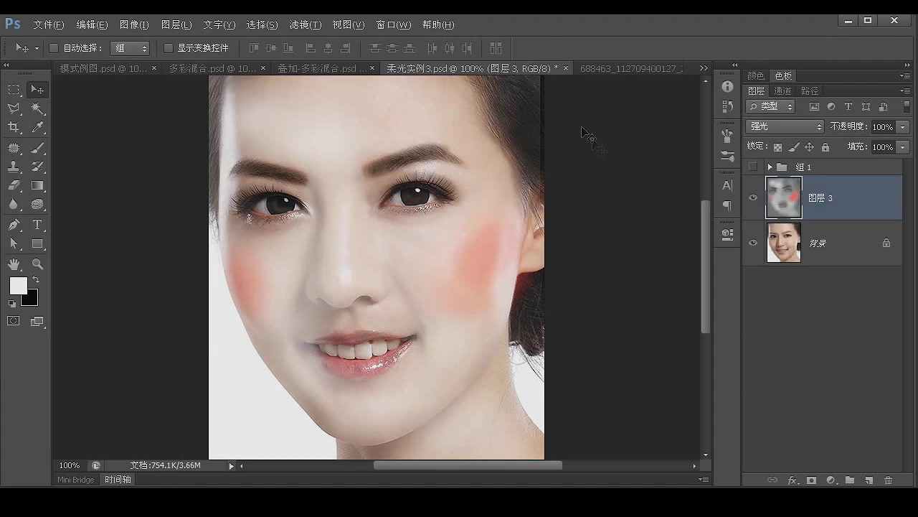
click(604, 67)
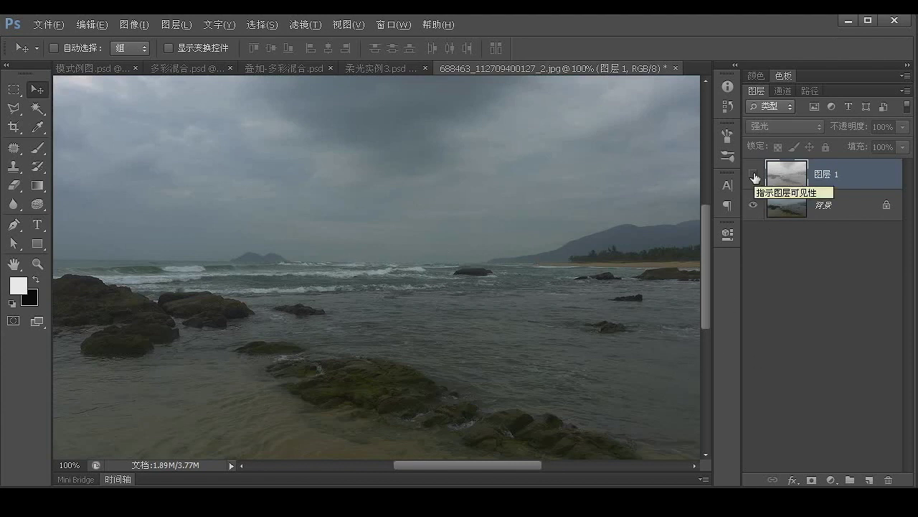
click(753, 175)
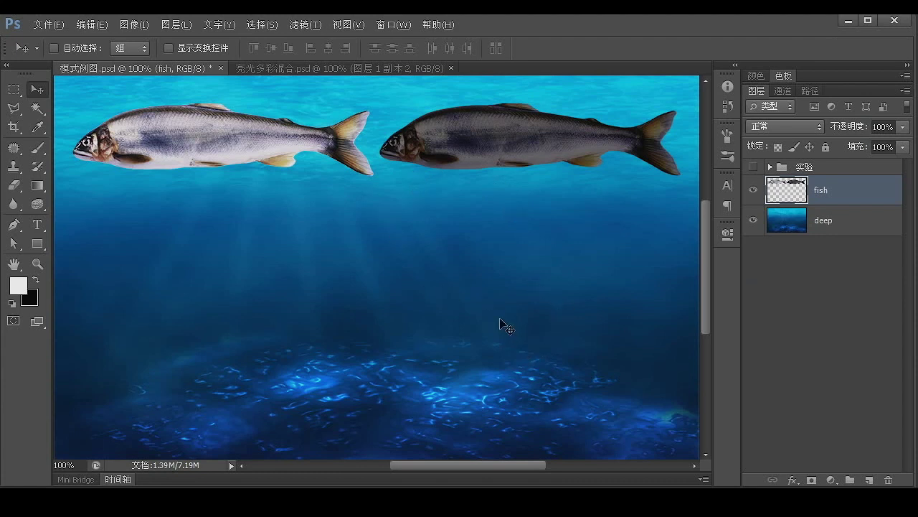
In 模式例图.psd, set the fish layer's blend mode to 亮光.
click(826, 206)
click(778, 127)
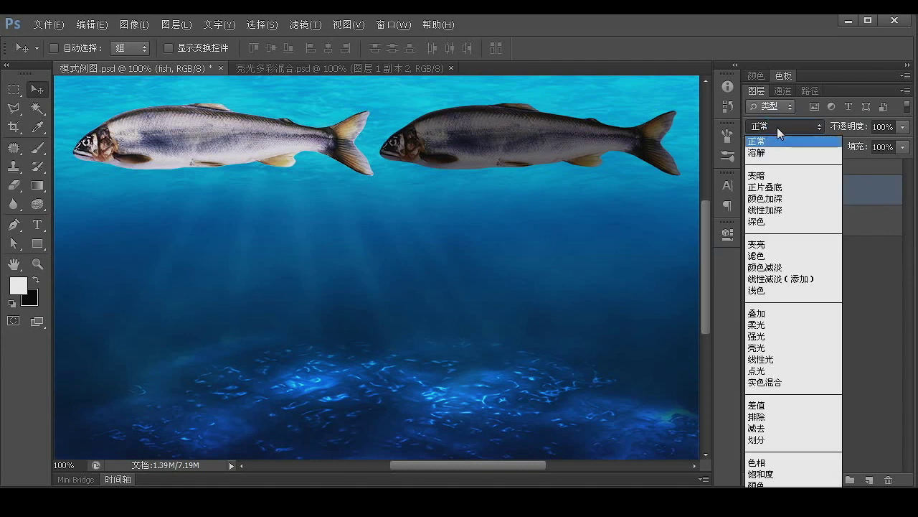
click(785, 349)
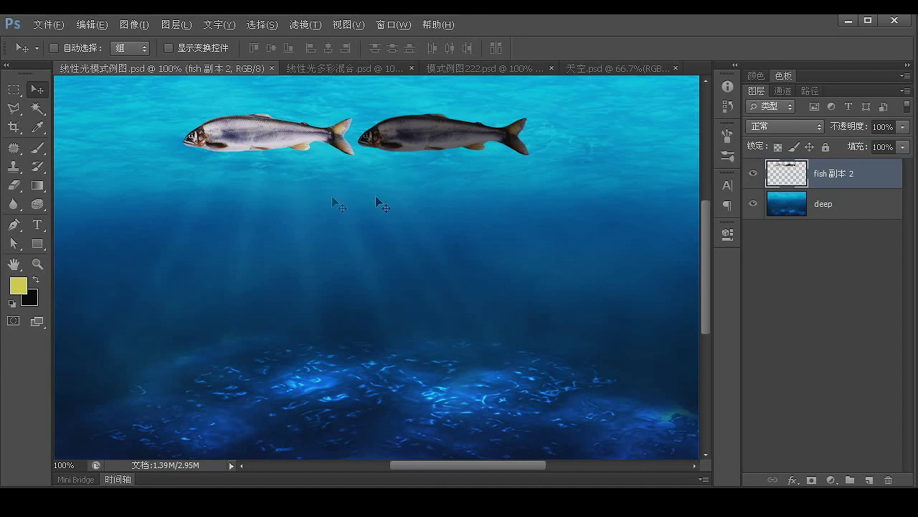
In 线性光模式例图.psd, set the blend mode of the fish 副本 2 layer to 线性光.
click(795, 130)
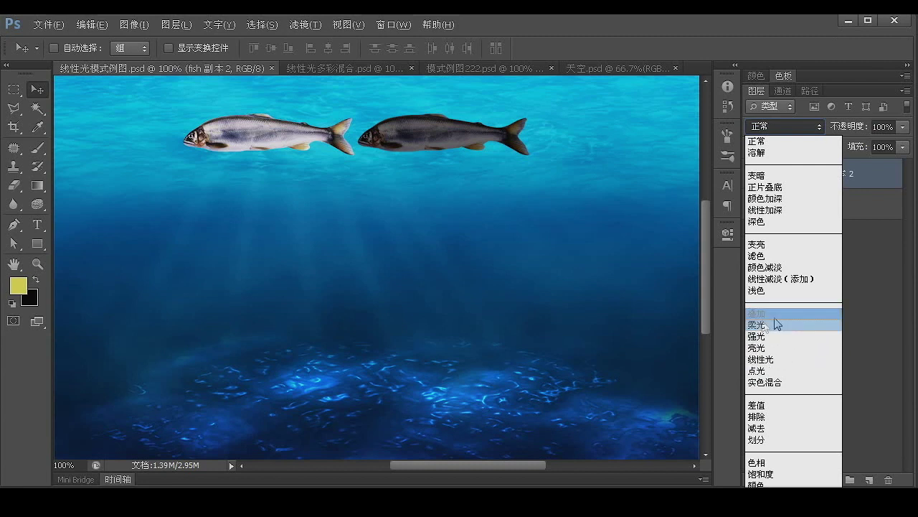
click(773, 360)
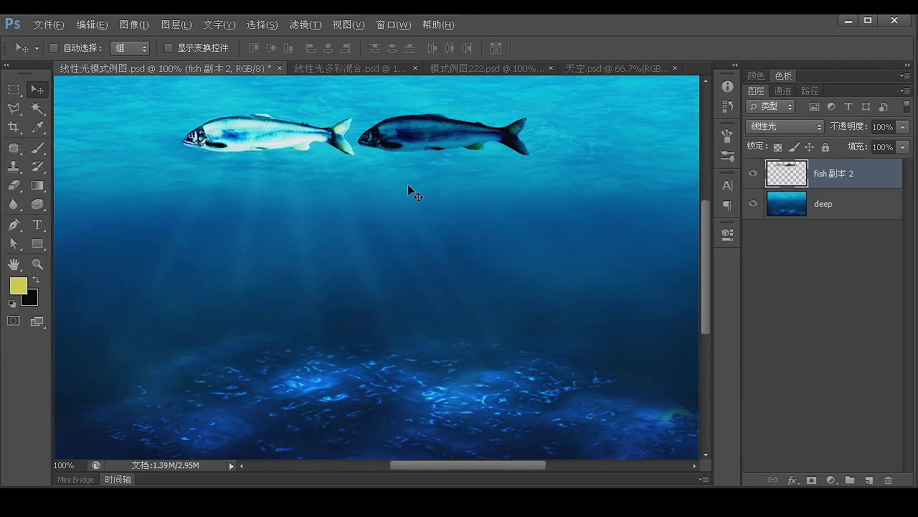
Compare the fish layer in 亮光, 强光 and 柔光 modes, and return it to 线性光.
click(779, 127)
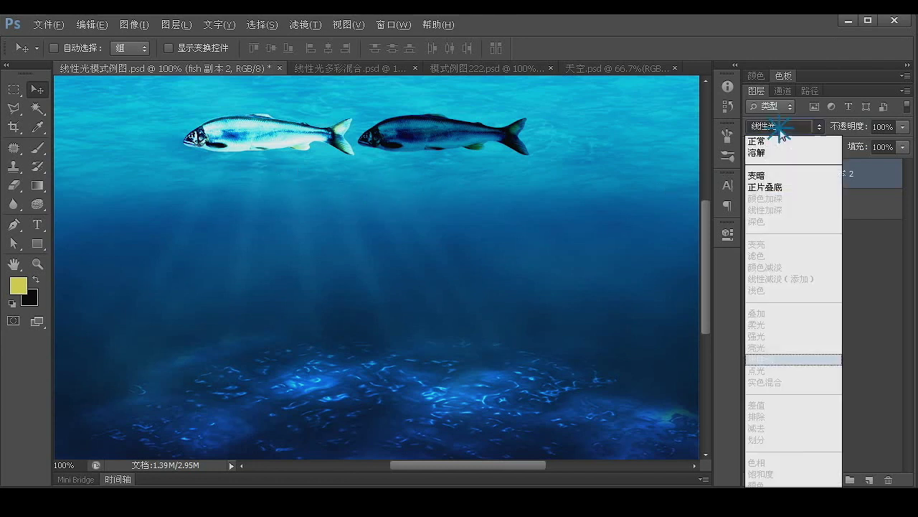
click(763, 348)
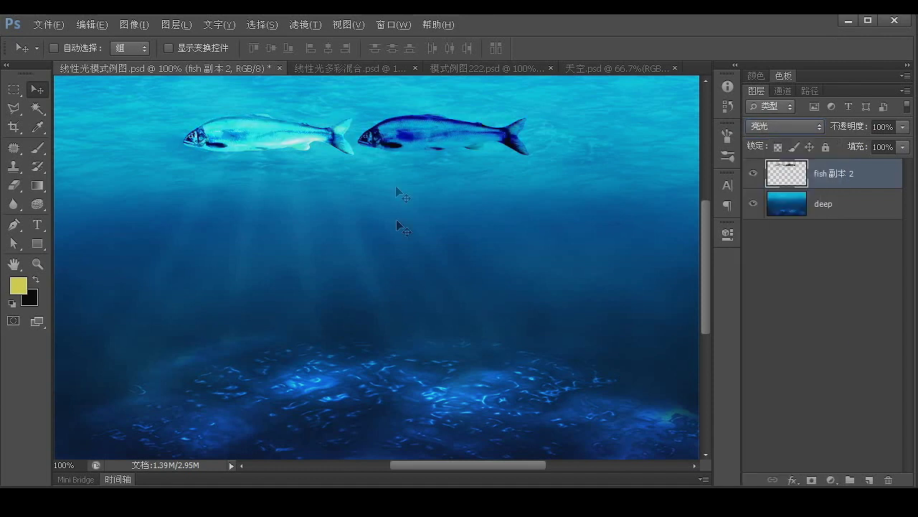
click(785, 127)
click(762, 336)
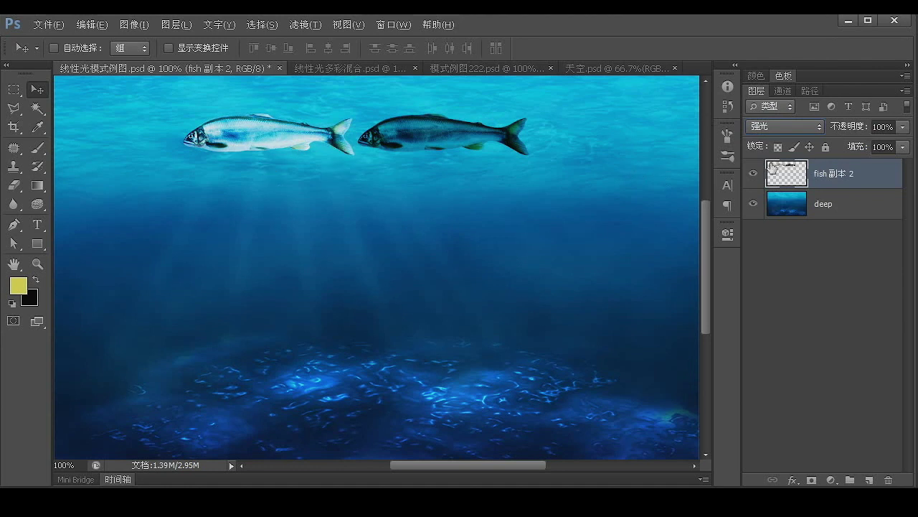
click(776, 128)
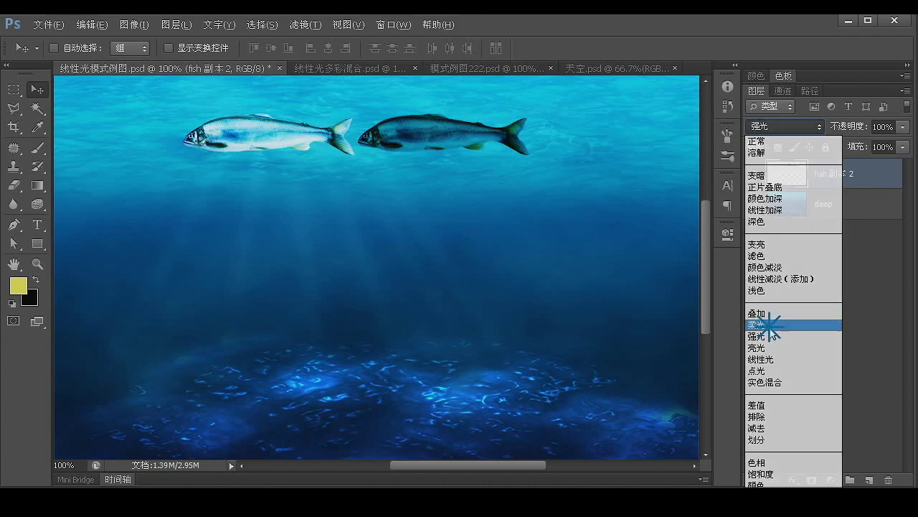
click(767, 326)
click(786, 128)
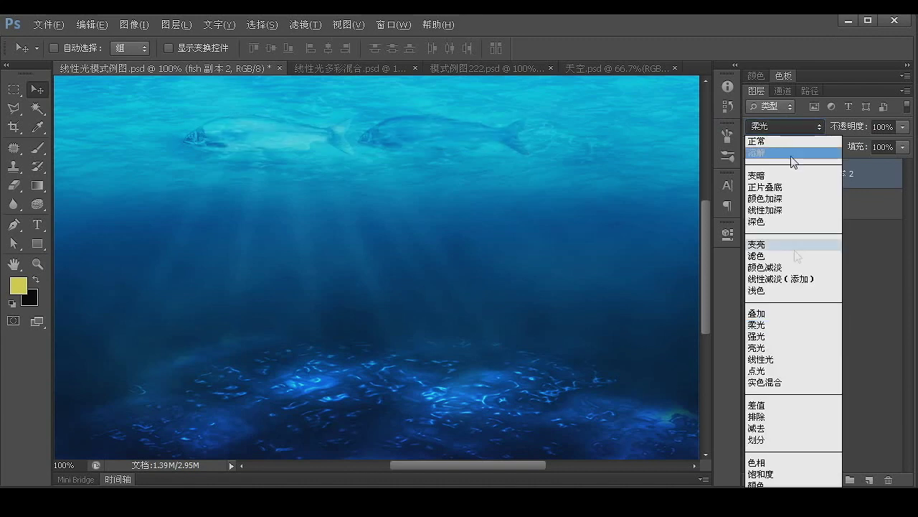
click(774, 366)
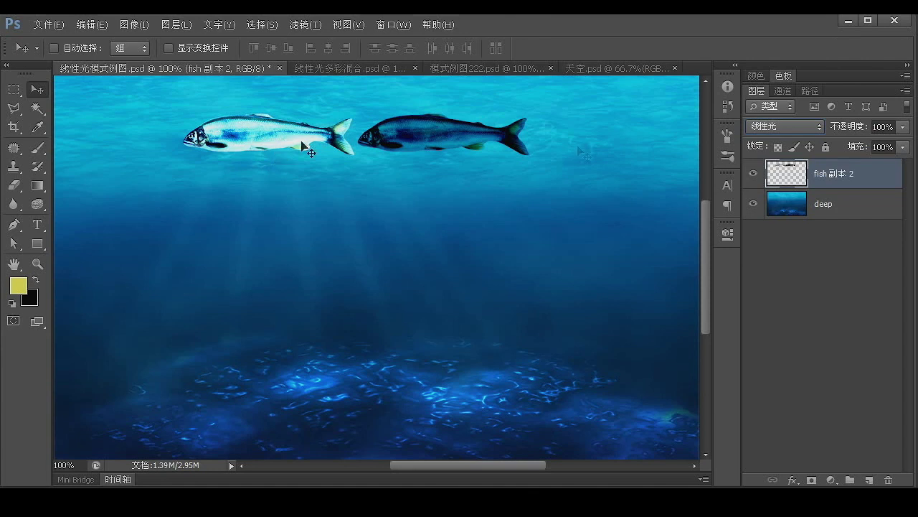
Try the 线性减淡（添加） blend mode on the fish layer and return it to 线性光.
click(774, 131)
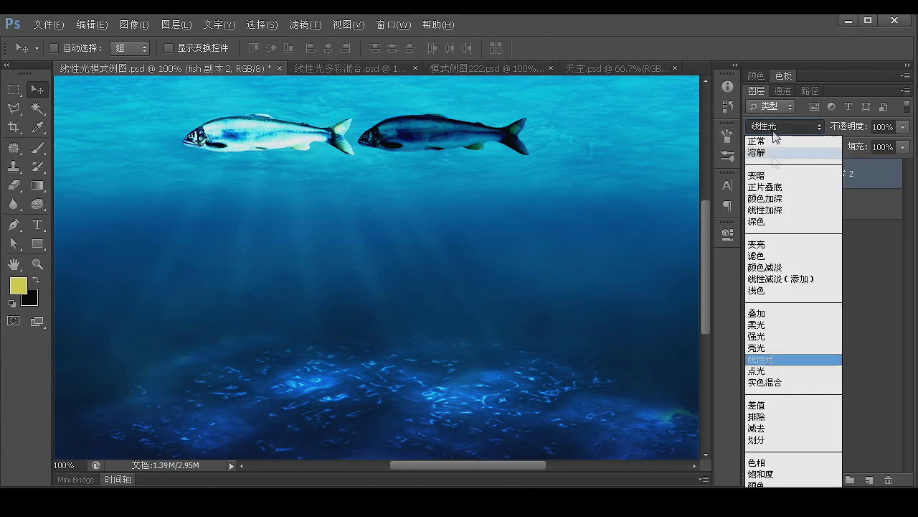
click(766, 280)
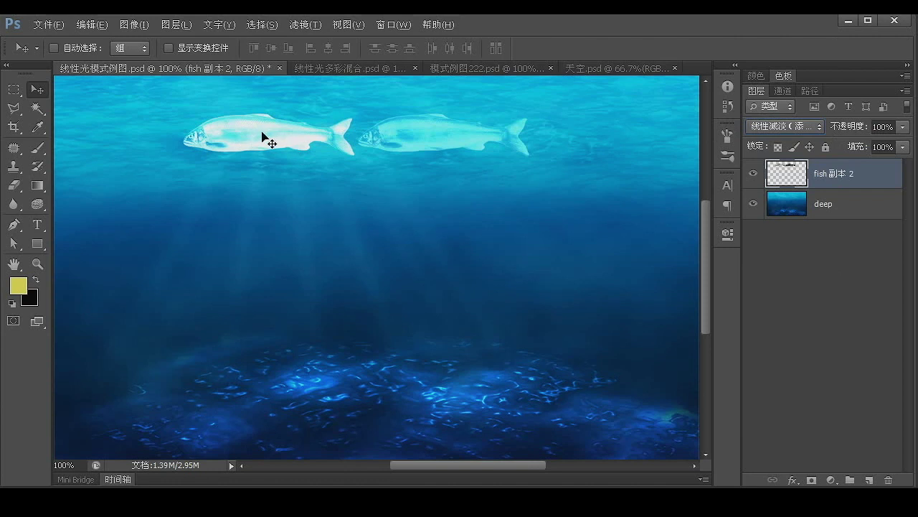
click(781, 127)
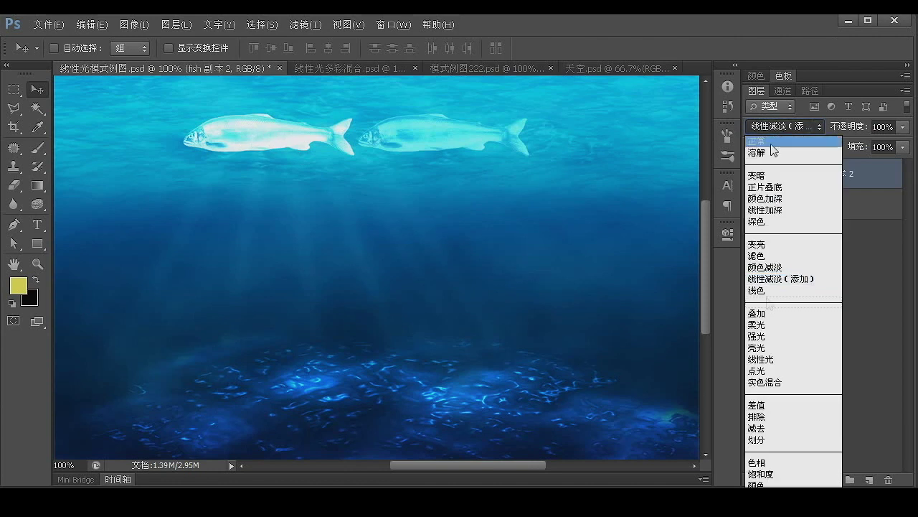
click(764, 359)
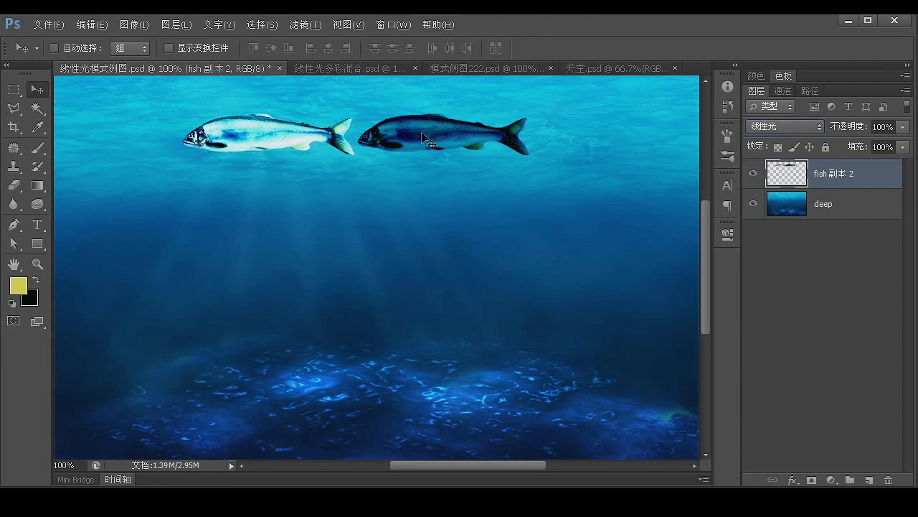
Try the 线性加深 blend mode on the fish layer and set it back to 线性光.
click(779, 127)
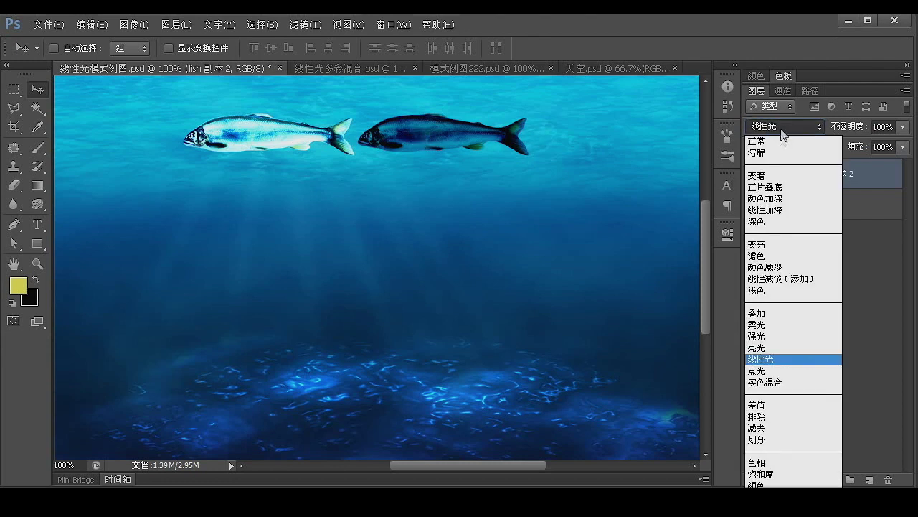
click(769, 210)
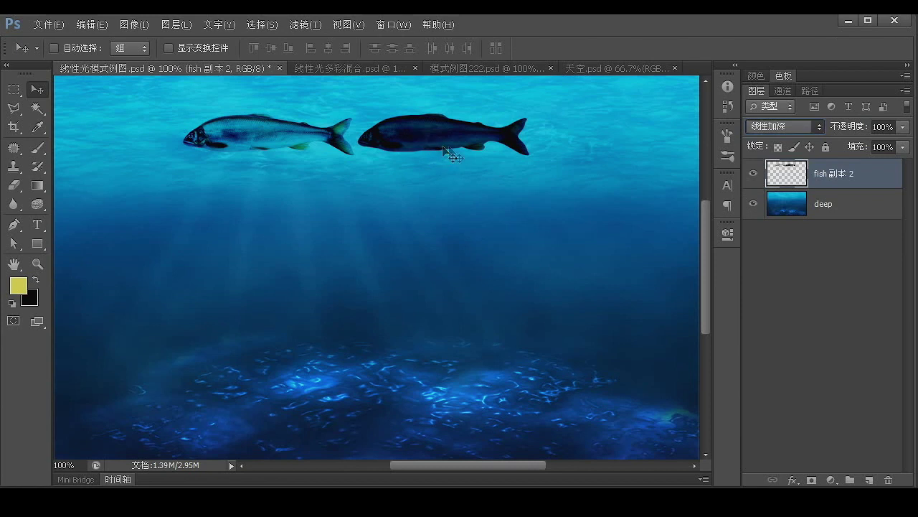
click(757, 131)
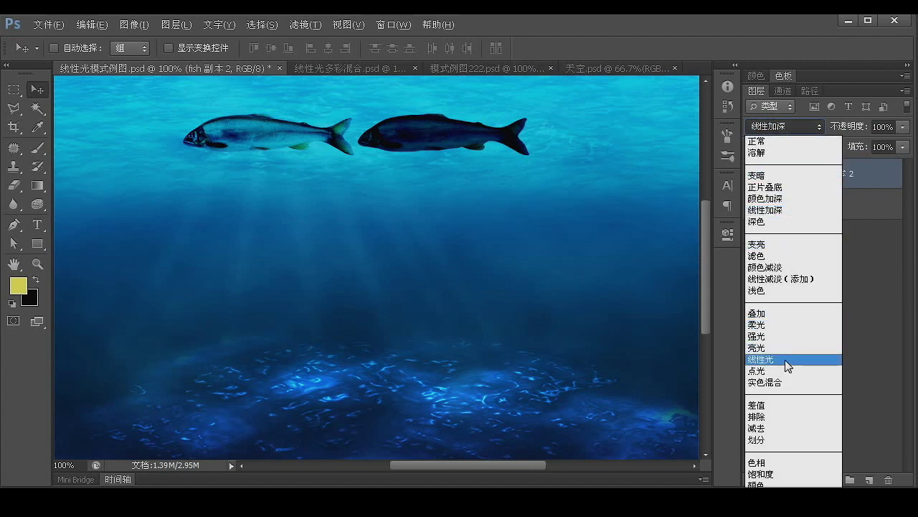
click(787, 360)
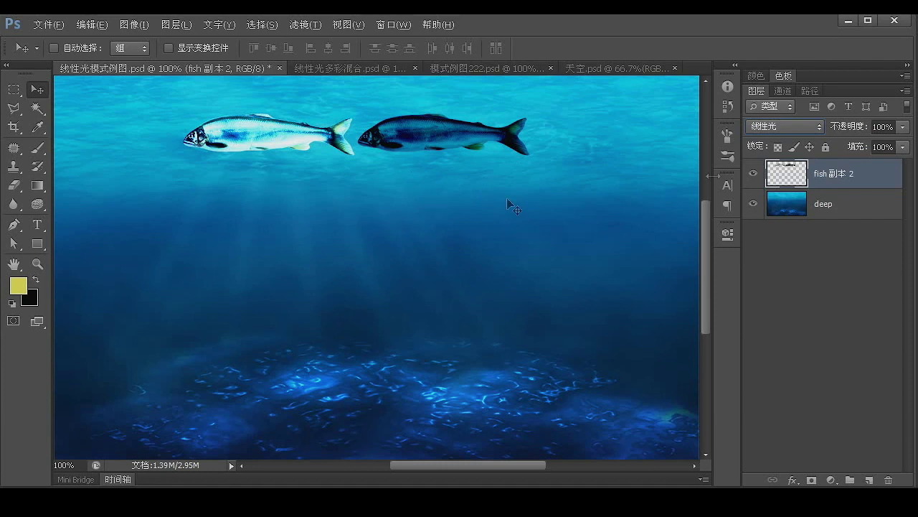
click(774, 127)
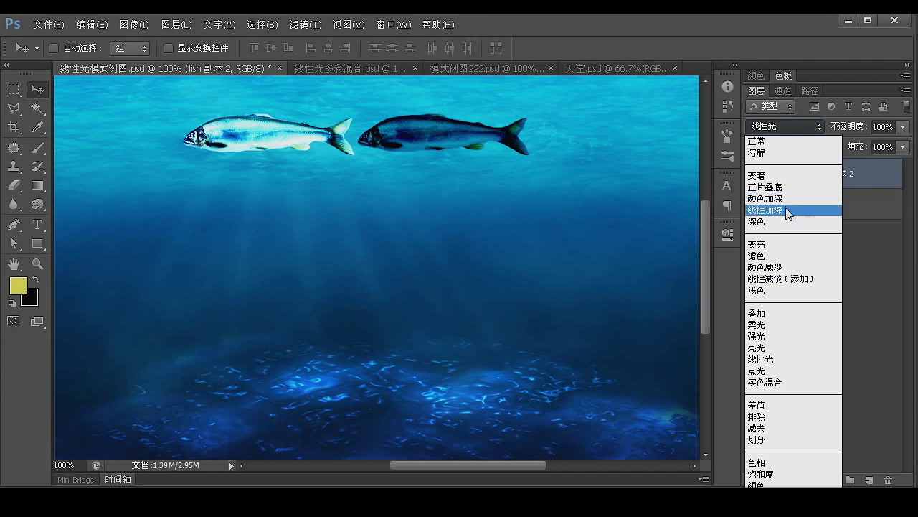
click(553, 244)
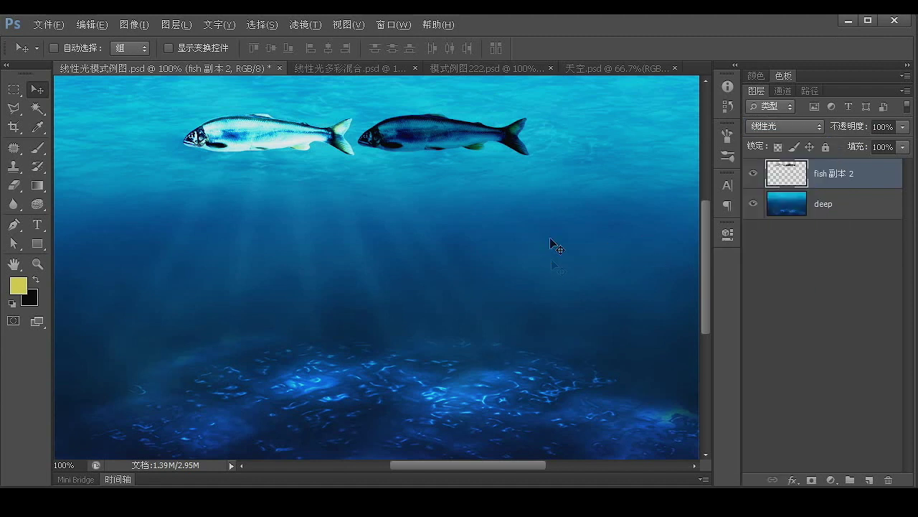
Switch to 模式例图222.psd and examine the chart comparing 柔光, 强光, 亮光 and 线性光 on the fish.
click(483, 65)
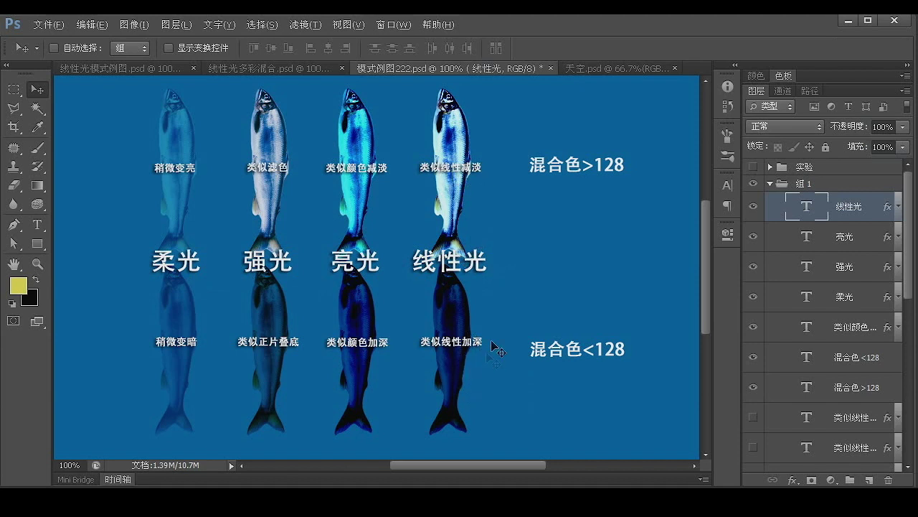
In 天空.psd, create a new layer in 线性光 mode filled with the neutral colour 50% 灰.
click(595, 68)
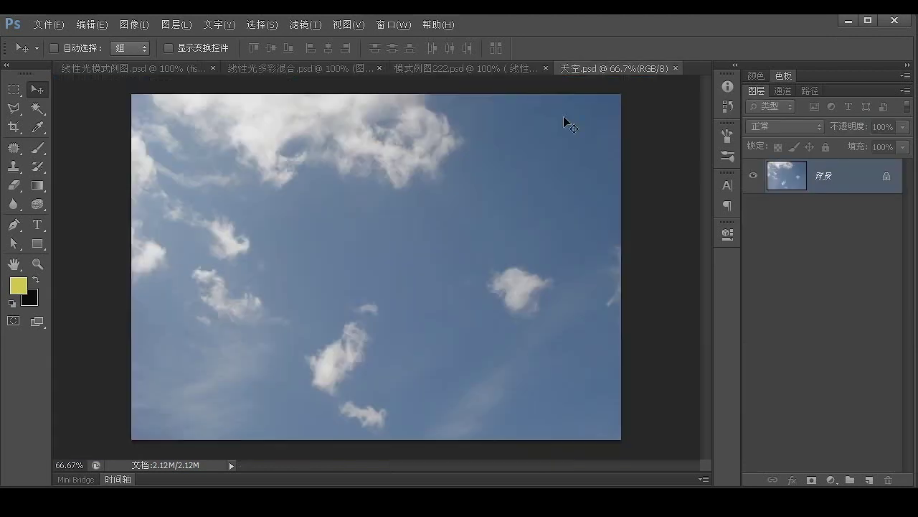
key(ctrl+0)
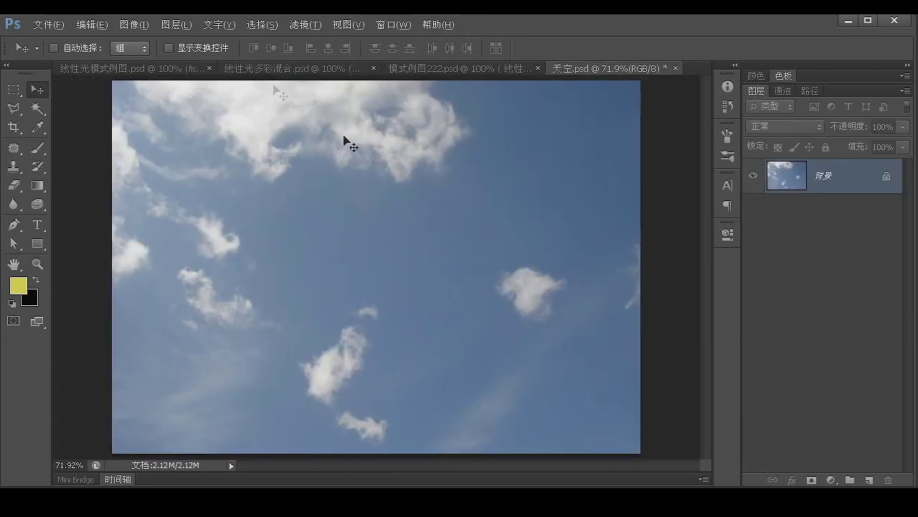
click(179, 28)
mouse_move(229, 41)
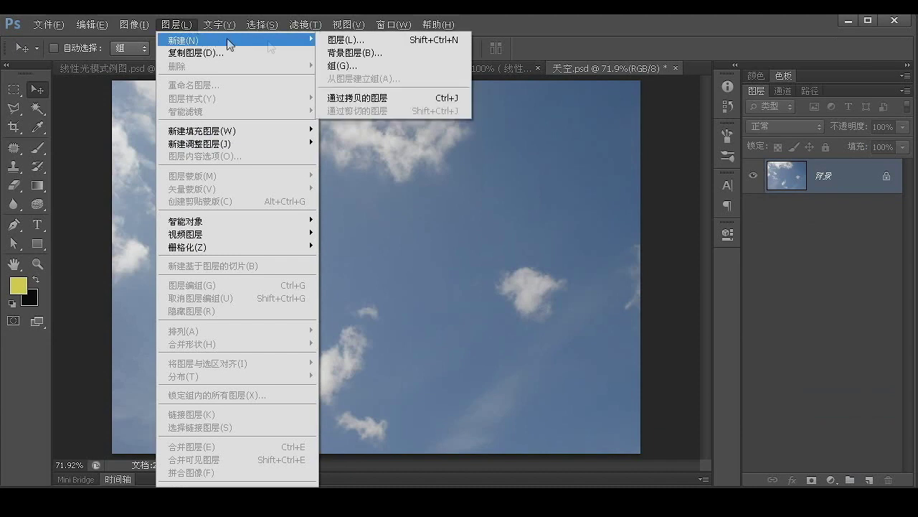
click(359, 39)
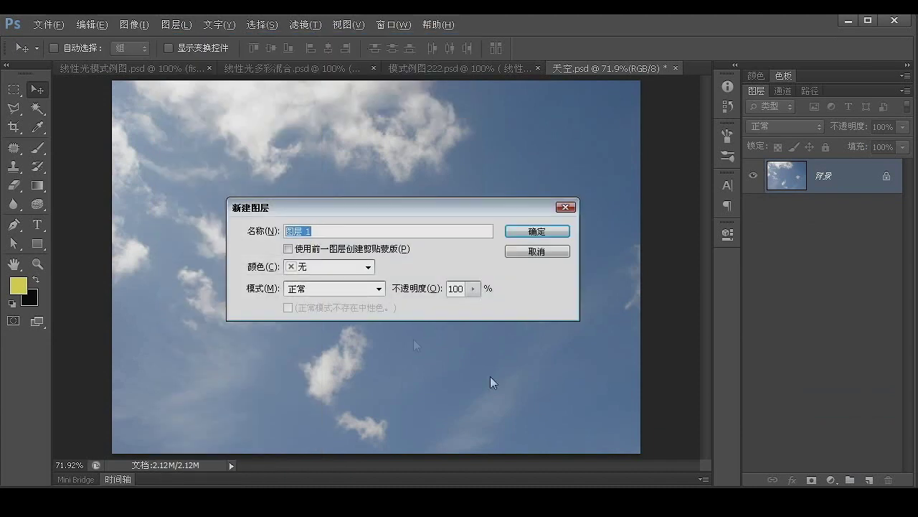
click(338, 289)
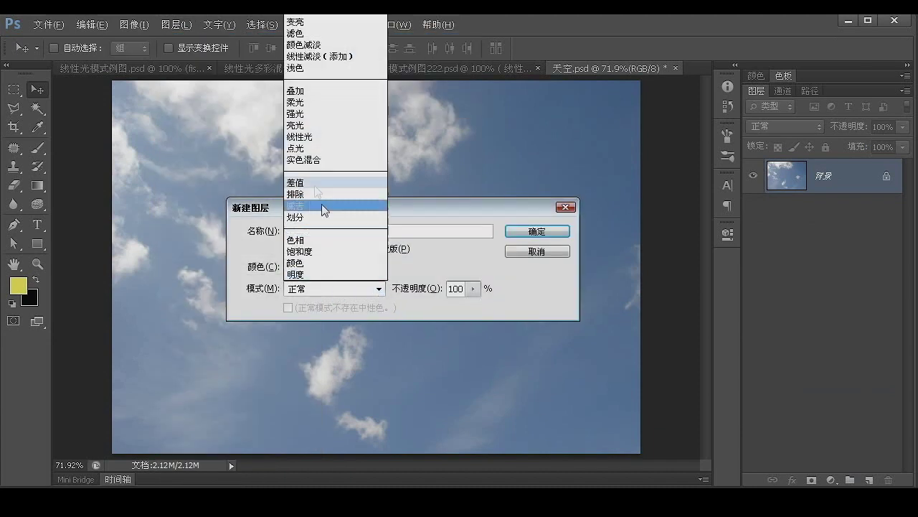
click(307, 137)
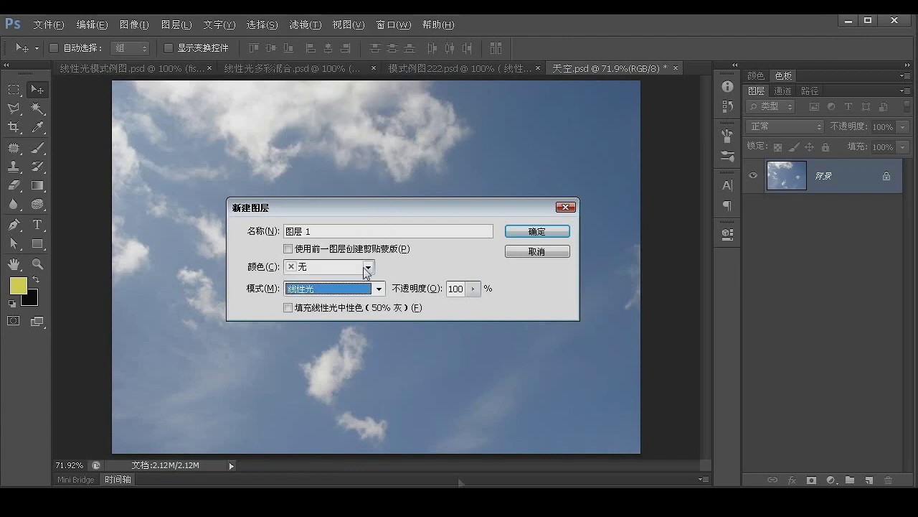
click(289, 308)
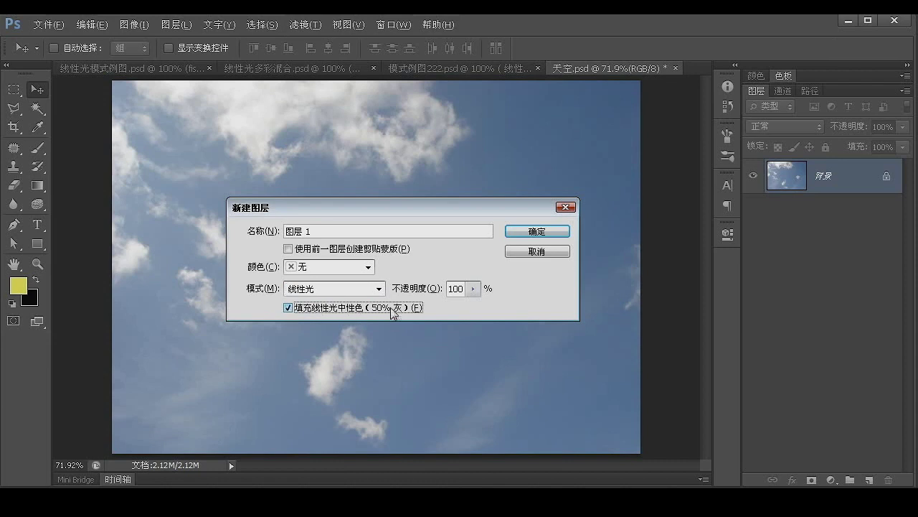
click(535, 232)
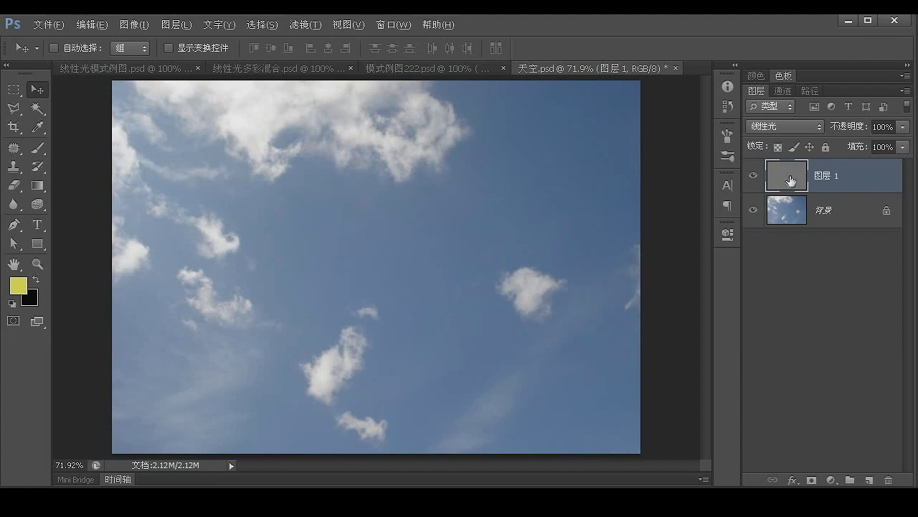
Render a 镜头光晕 on the grey 线性光 layer with the 50-300 毫米变焦 lens type.
click(304, 25)
mouse_move(338, 178)
mouse_move(358, 241)
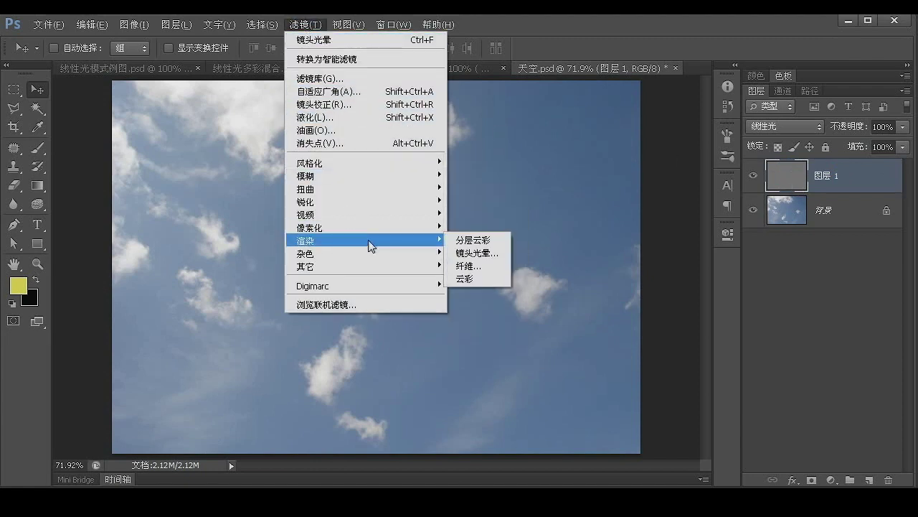
click(471, 252)
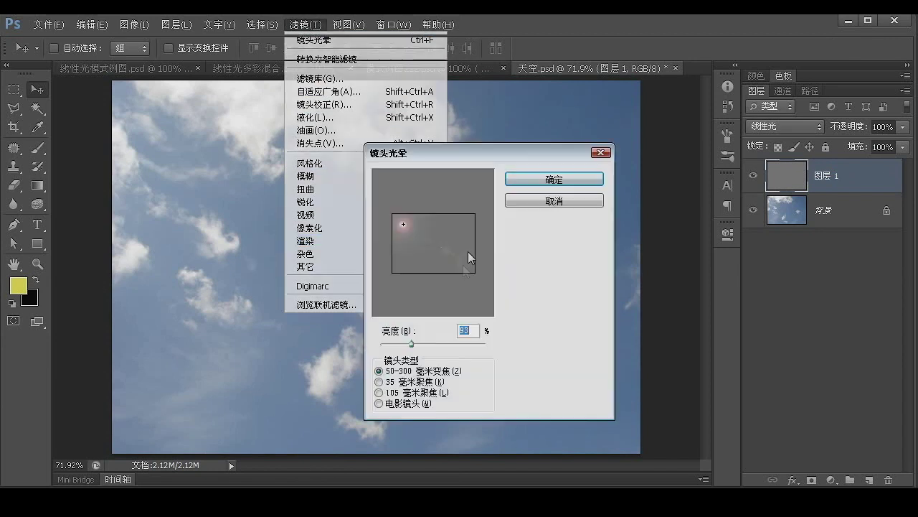
click(554, 180)
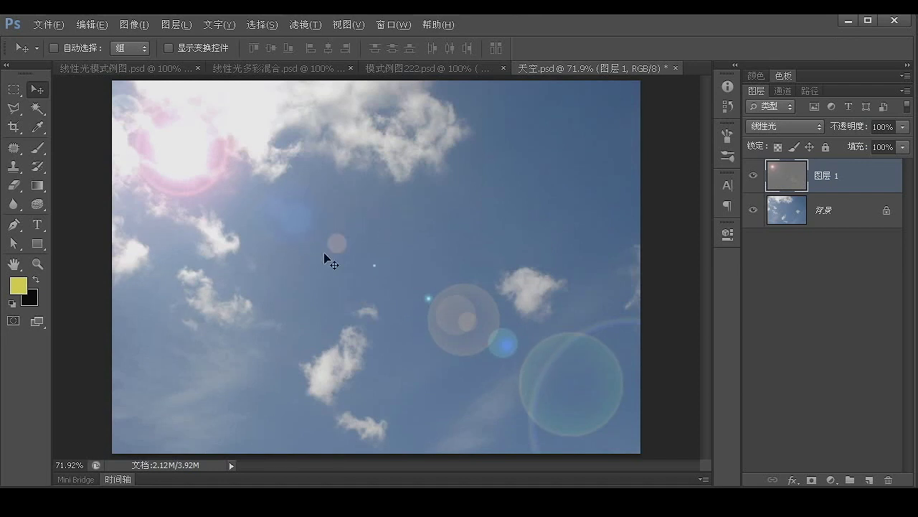
drag(287, 180, 267, 211)
drag(902, 127, 897, 147)
drag(315, 188, 313, 162)
Try the 柔光, 强光 and 亮光 blend modes on the grey lens flare layer and set it back to 线性光.
click(787, 128)
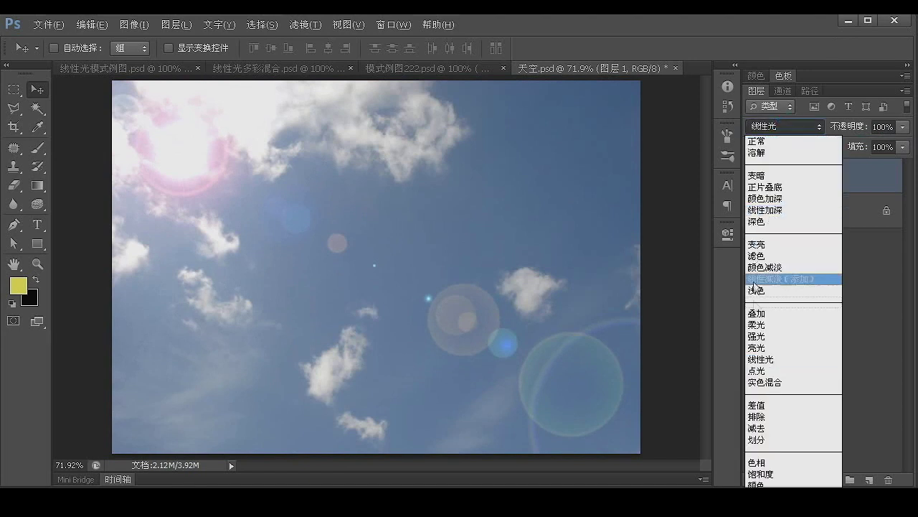
click(758, 325)
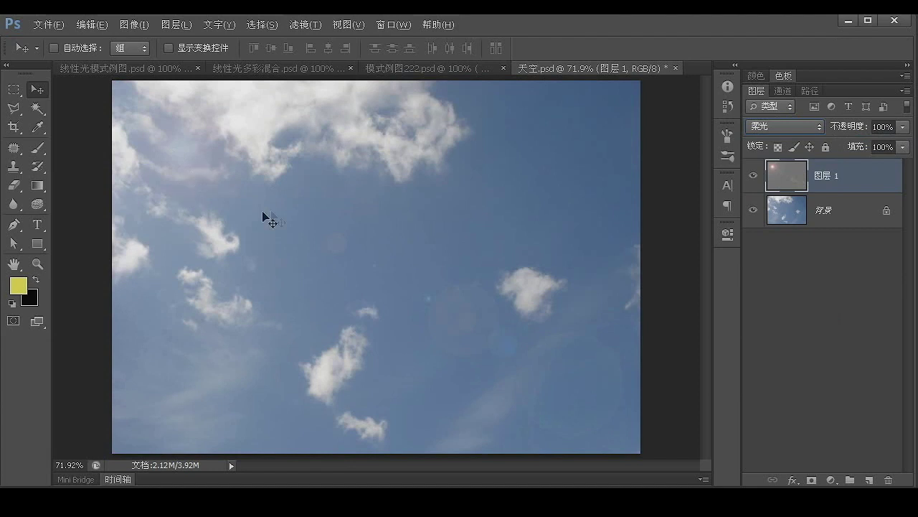
click(774, 124)
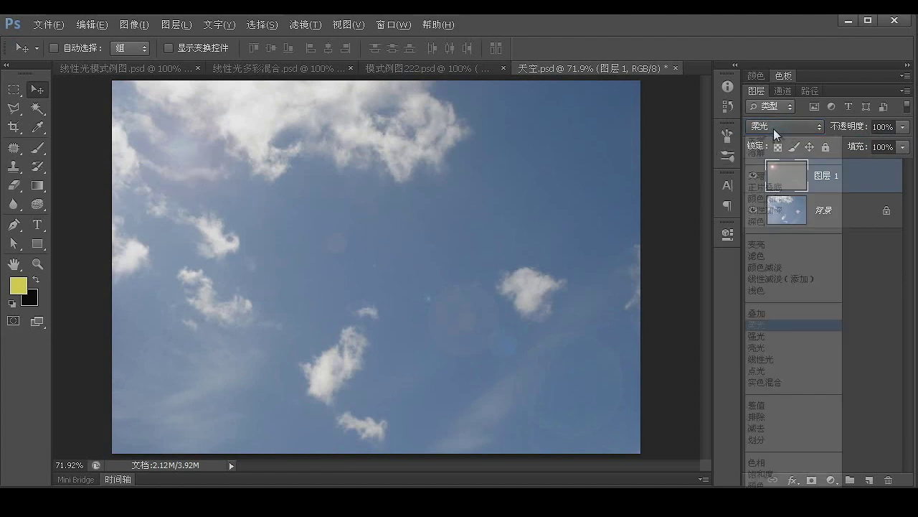
click(764, 337)
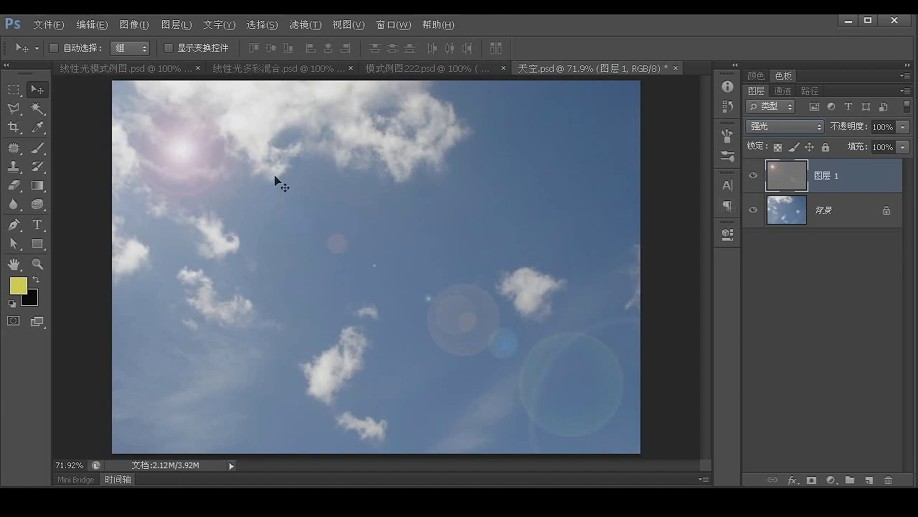
click(795, 129)
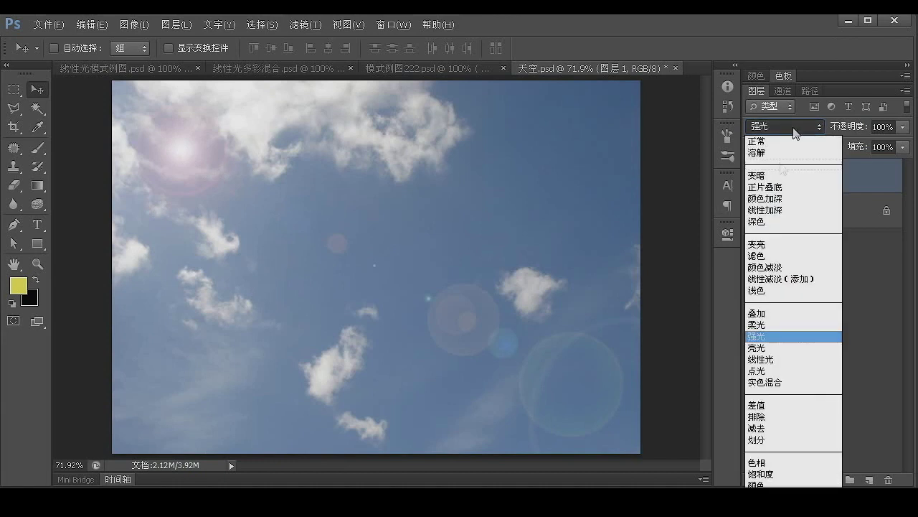
click(772, 348)
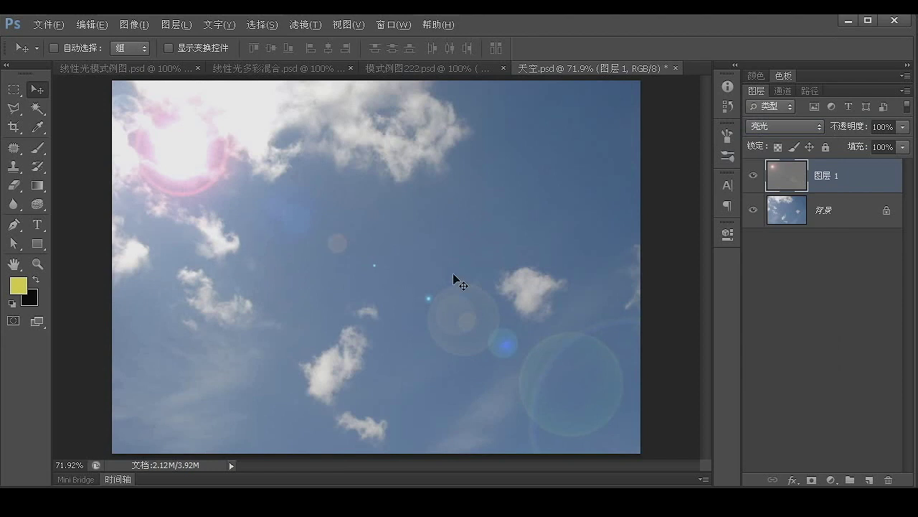
click(767, 128)
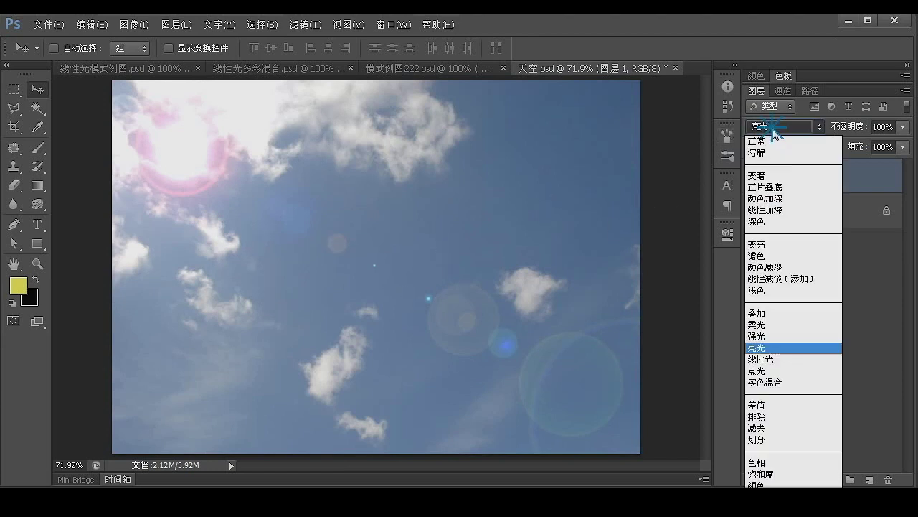
click(765, 361)
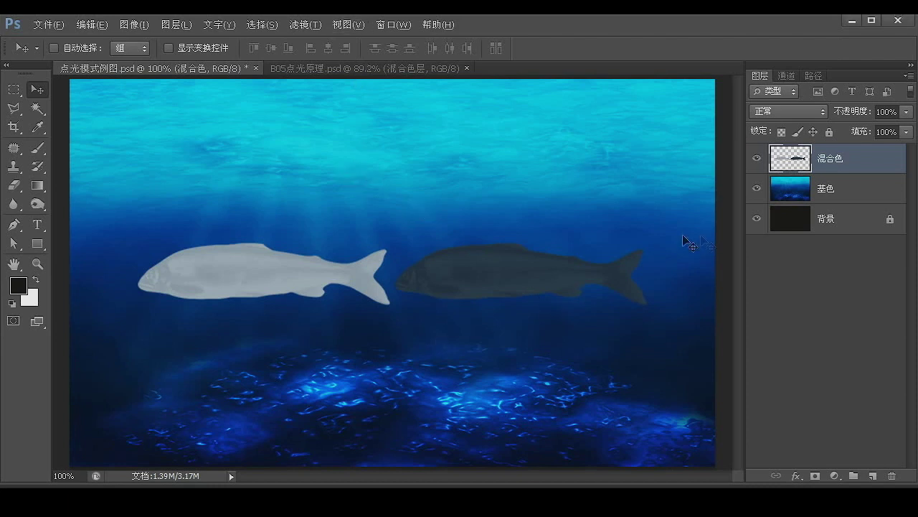
In 点光模式例图.psd, set the 混合色 layer with the two fish to the 点光 blend mode.
click(574, 252)
click(860, 159)
click(787, 111)
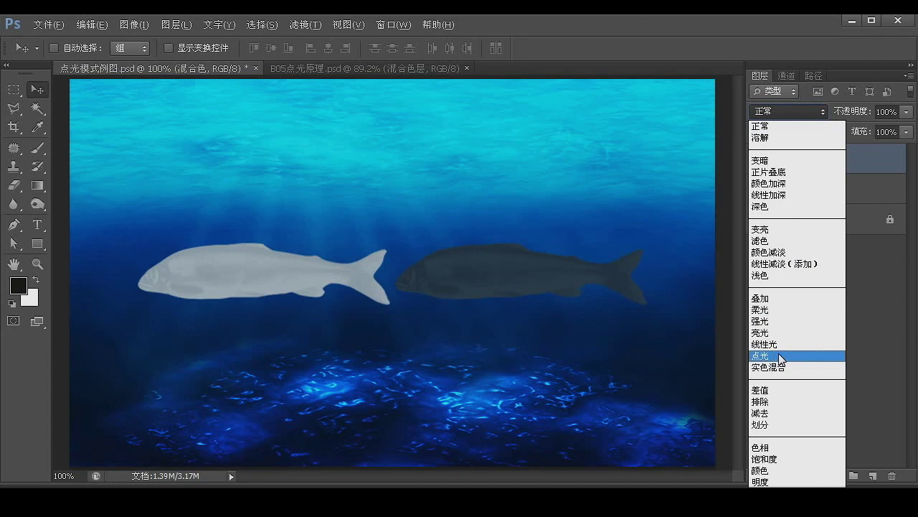
click(767, 356)
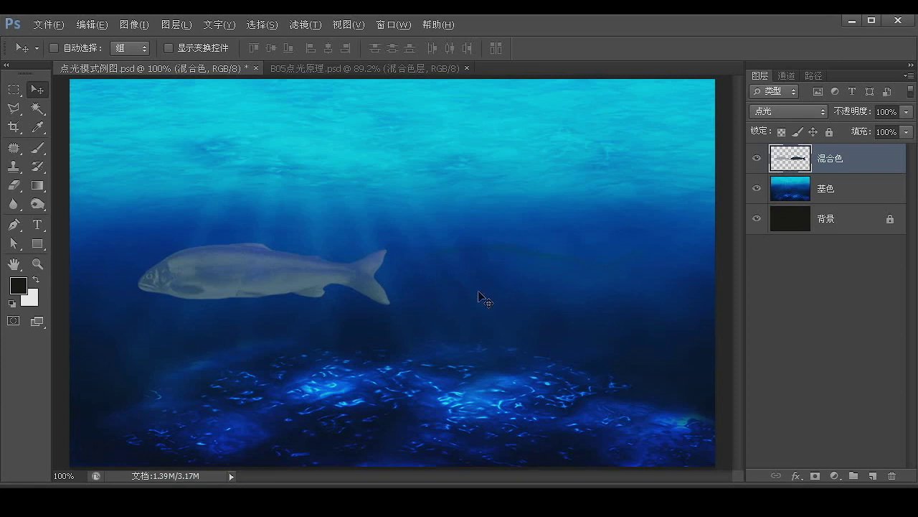
Move the 混合色 fish layer up over the bright water surface and back down over the dark mid-water to compare the 点光 blending.
drag(278, 272, 269, 293)
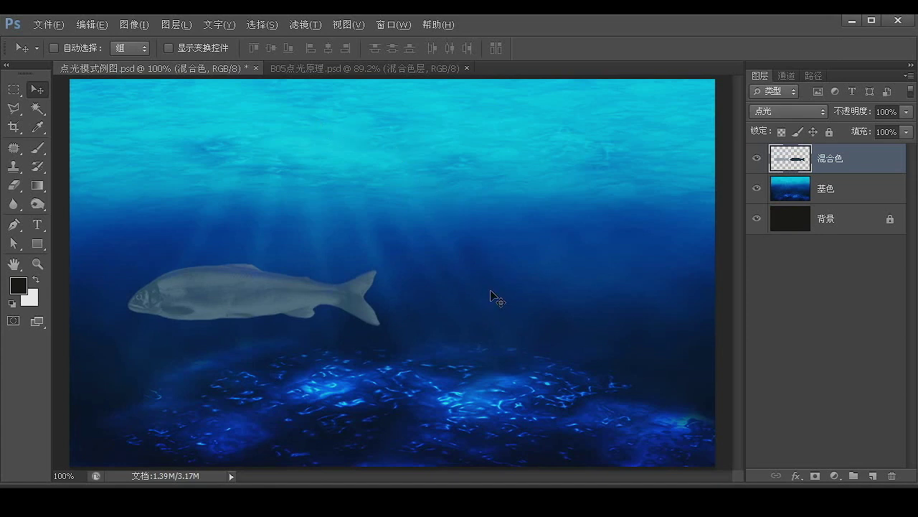
drag(490, 296, 493, 147)
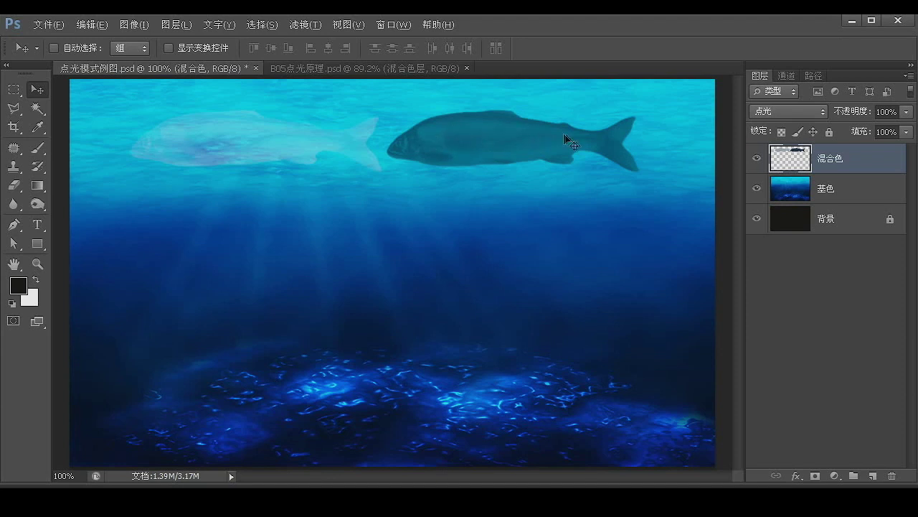
drag(499, 146, 500, 144)
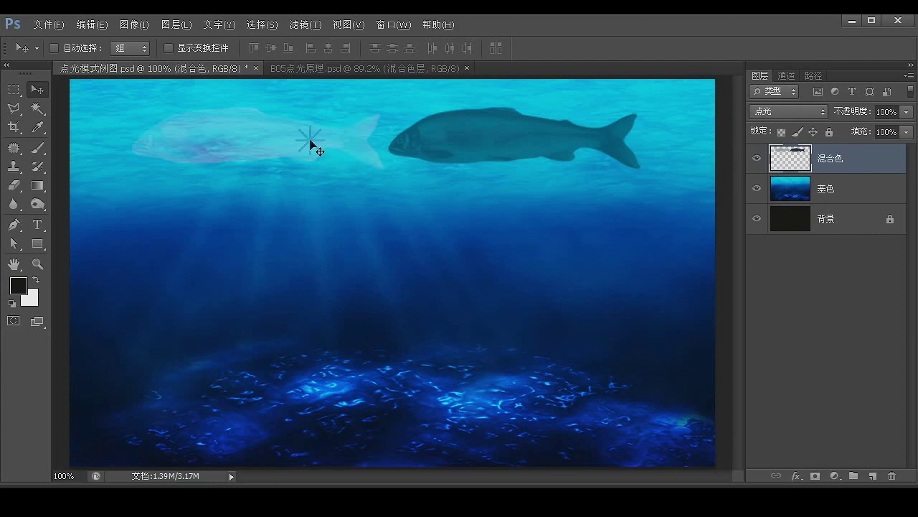
drag(312, 142, 323, 299)
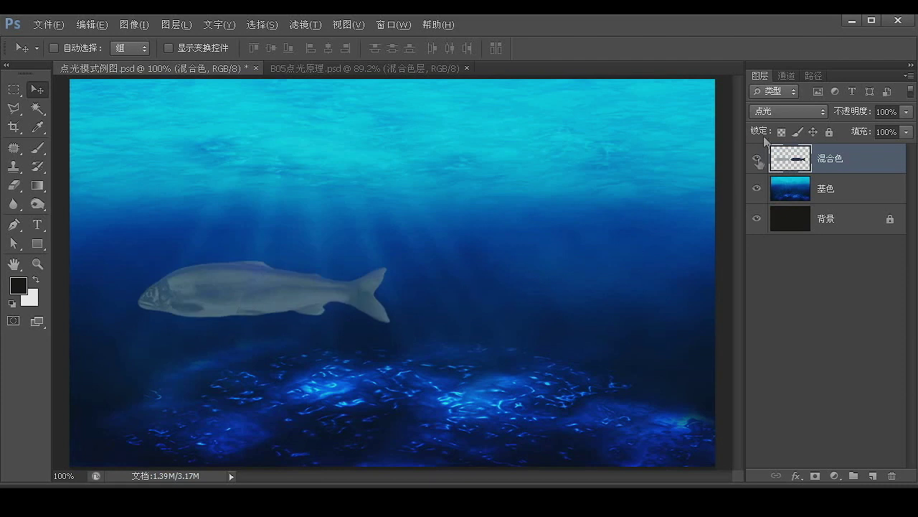
click(785, 112)
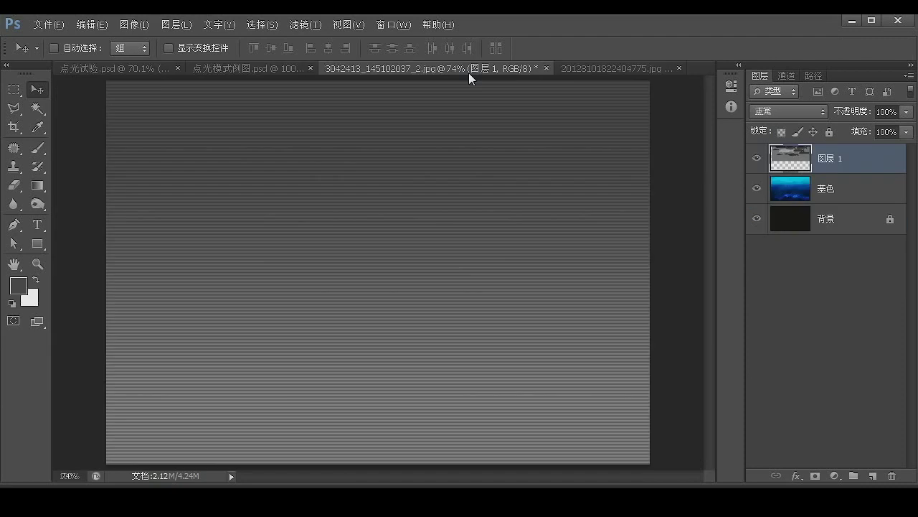
In 3042413_145102037_2.jpg, check the pagoda photo beneath the striped 图层 1 and set that layer to 点光.
click(416, 225)
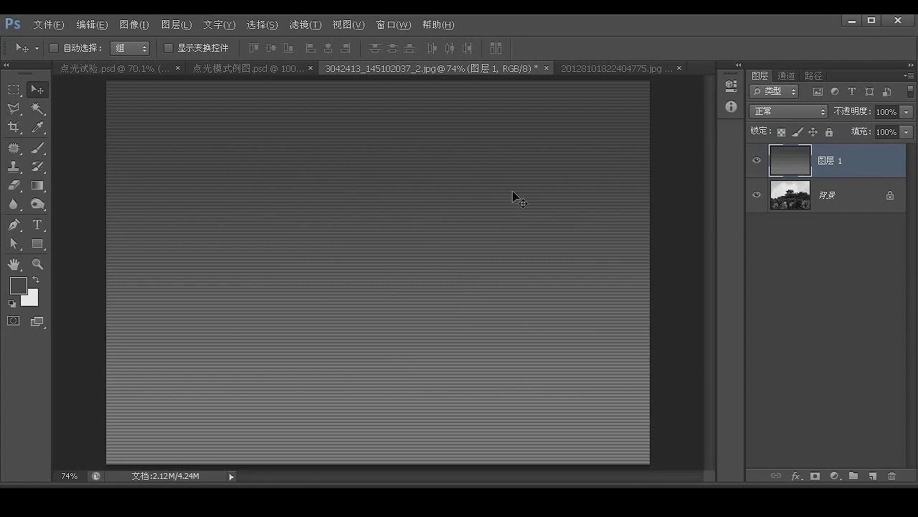
click(756, 160)
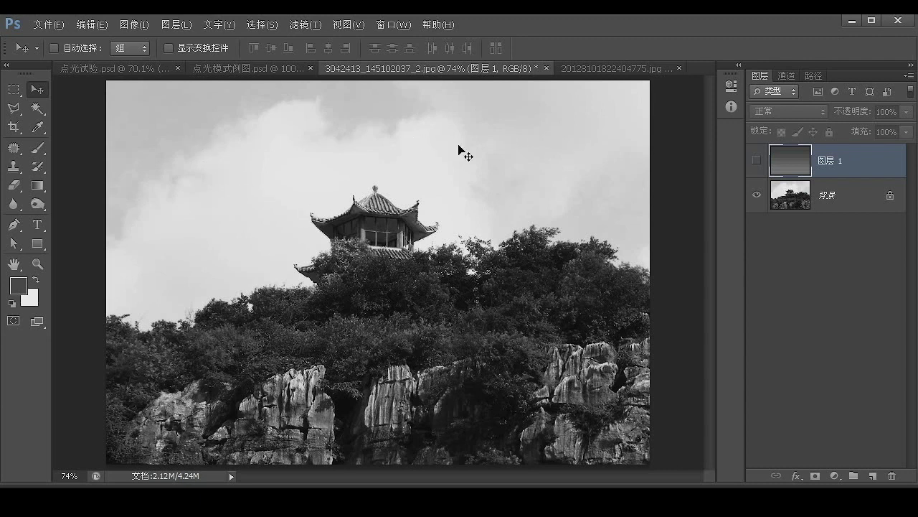
click(757, 161)
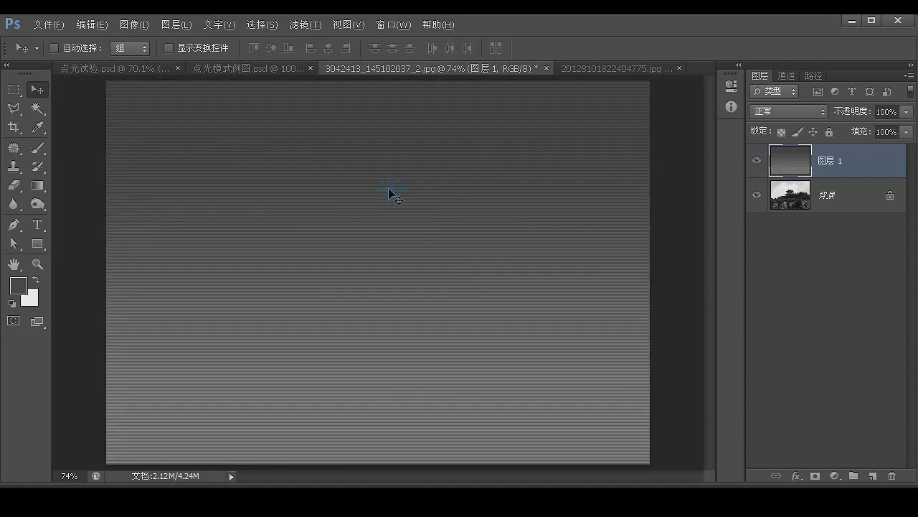
click(781, 112)
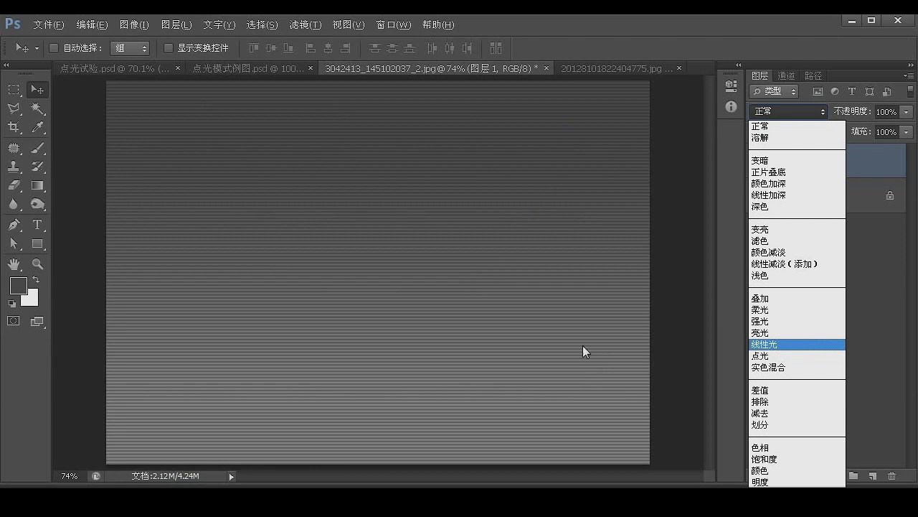
click(788, 361)
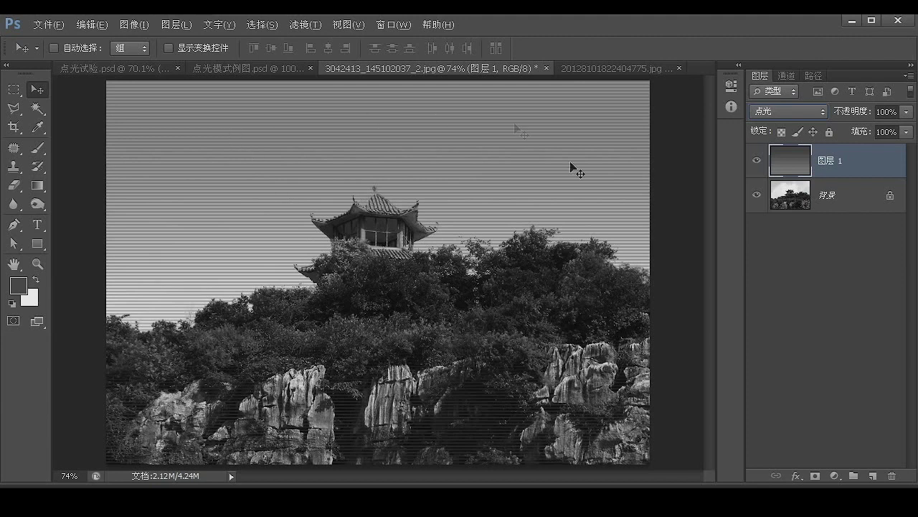
click(14, 266)
key(ctrl+1)
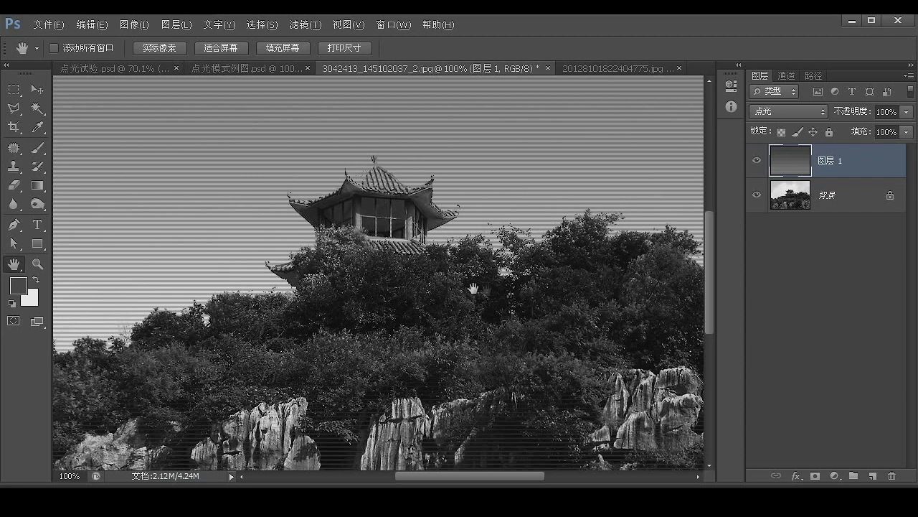
In 20128101822404775.jpg, check the portrait beneath the grey textured 图层 1 and set that layer to 点光.
click(610, 69)
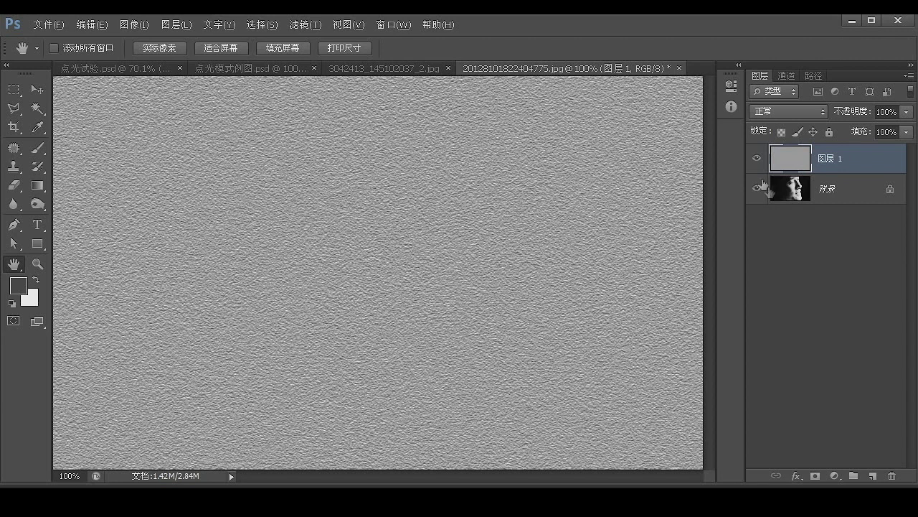
click(757, 158)
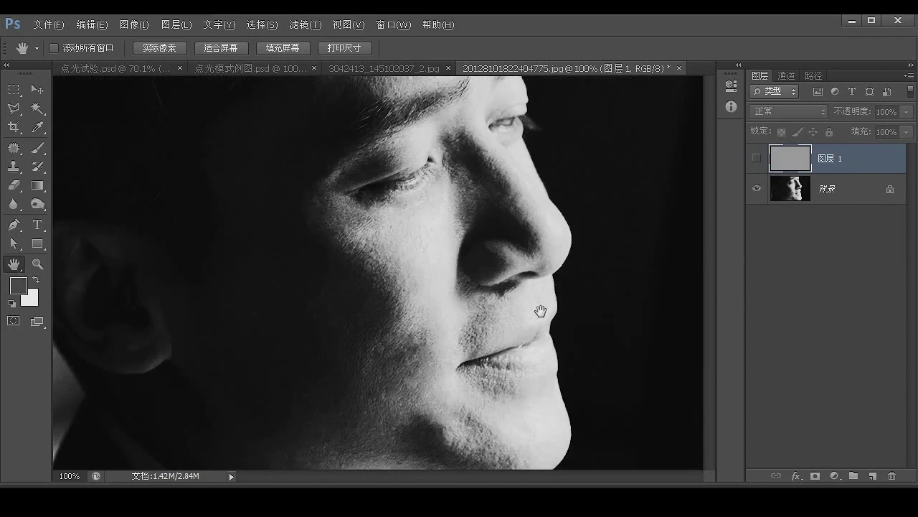
click(757, 159)
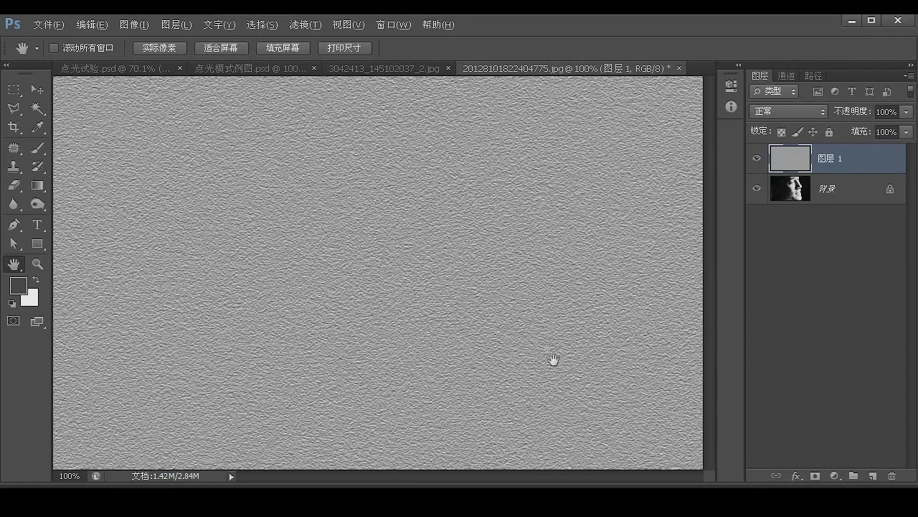
click(787, 112)
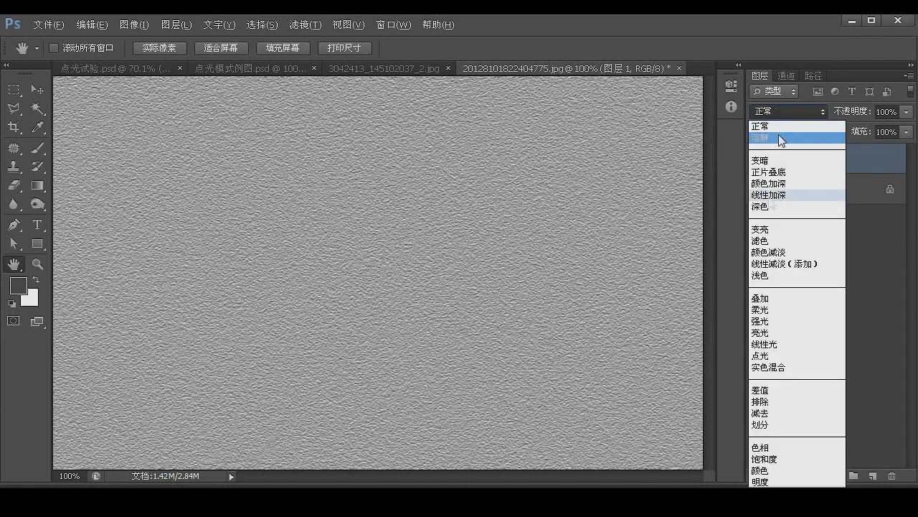
click(762, 356)
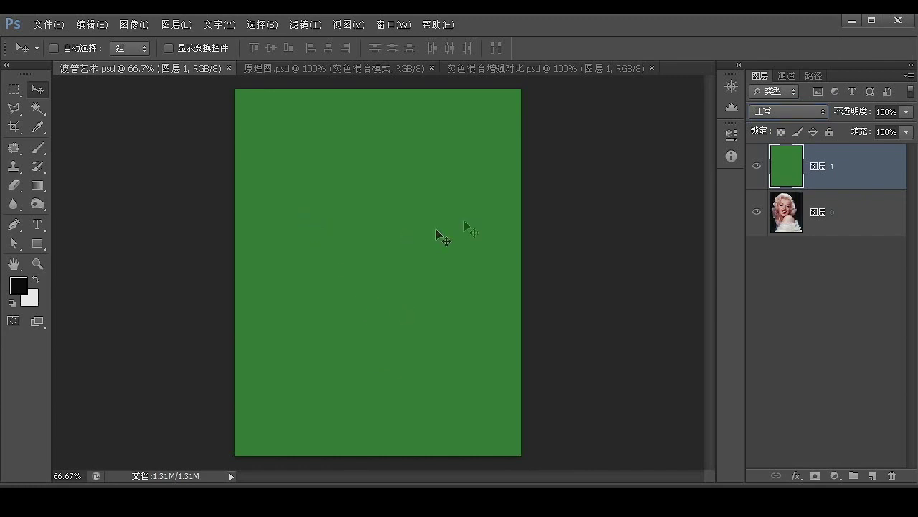
In 波普艺术.psd, toggle the green 图层 1 off and on to compare it with the portrait on 图层 0.
click(758, 167)
click(758, 168)
click(758, 169)
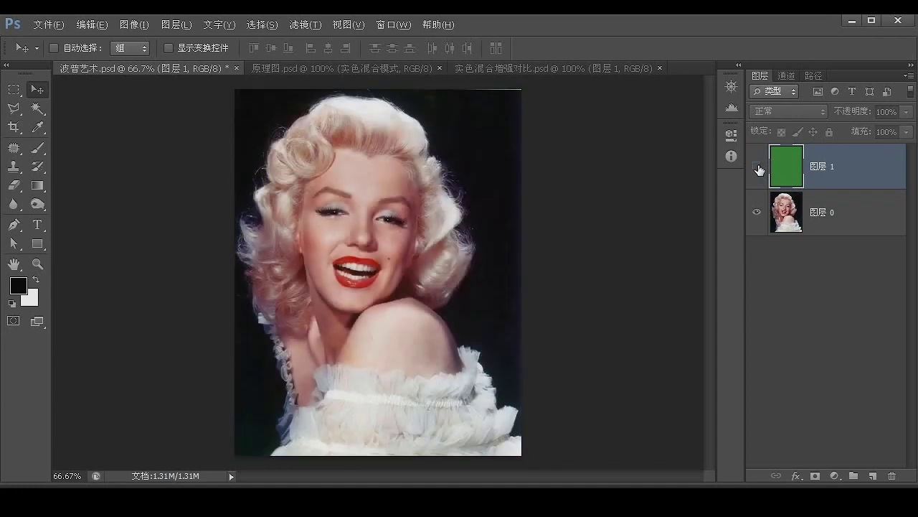
click(786, 212)
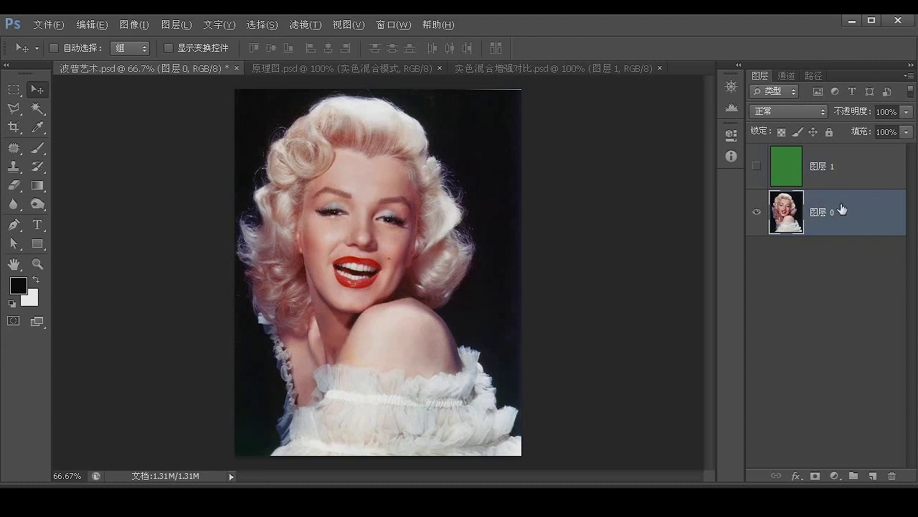
click(789, 165)
click(757, 168)
click(757, 168)
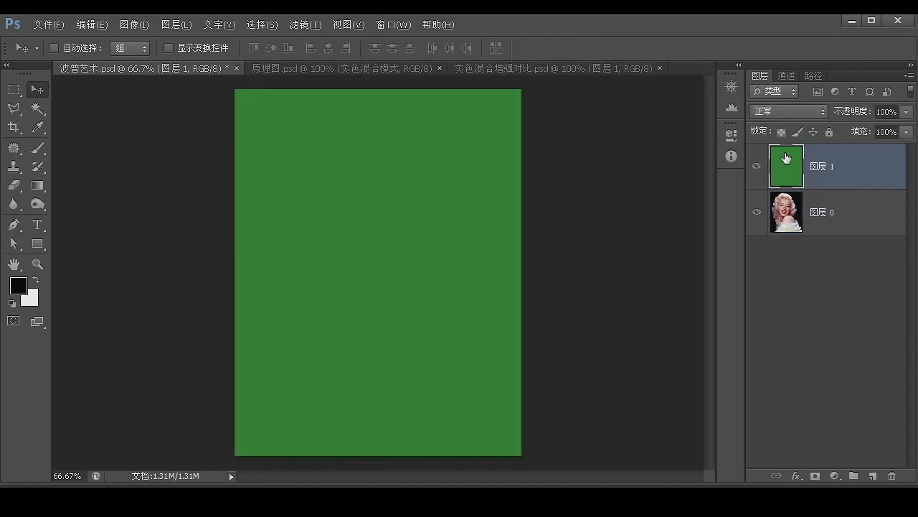
Set the green 图层 1 to the 实色混合 blend mode and inspect the pop-art portrait at 100%.
click(780, 112)
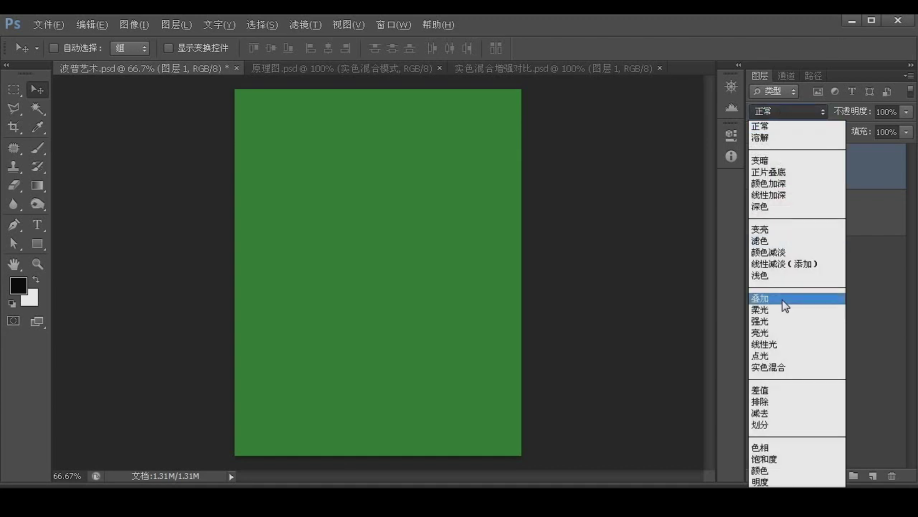
click(762, 367)
scroll(534, 399, up, 1)
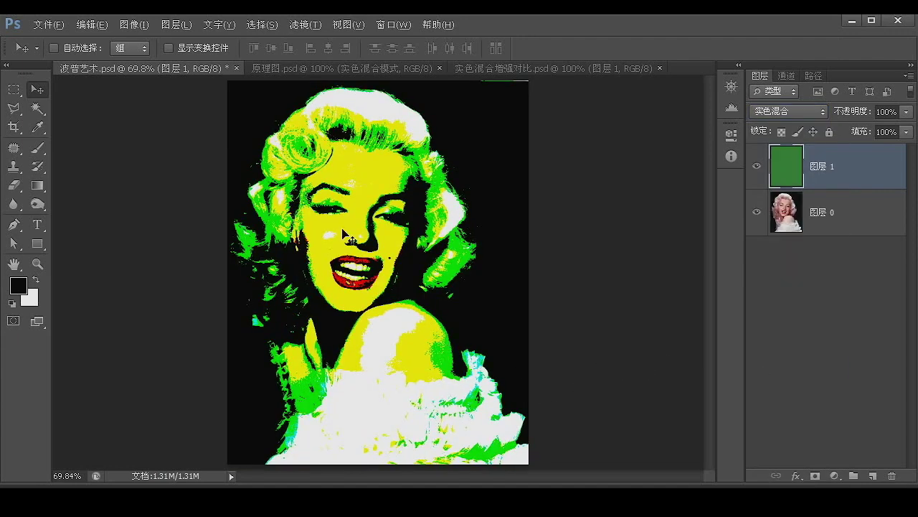
key(h)
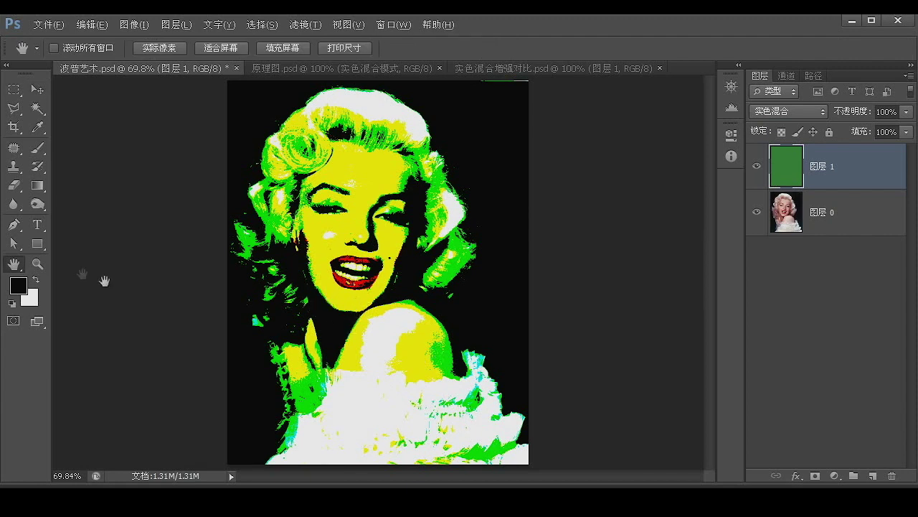
double_click(38, 264)
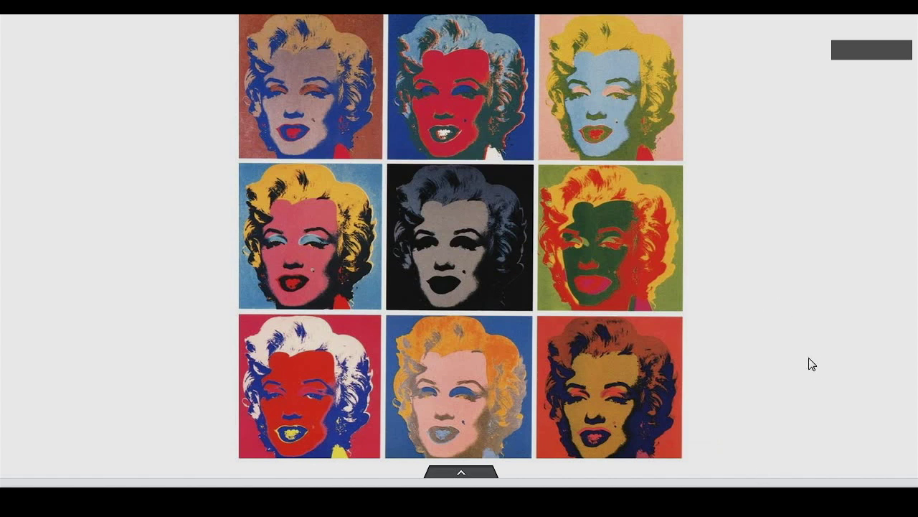
Switch back to Photoshop and set the green 图层 1 in 波普艺术.psd to the 正常 blend mode.
key(alt+Tab)
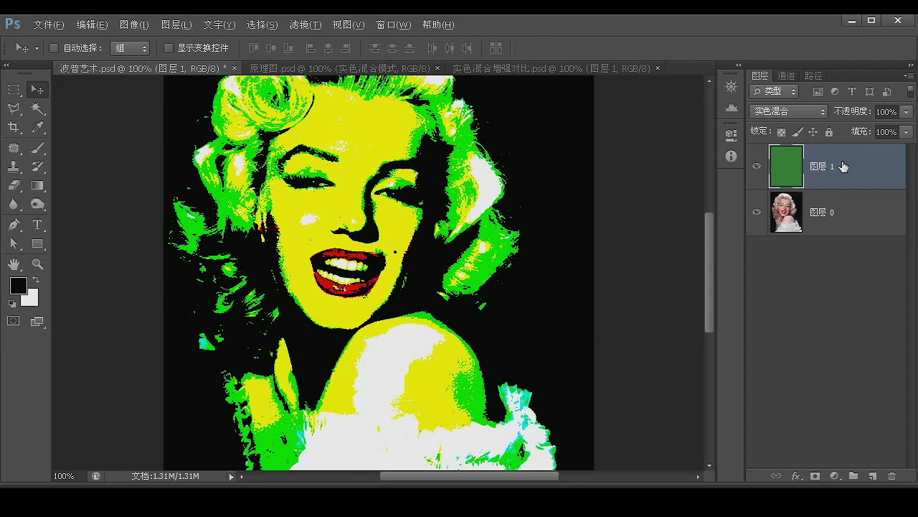
click(785, 112)
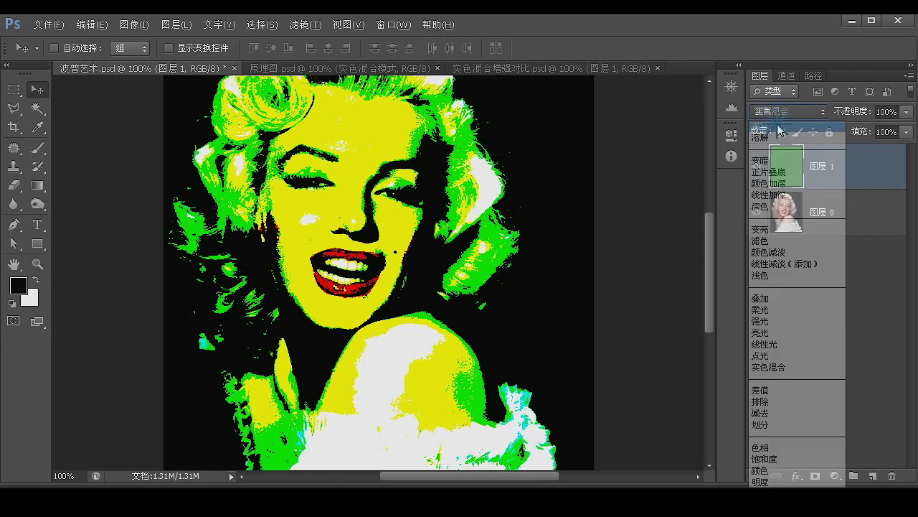
click(780, 129)
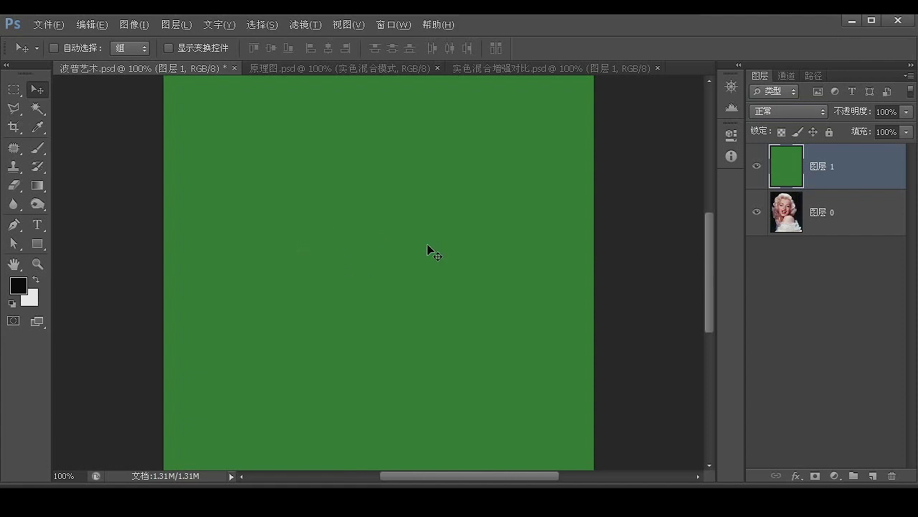
Shift the hue of the green 图层 1 by +145 and set the layer to 实色混合.
key(ctrl+u)
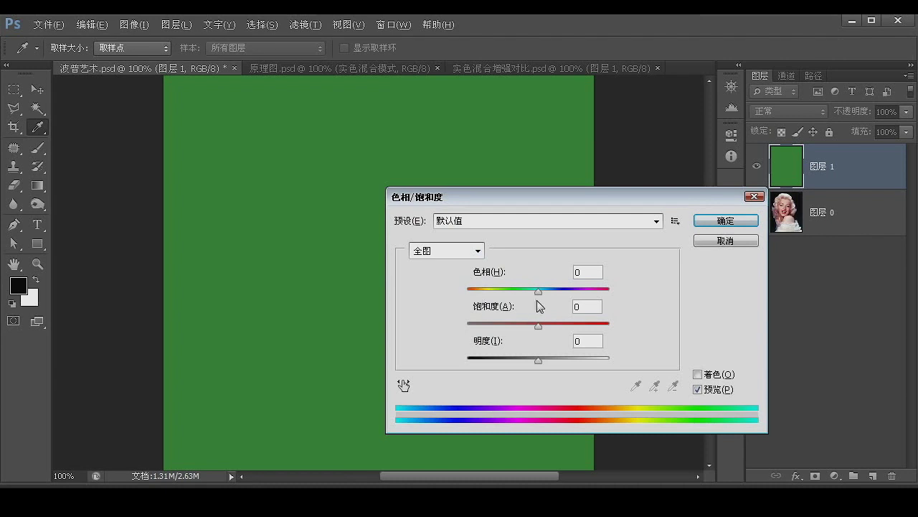
drag(537, 293, 599, 288)
click(721, 220)
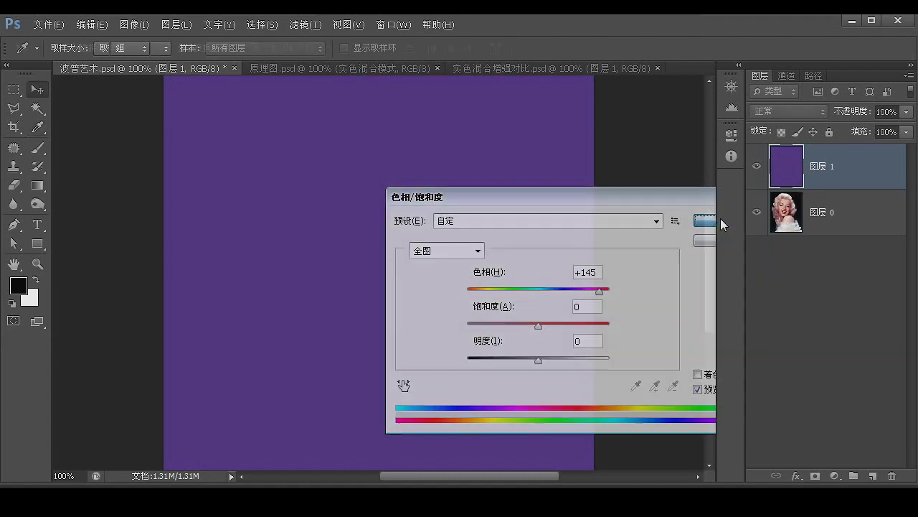
click(794, 113)
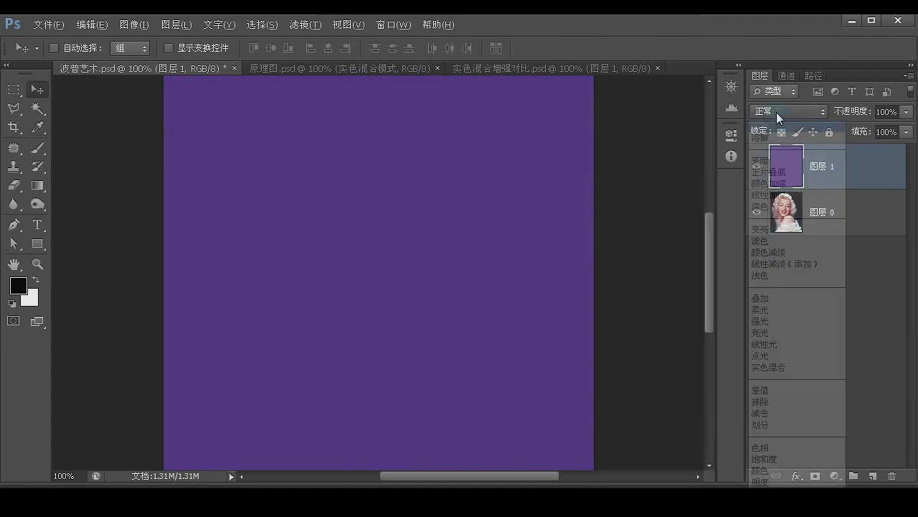
click(775, 368)
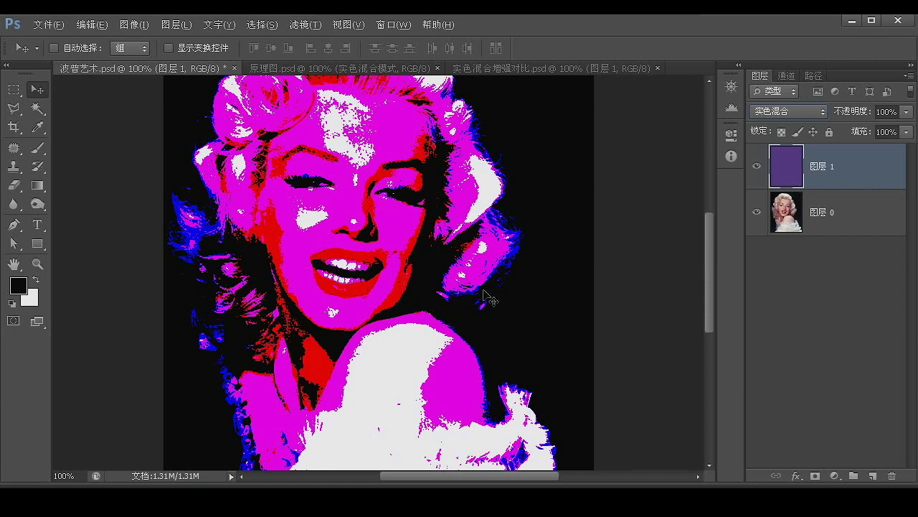
Shift the hue of the purple 图层 1 to teal, collapse the 信息 panel and look over the blend modes.
key(ctrl+u)
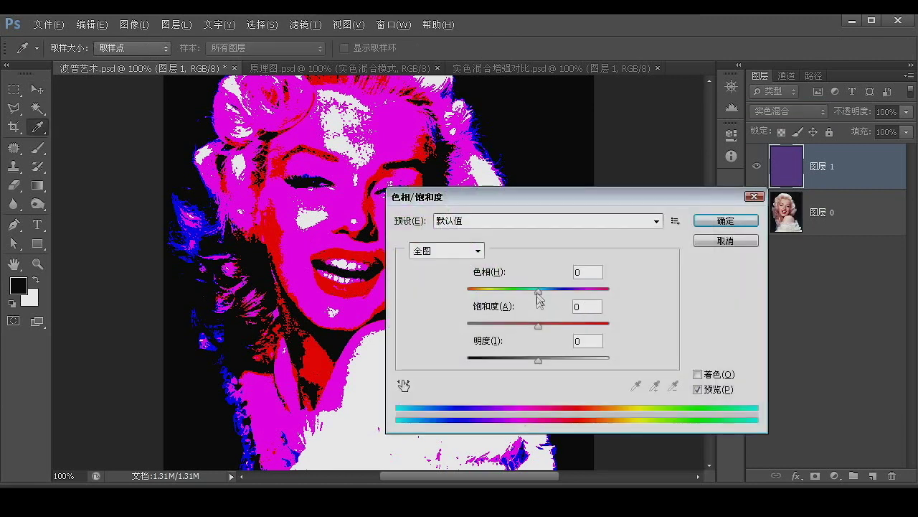
drag(539, 291, 494, 290)
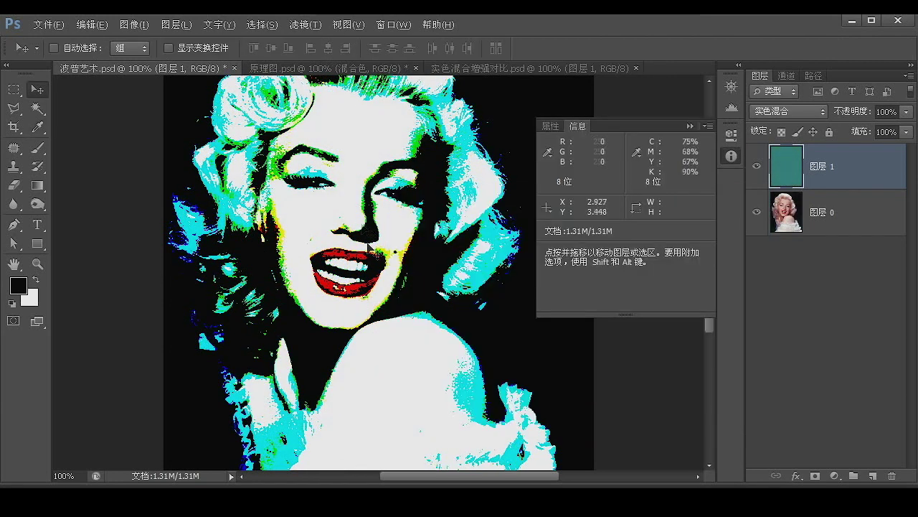
click(731, 158)
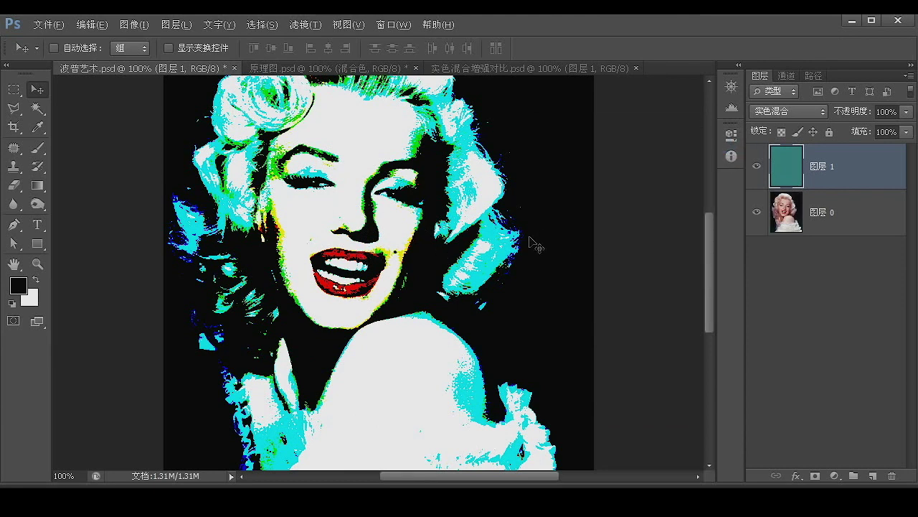
click(789, 112)
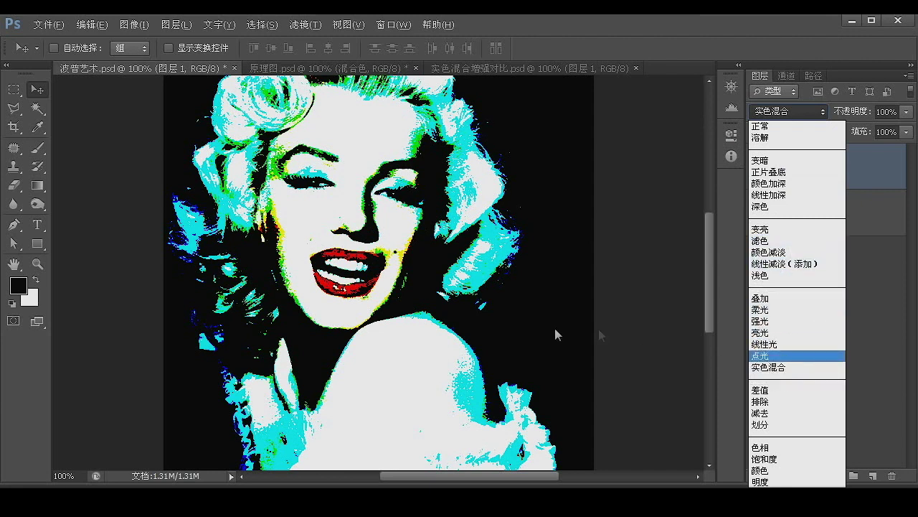
click(503, 351)
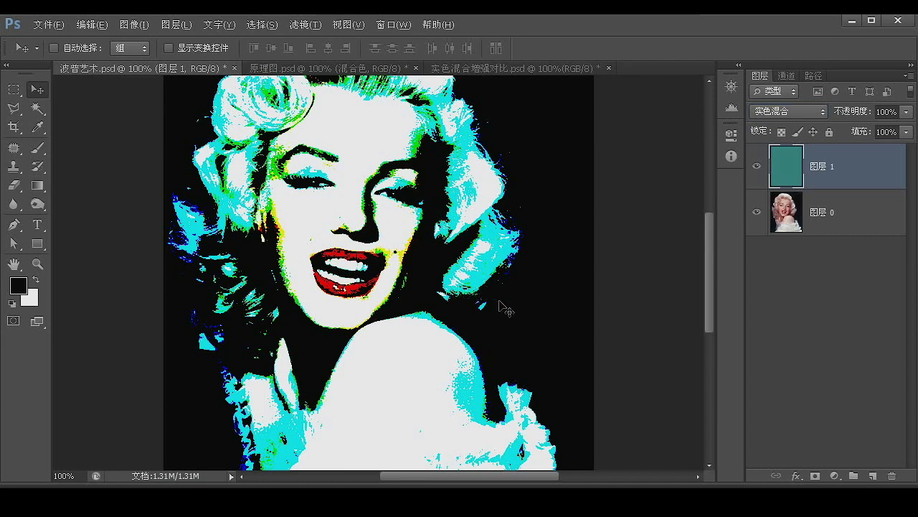
In 实色混合增强对比.psd, review the image adjustments, duplicate the 背景 layer and set the copy to 实色混合.
click(518, 68)
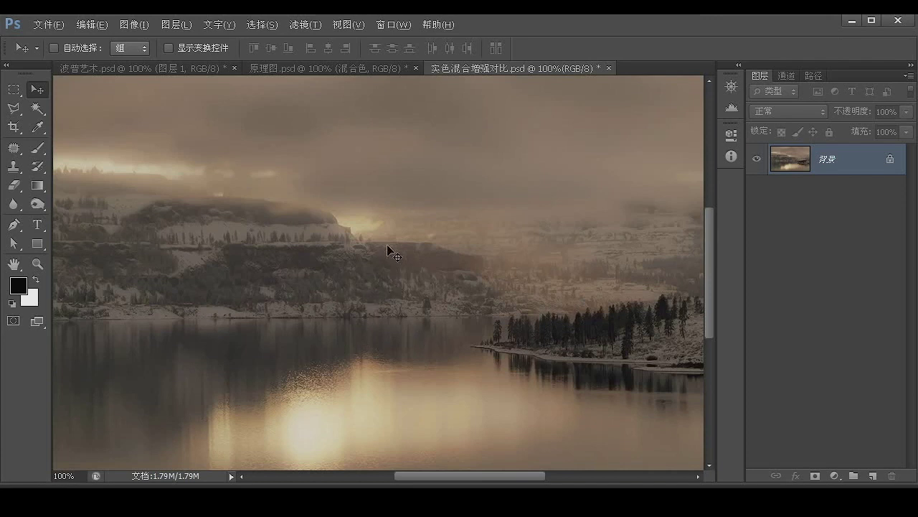
click(139, 25)
mouse_move(233, 61)
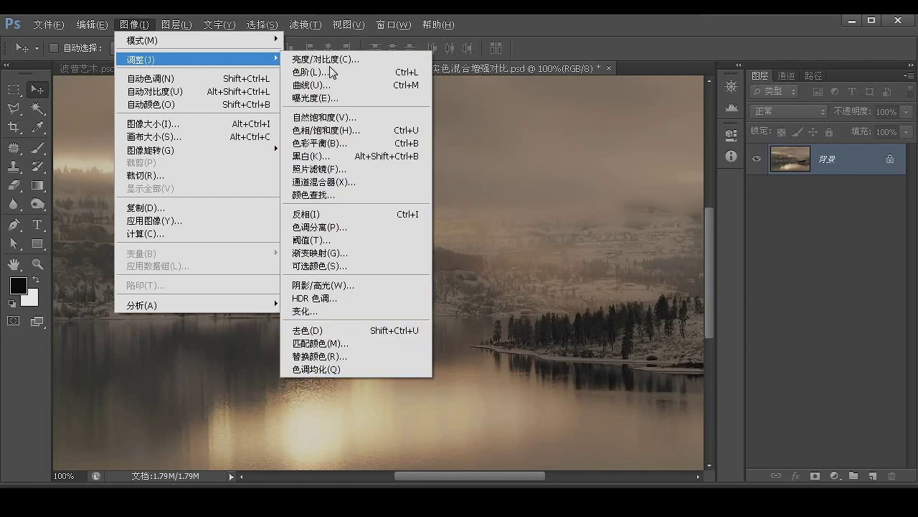
click(551, 247)
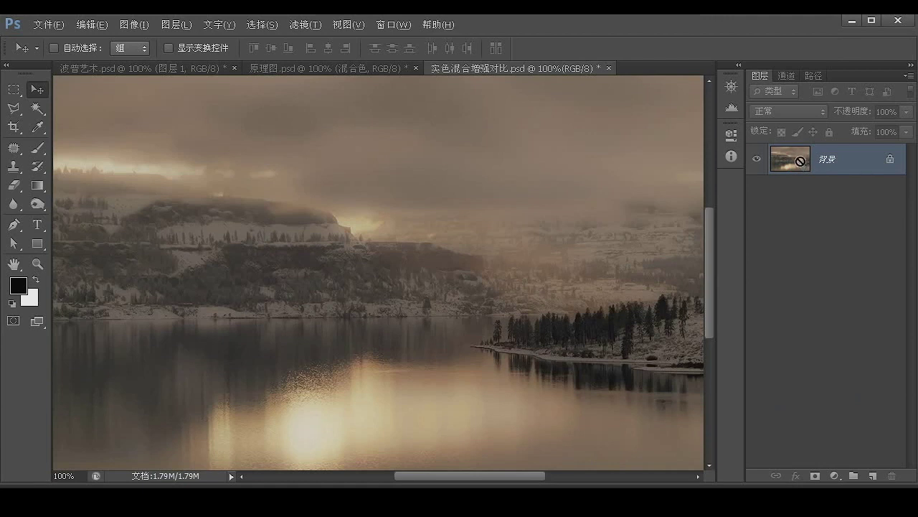
key(ctrl+j)
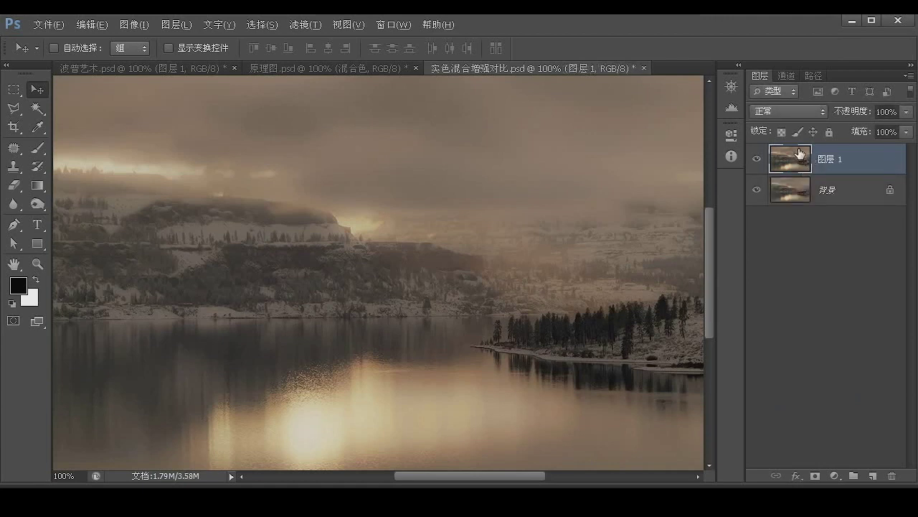
click(788, 112)
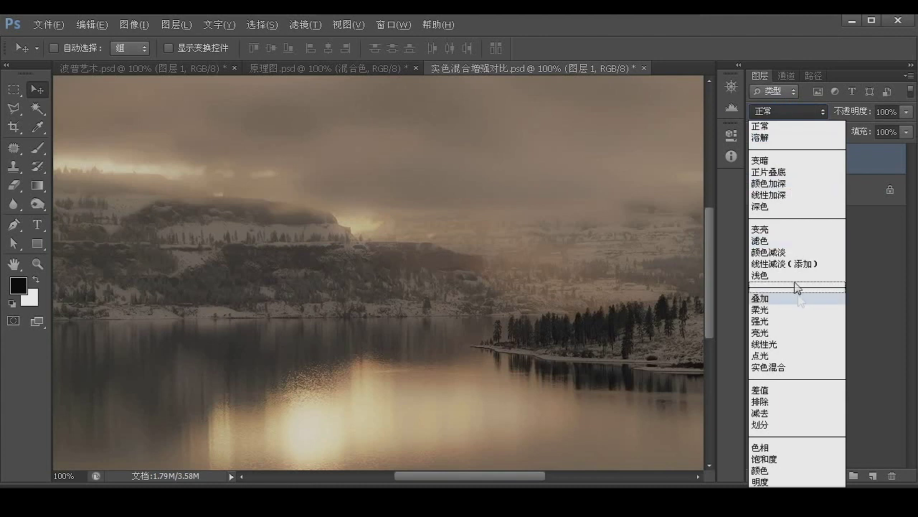
click(774, 368)
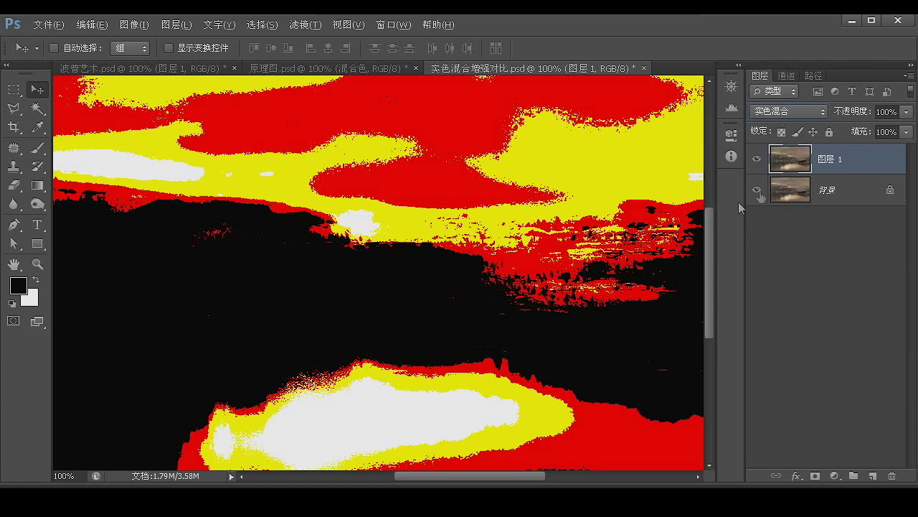
Lower the fill of 图层 1 to 13%.
click(908, 133)
drag(908, 152, 866, 155)
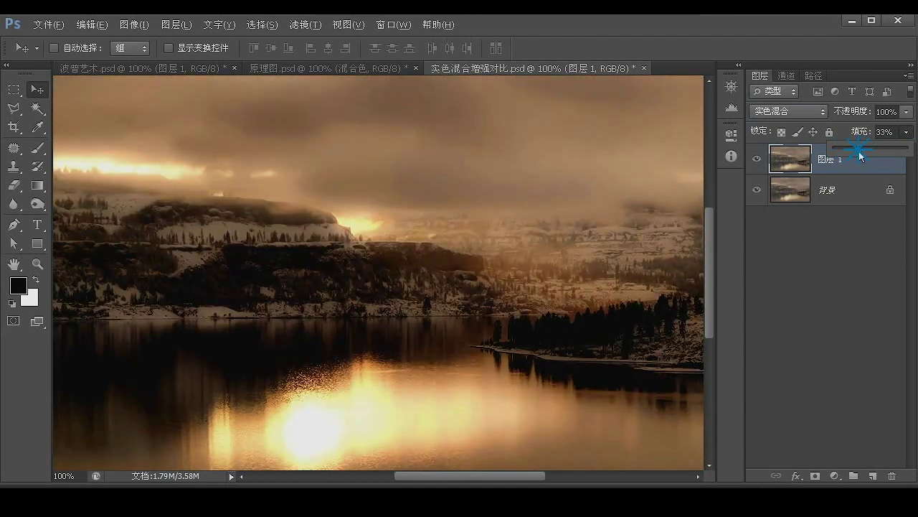
drag(858, 150, 846, 150)
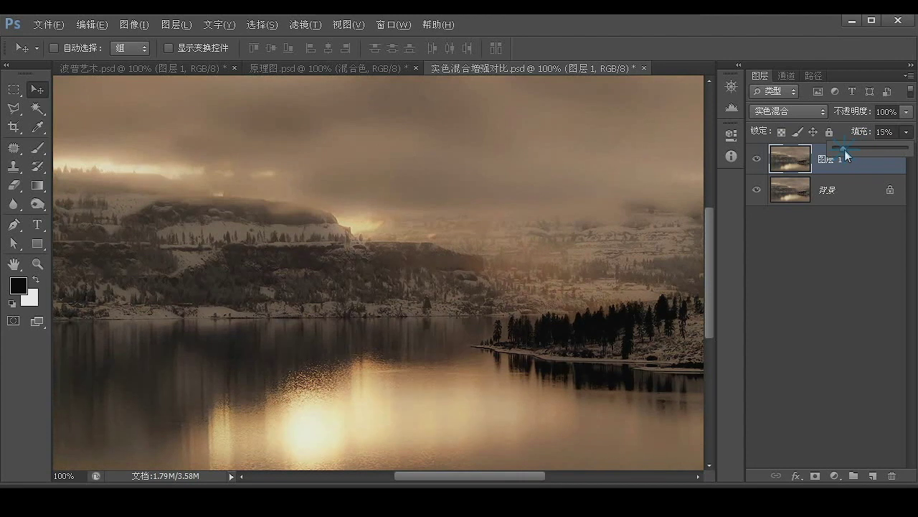
drag(845, 149, 843, 149)
click(840, 227)
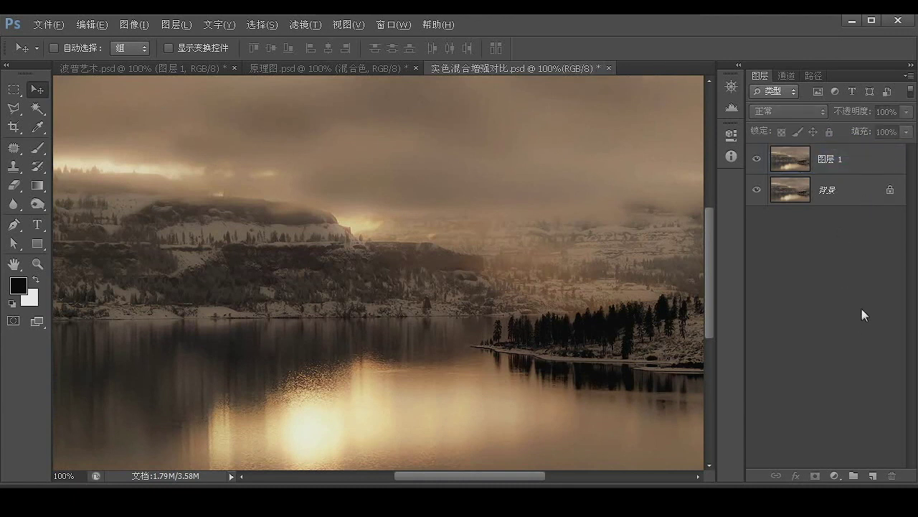
Toggle 图层 1 off and on repeatedly to compare the lake photo with and without the contrast boost.
click(756, 161)
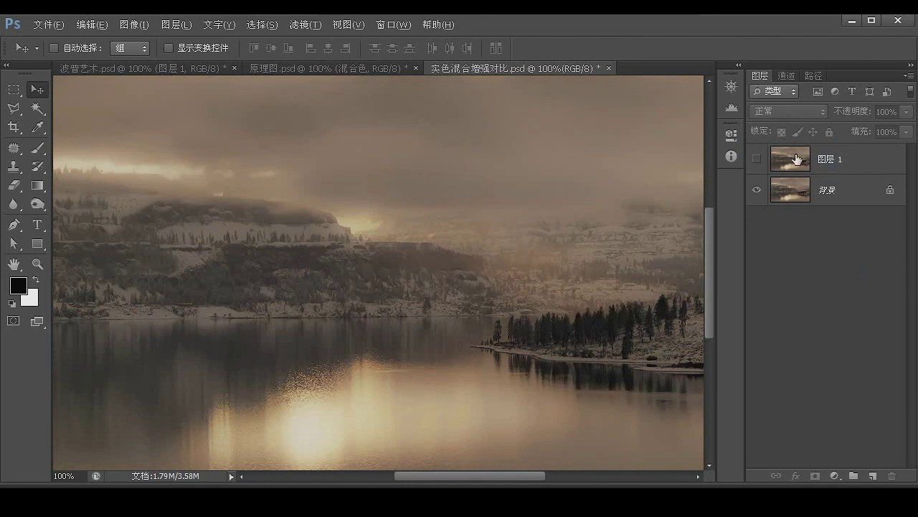
click(776, 163)
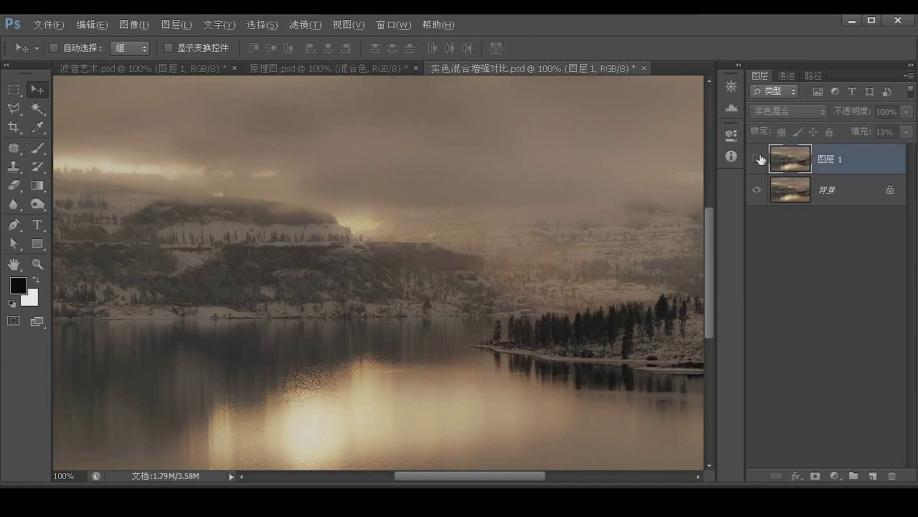
click(757, 159)
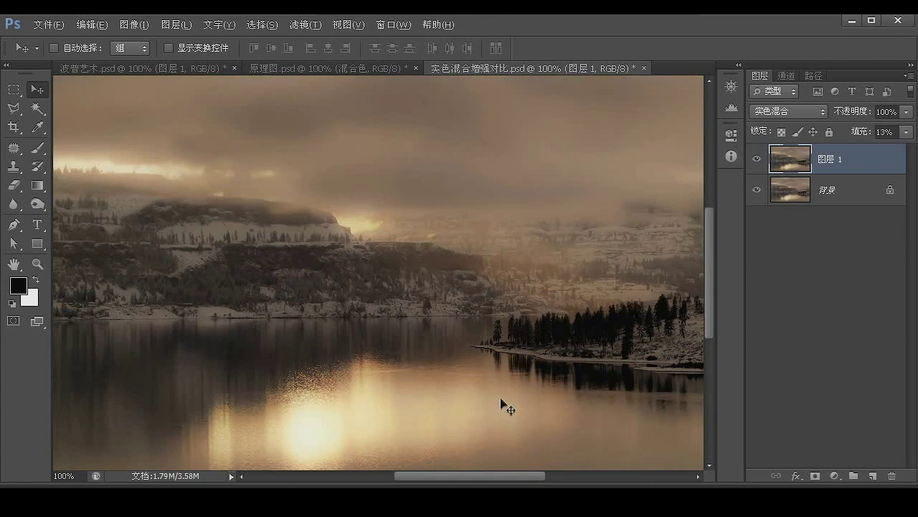
click(757, 161)
click(758, 161)
click(757, 161)
click(757, 161)
Set the fill of 图层 1 to 10% and toggle the layer off and on to compare.
click(907, 132)
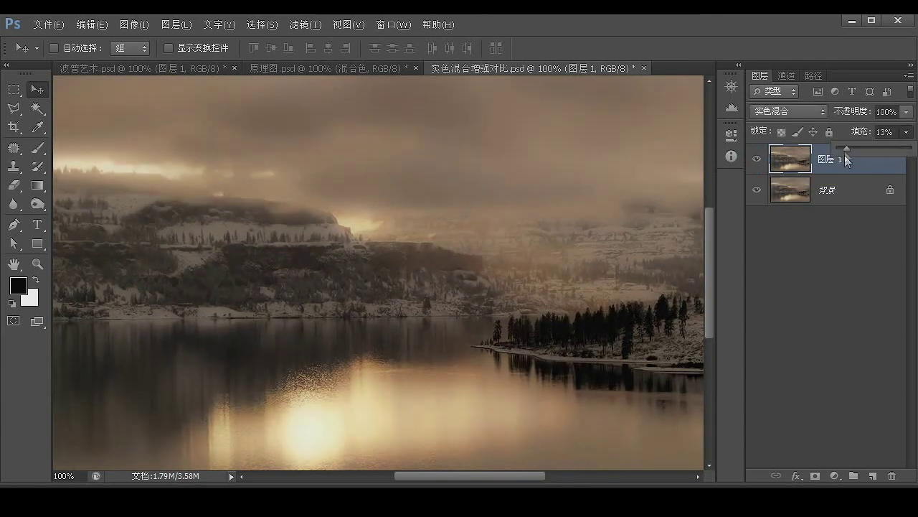
click(831, 244)
click(890, 163)
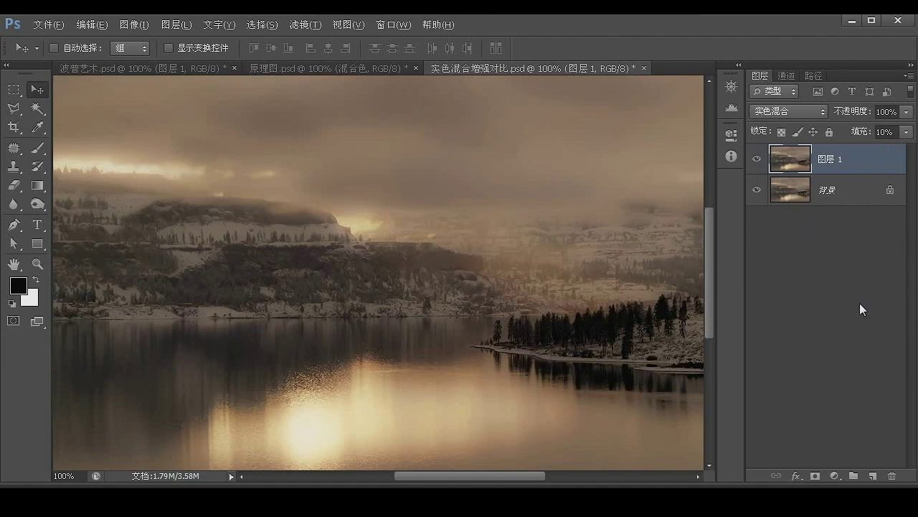
click(753, 157)
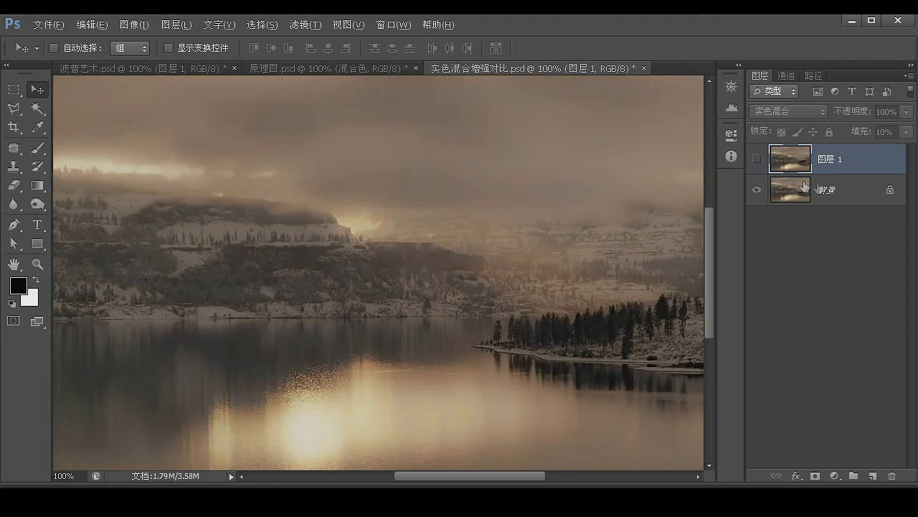
click(756, 157)
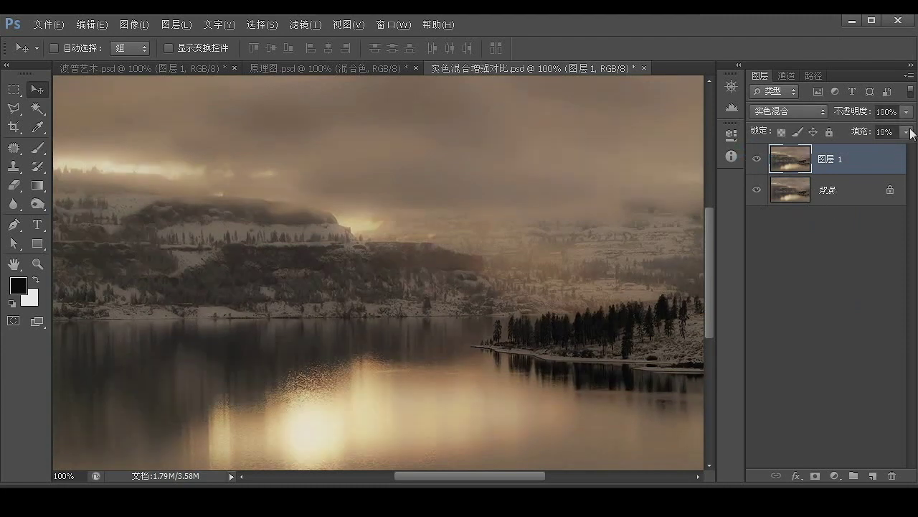
Readjust the fill of 图层 1 to 10%, reselect the layer and review the contrast blend modes.
click(907, 132)
drag(865, 148, 844, 148)
click(830, 273)
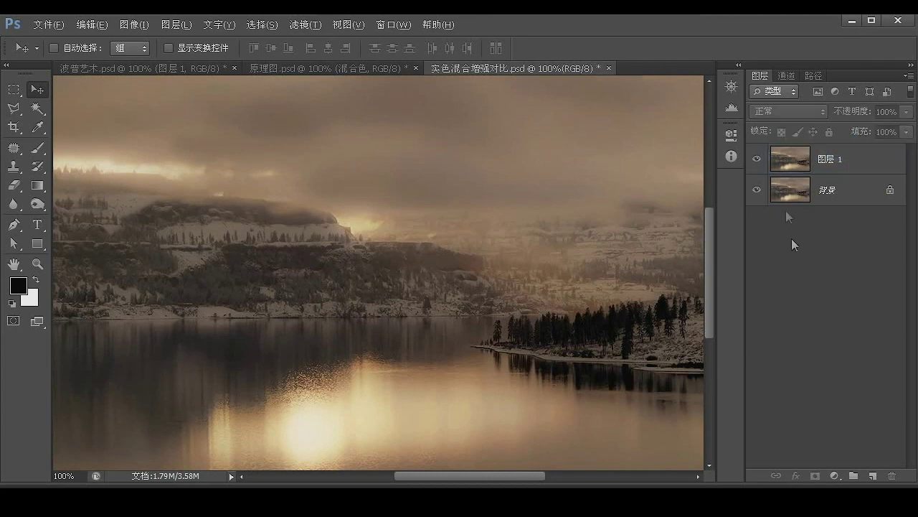
click(825, 161)
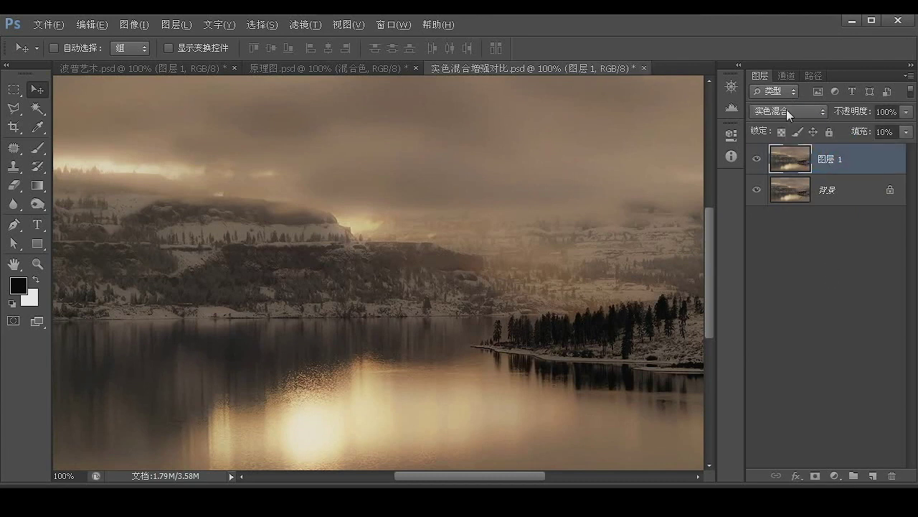
click(786, 111)
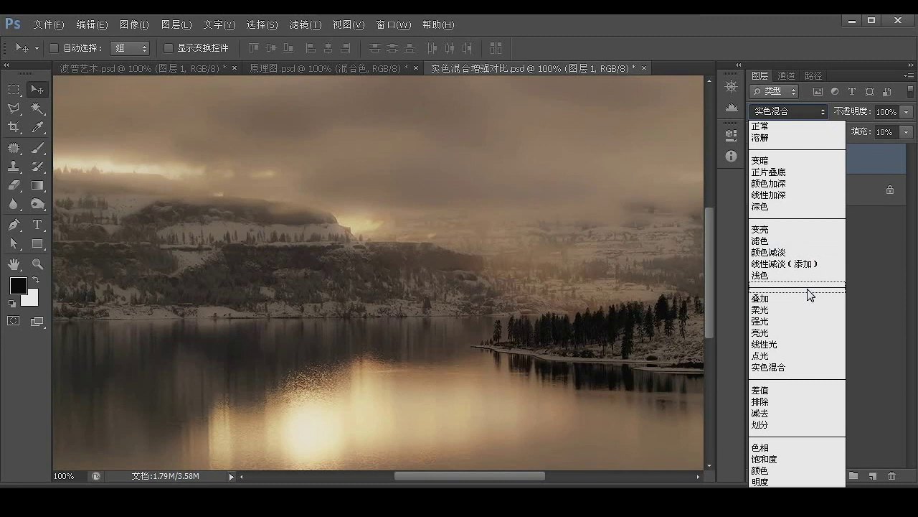
click(898, 244)
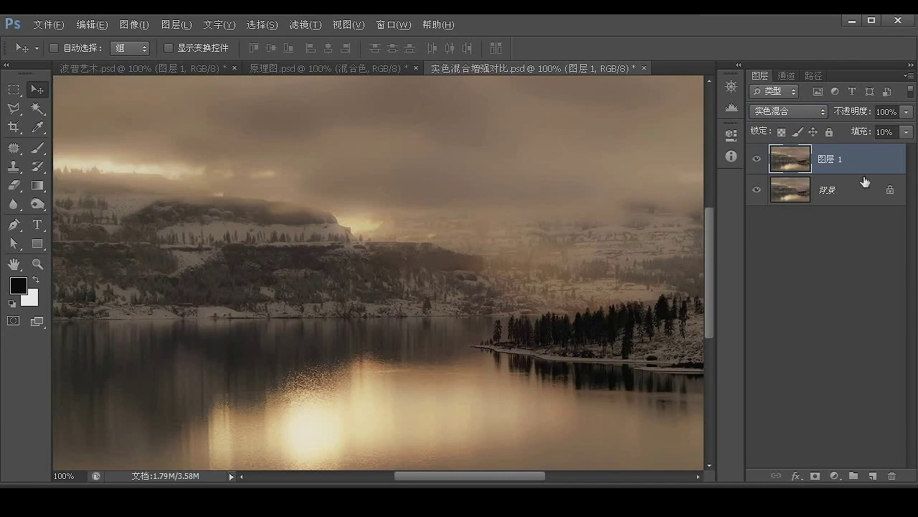
Raise the fill of 图层 1 to 100% and keep that layer selected.
click(907, 132)
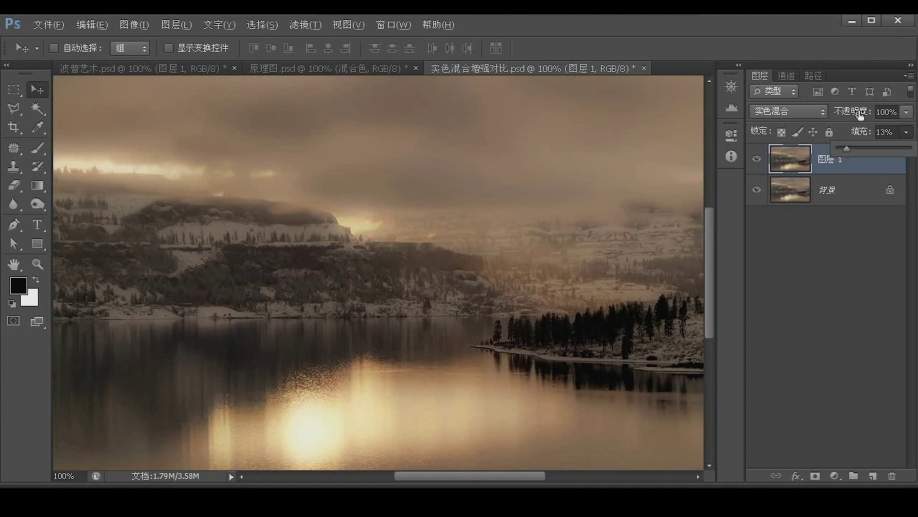
drag(847, 149, 909, 149)
click(865, 253)
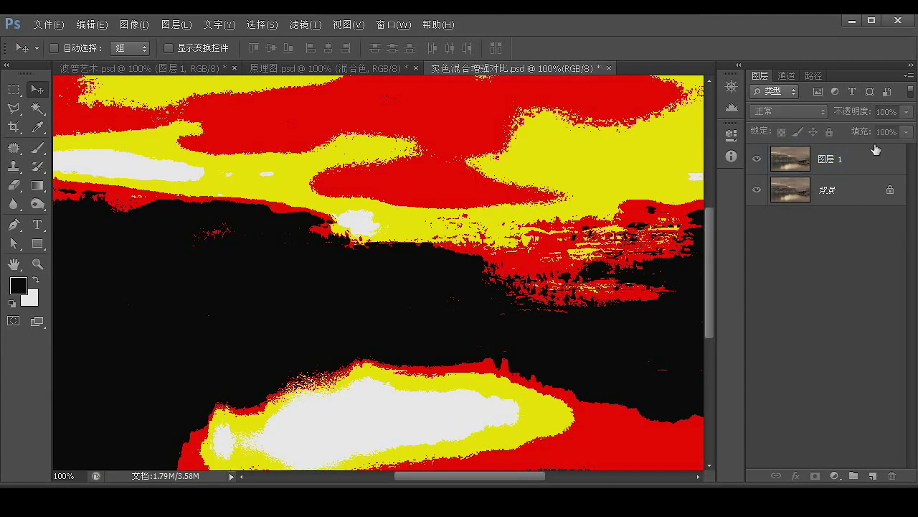
click(868, 157)
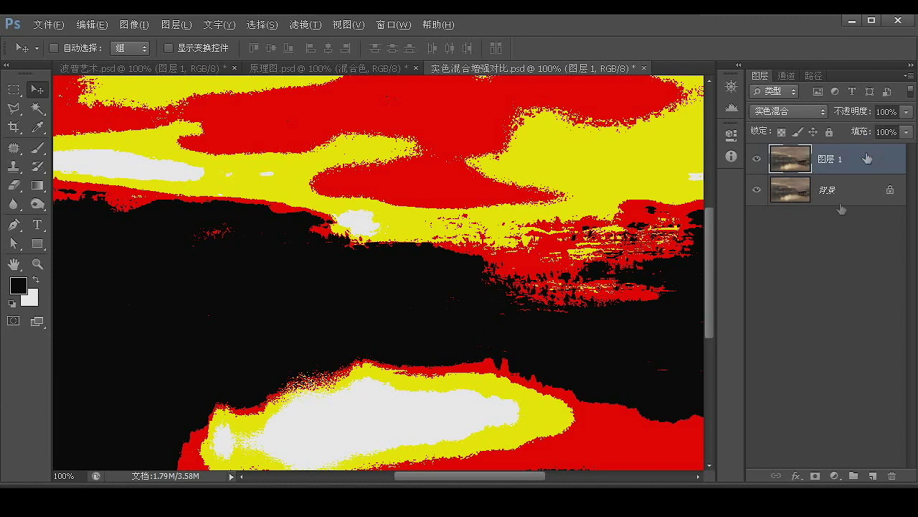
Lower the opacity of 图层 1, trying 22% and 12%, and settle on 31%.
click(907, 112)
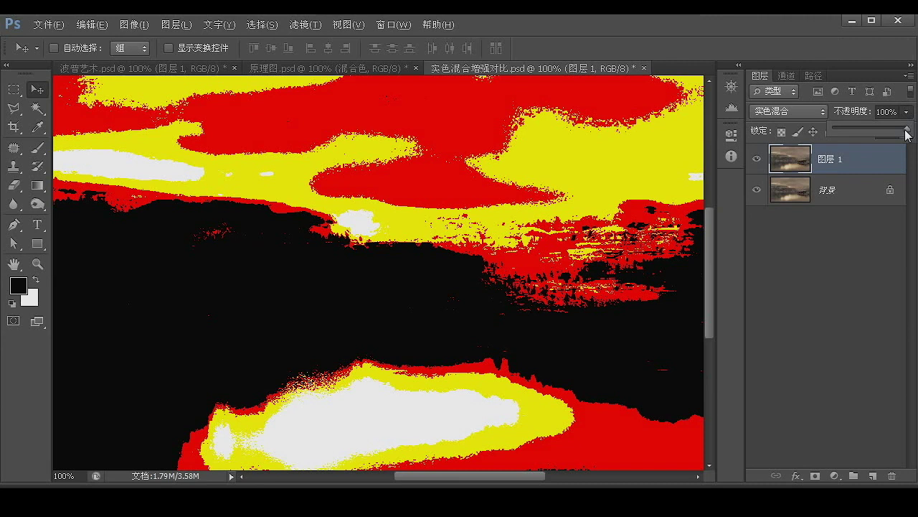
drag(907, 132, 850, 130)
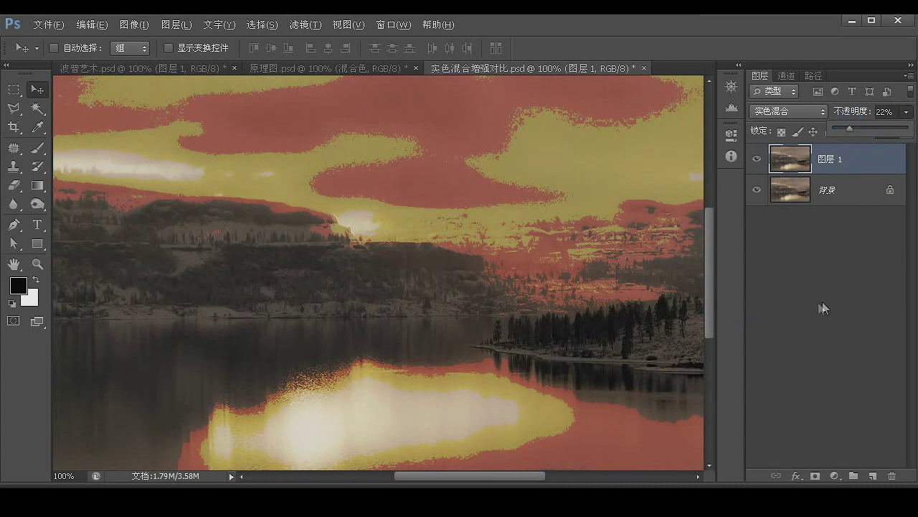
drag(848, 133, 842, 128)
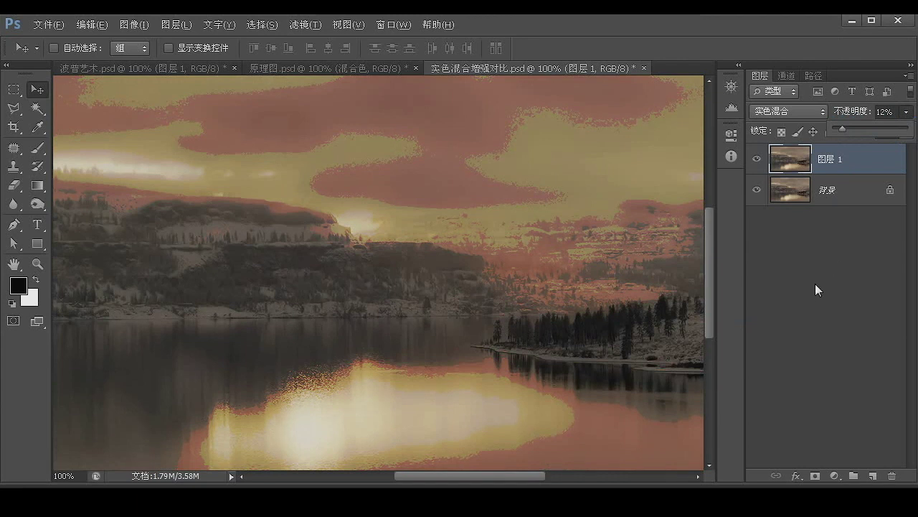
drag(842, 129, 861, 129)
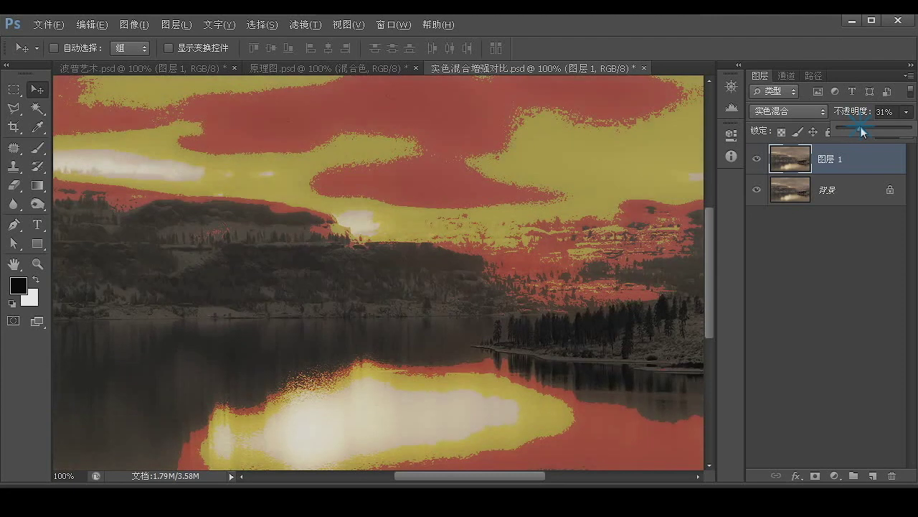
click(852, 141)
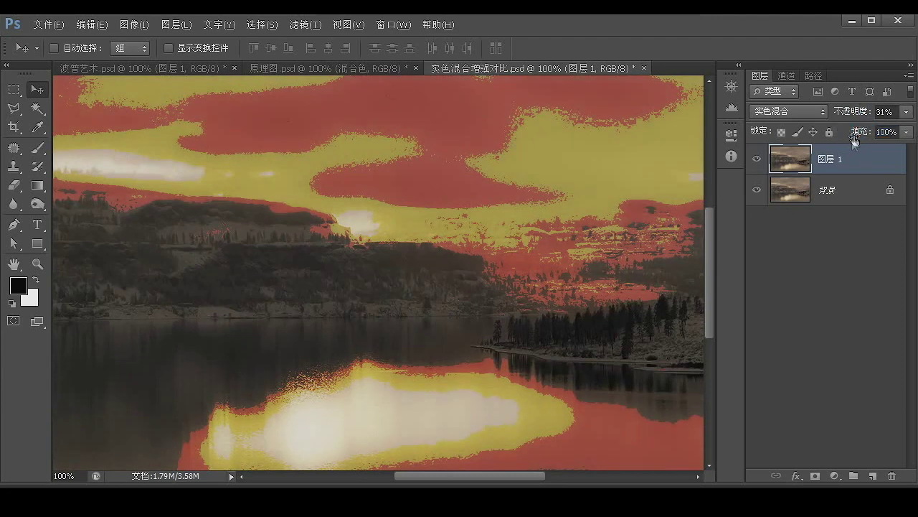